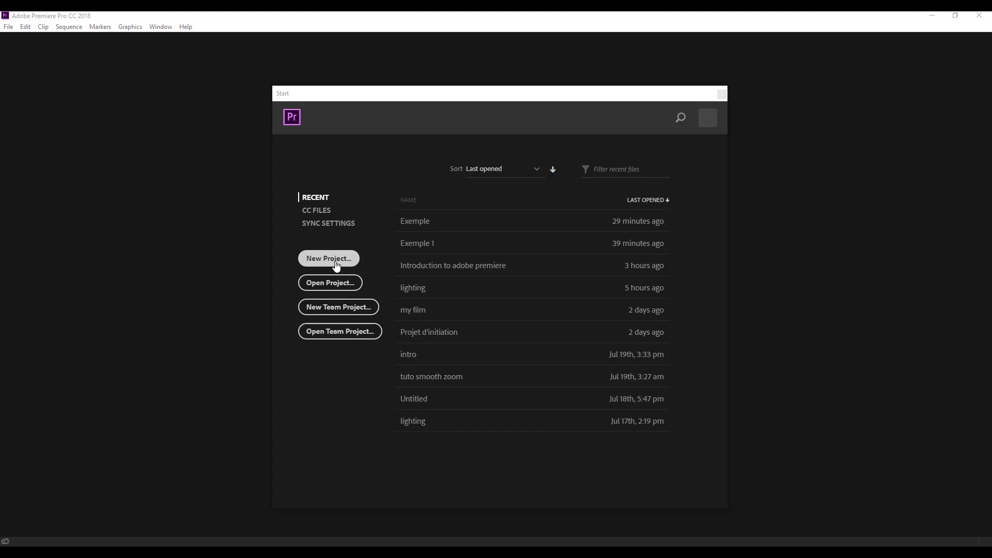
Create a project named Exemple in the Intro to adobe premiere folder with Timecode video display, overwriting the existing project.
{"action": "left_click", "coordinate": [328, 258]}
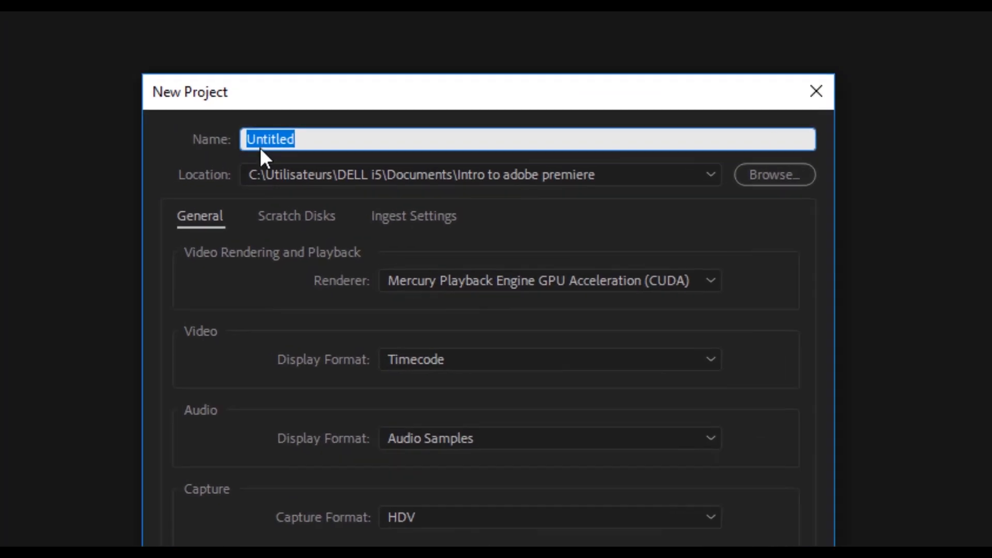
{"action": "type", "text": "Exemple"}
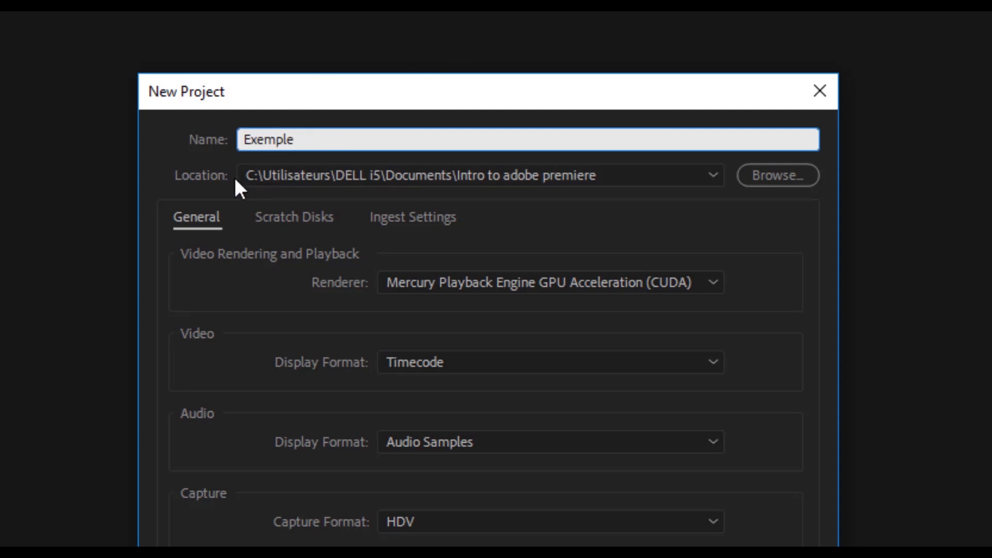
{"action": "left_click", "coordinate": [758, 177]}
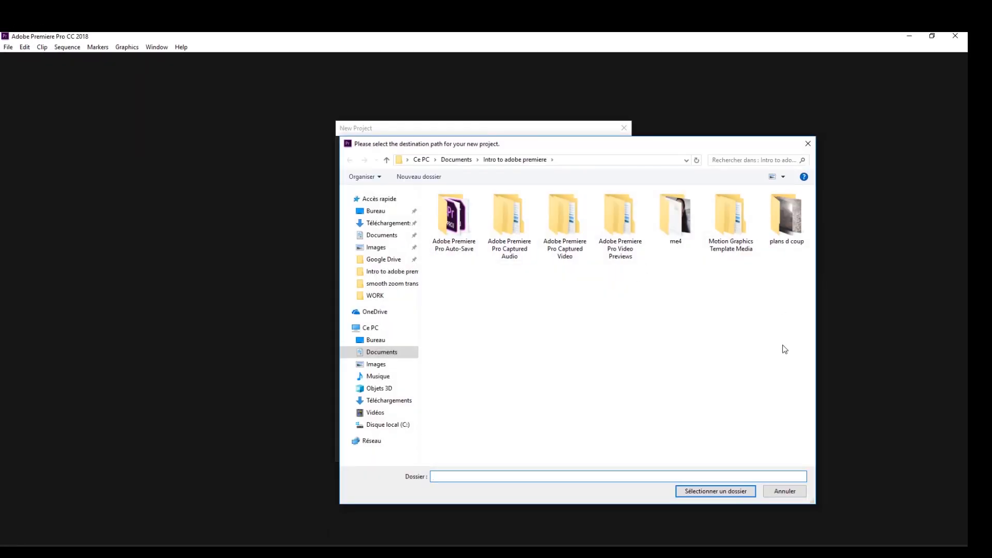
{"action": "left_click", "coordinate": [725, 494]}
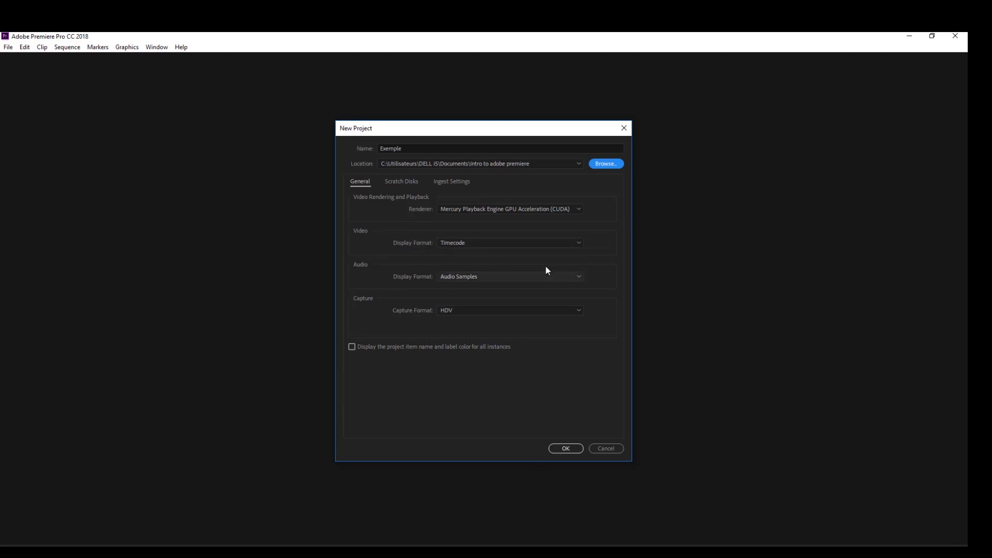
{"action": "left_click", "coordinate": [558, 242]}
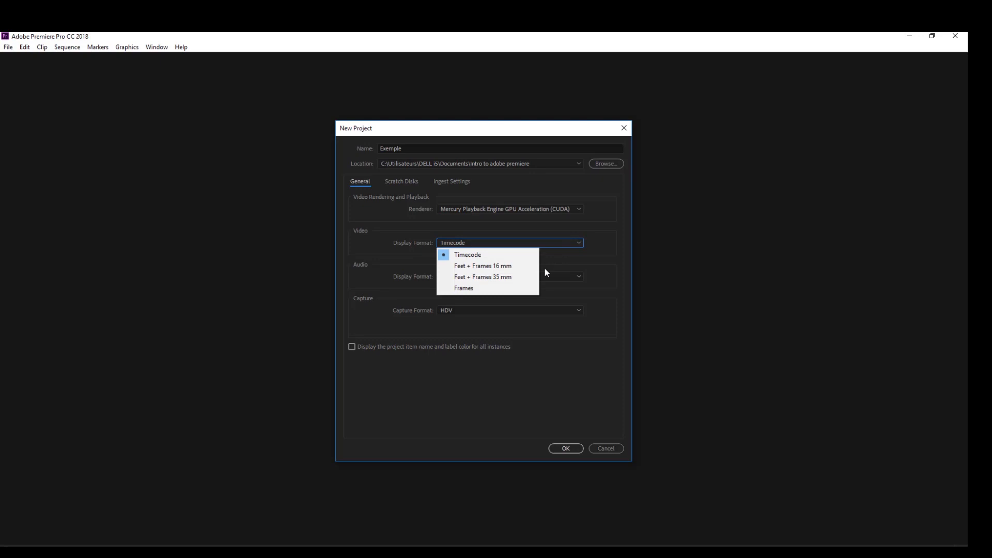
{"action": "left_click", "coordinate": [572, 245]}
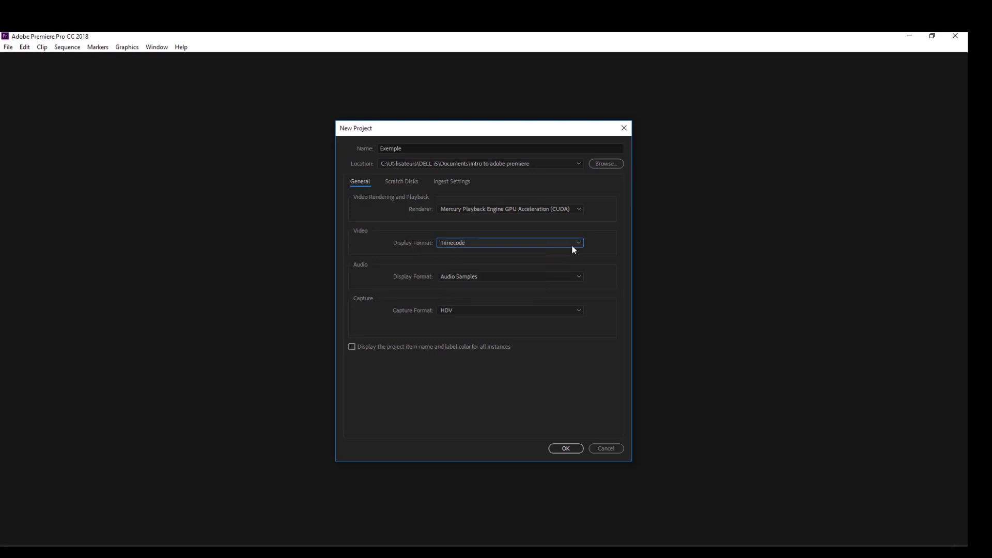
{"action": "left_click", "coordinate": [566, 449]}
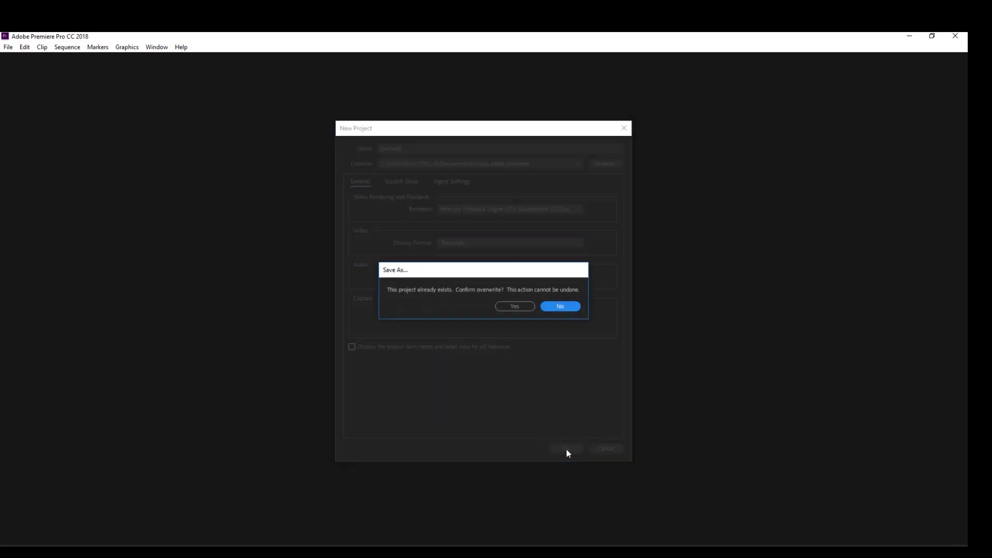
{"action": "left_click", "coordinate": [514, 307]}
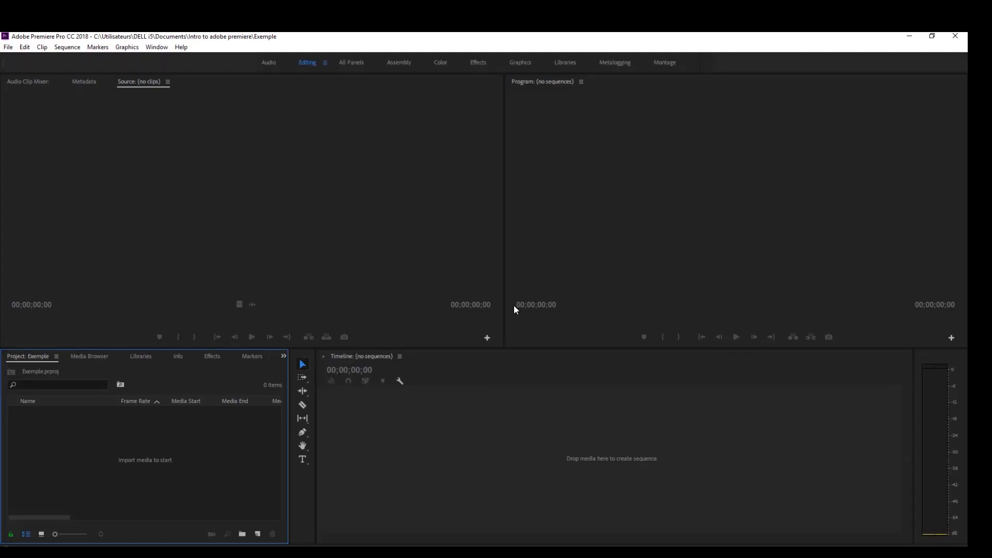
{"action": "left_click", "coordinate": [422, 164]}
{"action": "left_click", "coordinate": [643, 172]}
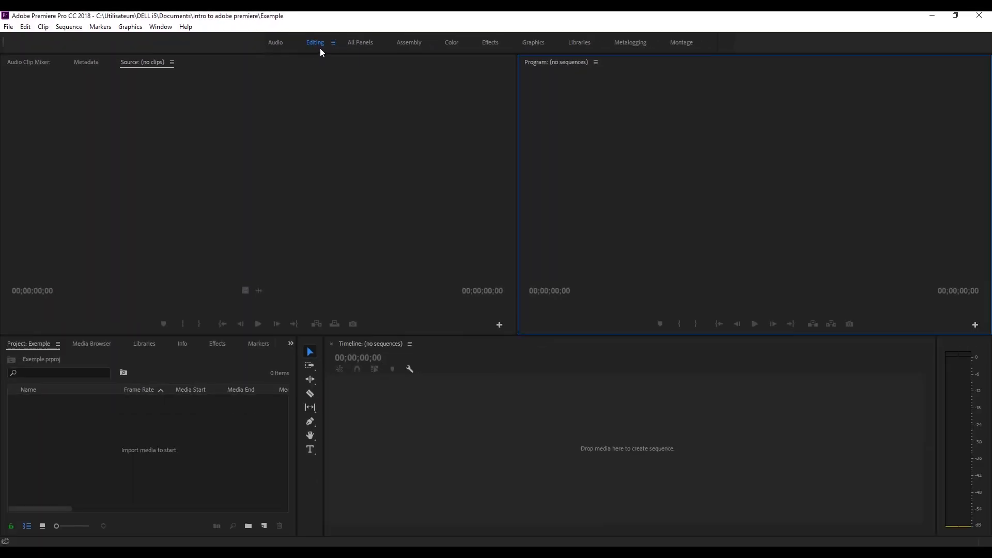
{"action": "left_click", "coordinate": [135, 172]}
{"action": "left_click", "coordinate": [559, 155]}
{"action": "left_click", "coordinate": [494, 405]}
{"action": "left_click", "coordinate": [210, 464]}
{"action": "left_click", "coordinate": [237, 225]}
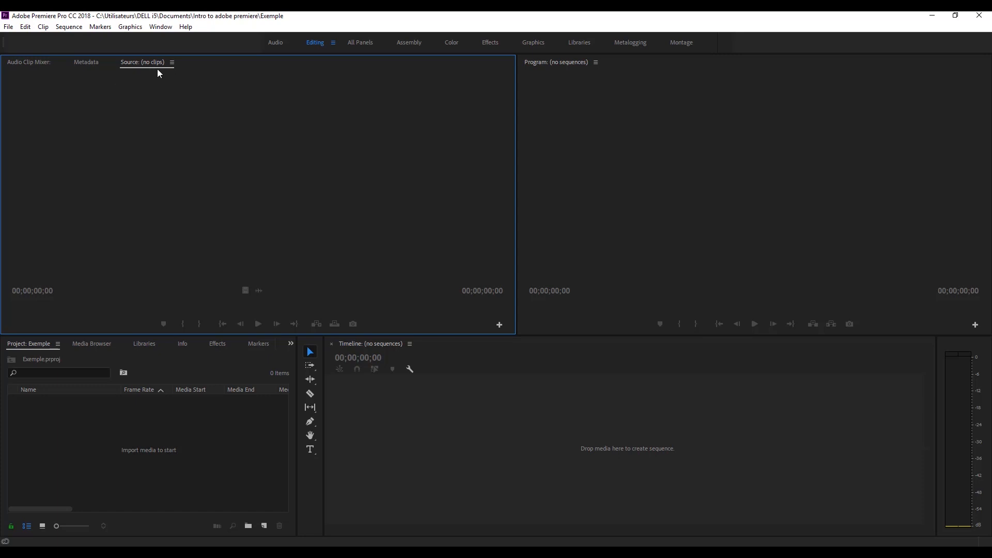
Place the Source monitor first in its panel group and add Effect Controls directly after it.
{"action": "left_click_drag", "start_coordinate": [140, 64], "coordinate": [22, 68]}
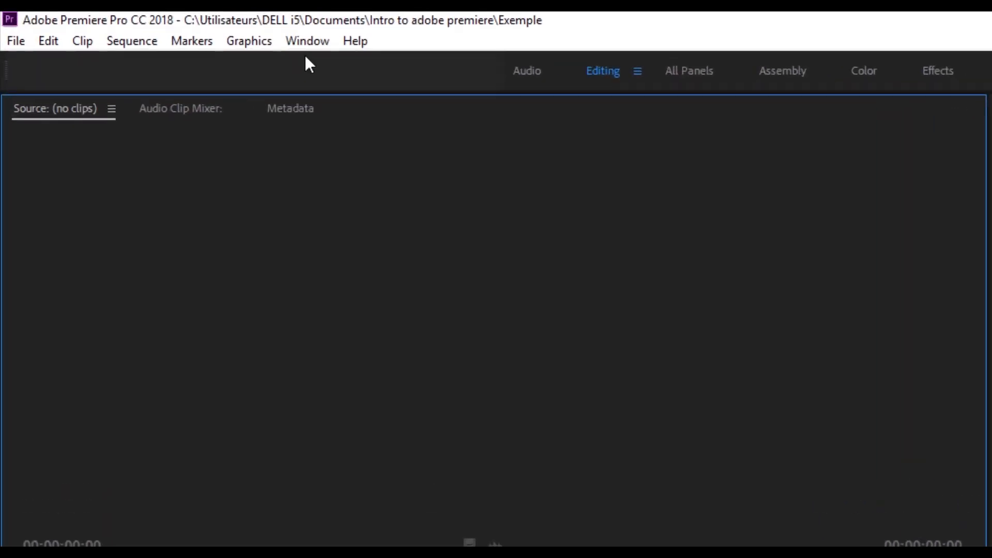
{"action": "left_click", "coordinate": [302, 46]}
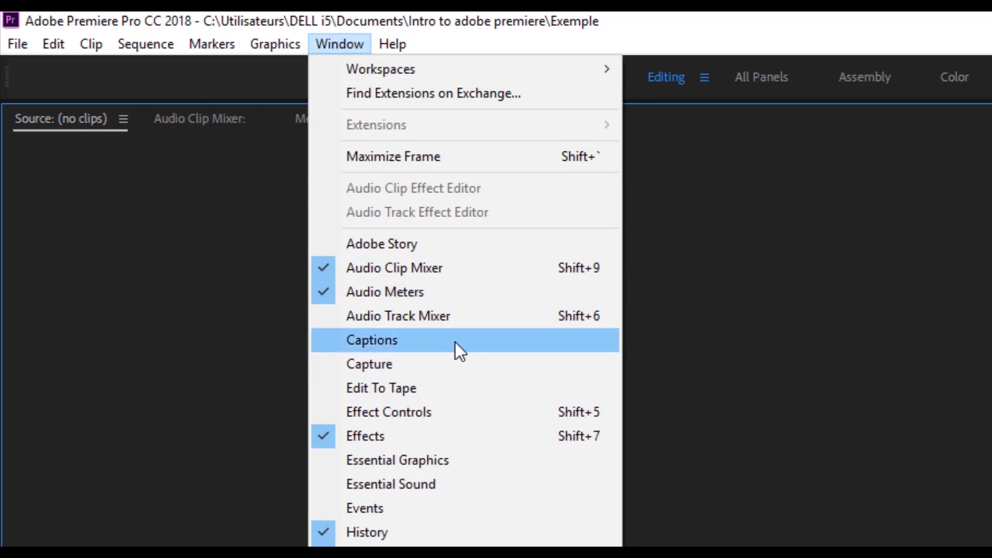
{"action": "left_click", "coordinate": [414, 418]}
{"action": "left_click_drag", "start_coordinate": [441, 129], "coordinate": [213, 139]}
Look through the Source, Effect Controls, Audio Clip Mixer and Metadata panels, ending on the Source monitor.
{"action": "left_click", "coordinate": [33, 62]}
{"action": "left_click", "coordinate": [89, 63]}
{"action": "left_click", "coordinate": [32, 64]}
{"action": "left_click", "coordinate": [90, 63]}
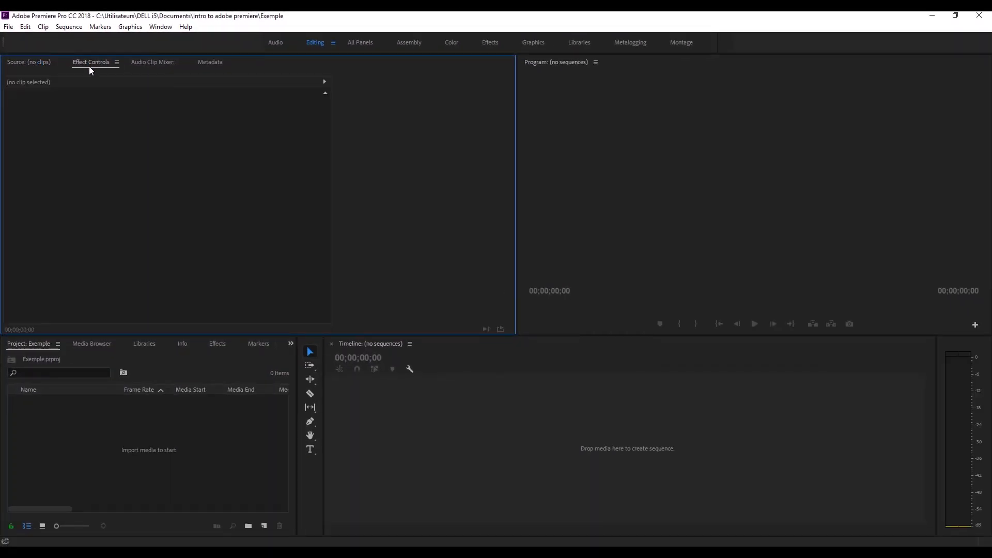
{"action": "left_click", "coordinate": [151, 62]}
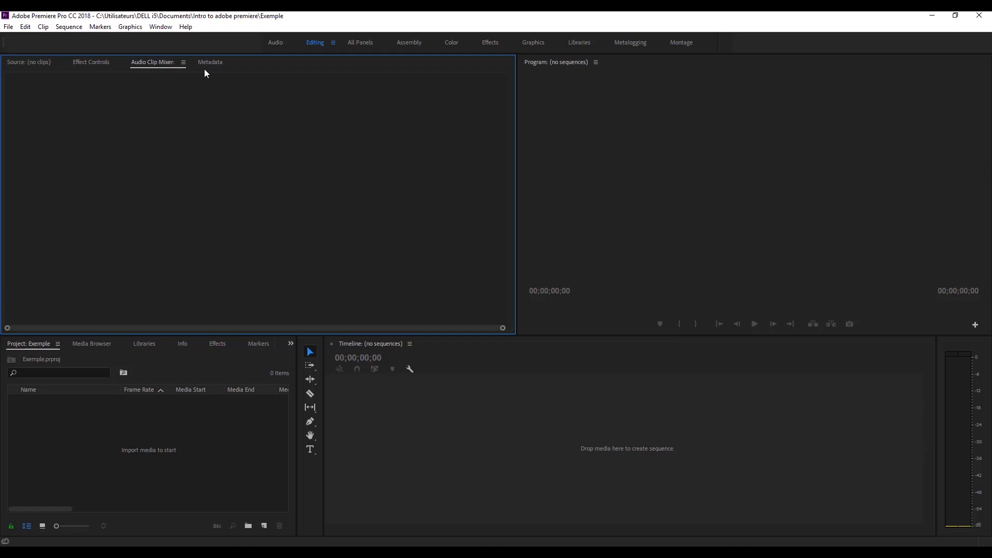
{"action": "left_click", "coordinate": [217, 64]}
{"action": "left_click", "coordinate": [40, 64]}
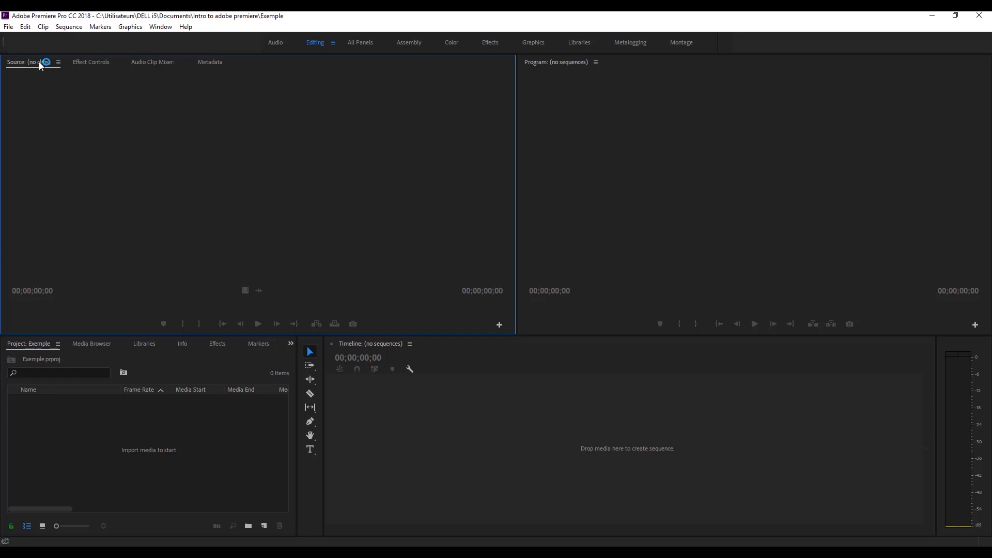
{"action": "left_click", "coordinate": [653, 67]}
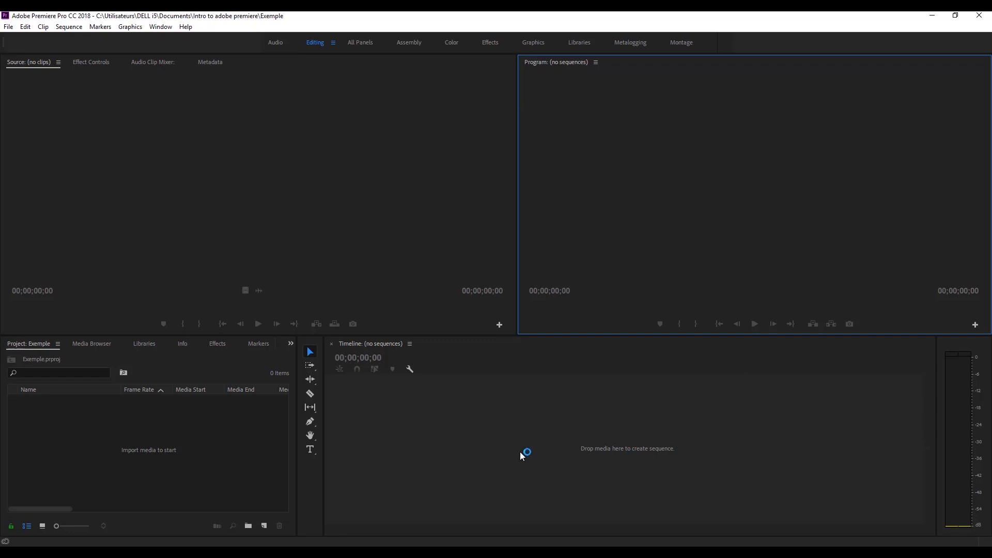
{"action": "left_click", "coordinate": [583, 446]}
{"action": "left_click", "coordinate": [643, 234]}
{"action": "left_click", "coordinate": [410, 439]}
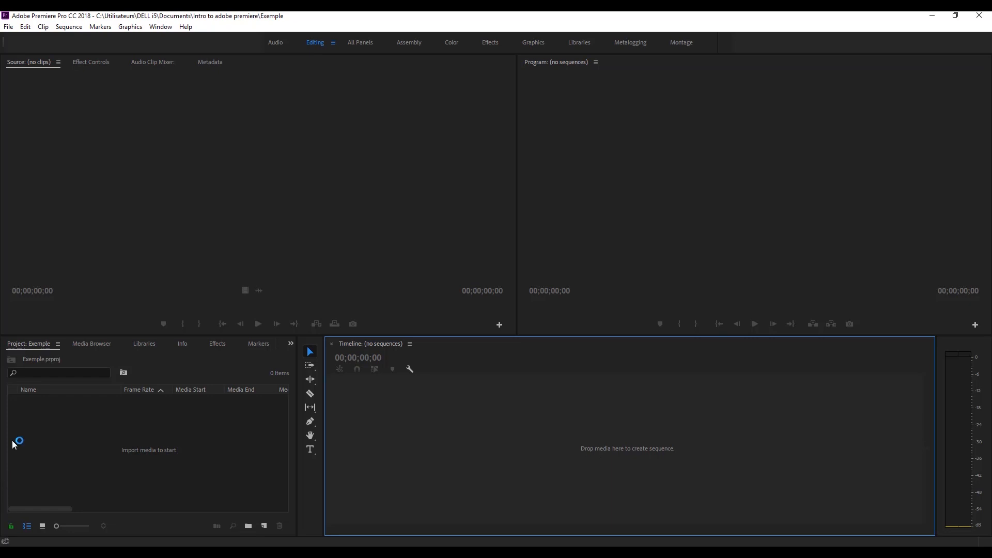
{"action": "left_click", "coordinate": [109, 427]}
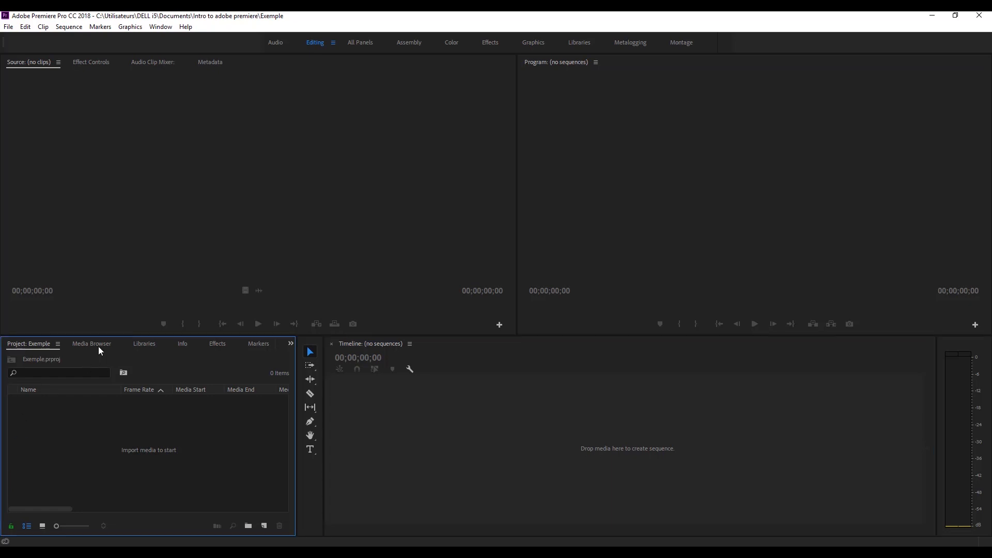
Place the Effects panel directly after the Project panel in its group and bring the Project panel to the front.
{"action": "left_click", "coordinate": [92, 344]}
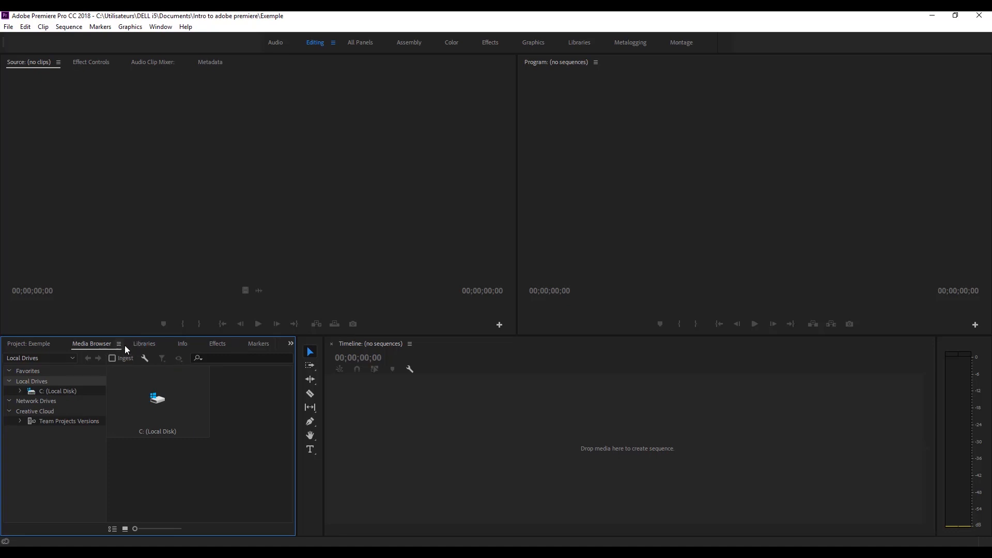
{"action": "left_click", "coordinate": [141, 347]}
{"action": "left_click", "coordinate": [219, 345]}
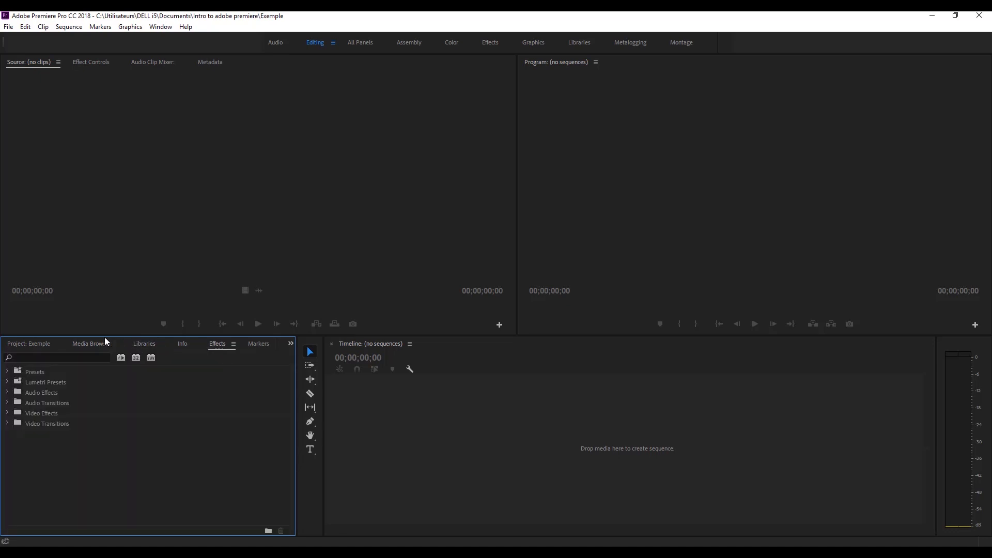
{"action": "left_click", "coordinate": [32, 345]}
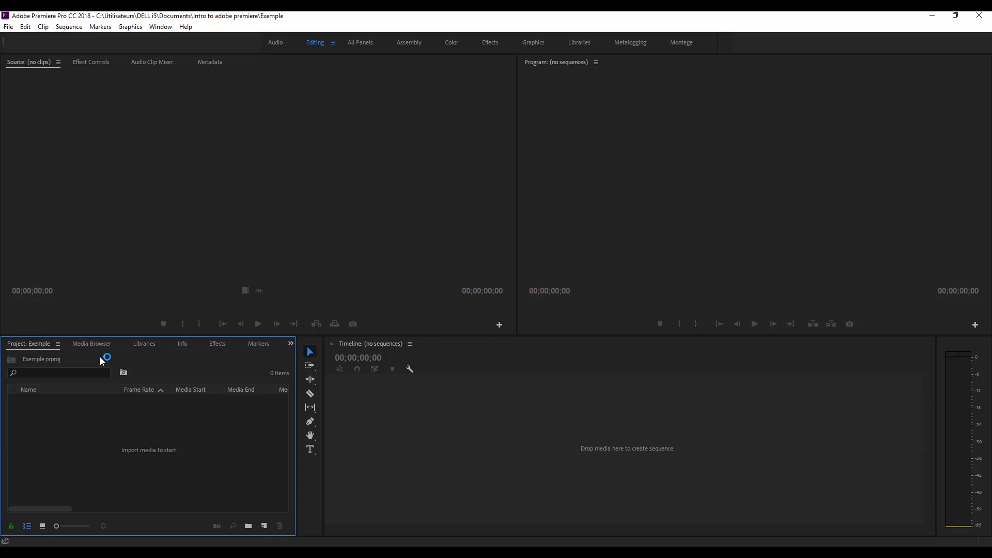
{"action": "left_click_drag", "start_coordinate": [215, 349], "coordinate": [84, 349]}
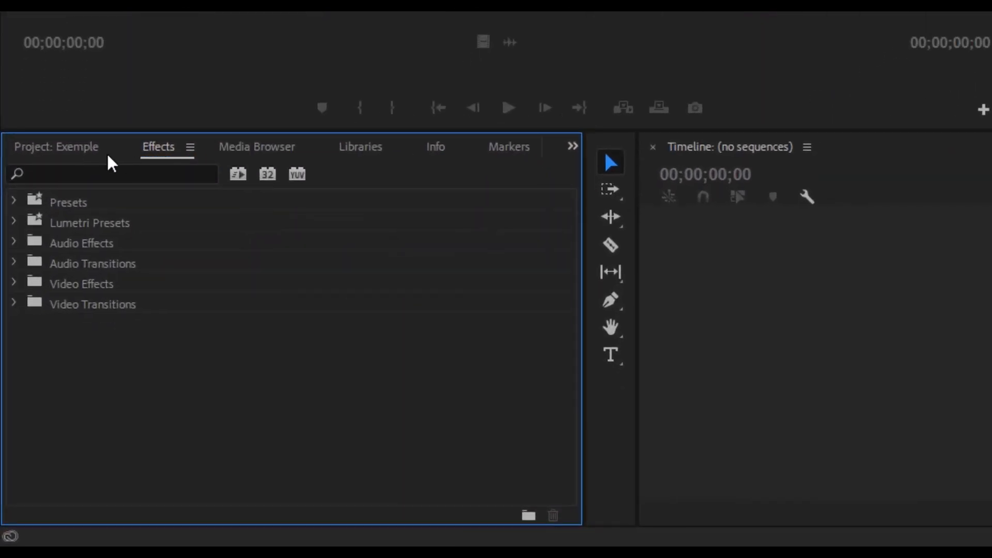
{"action": "left_click", "coordinate": [93, 150]}
{"action": "left_click", "coordinate": [169, 147]}
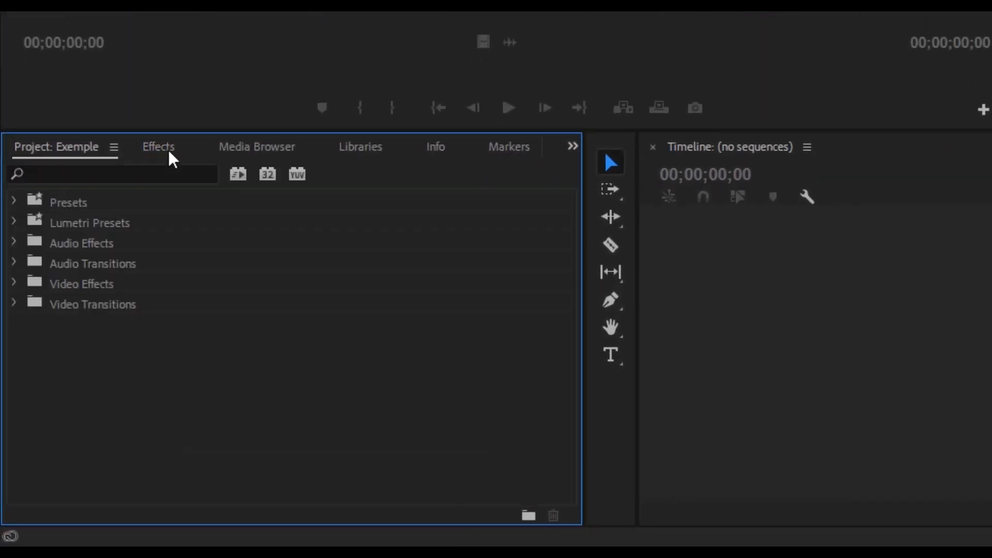
{"action": "left_click", "coordinate": [85, 150]}
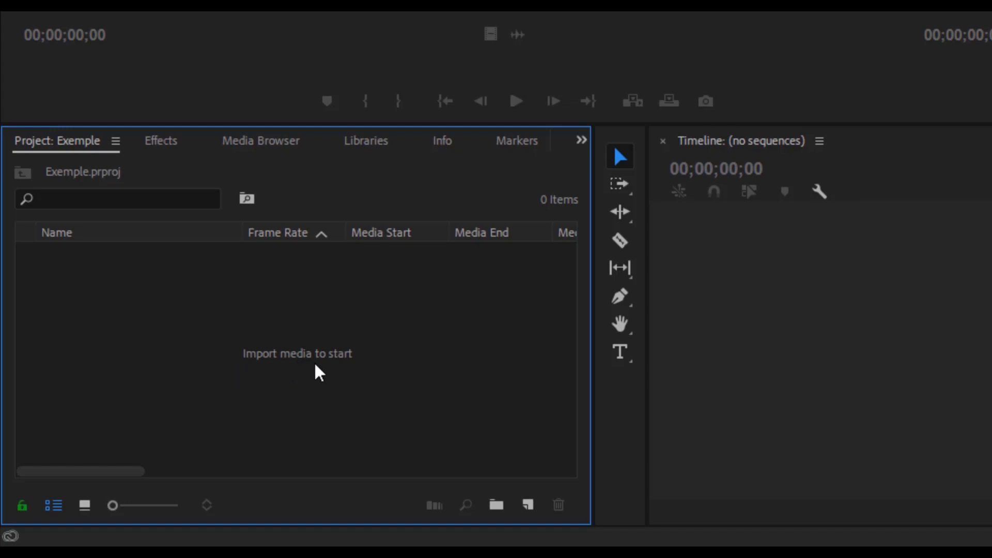
{"action": "double_click", "coordinate": [300, 334]}
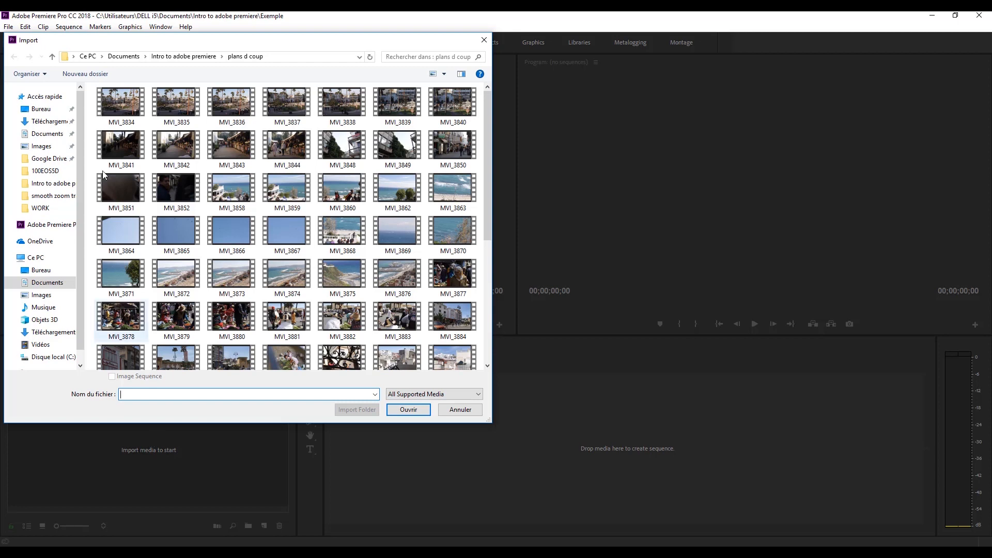
{"action": "left_click_drag", "start_coordinate": [90, 98], "coordinate": [464, 345]}
{"action": "left_click", "coordinate": [460, 410]}
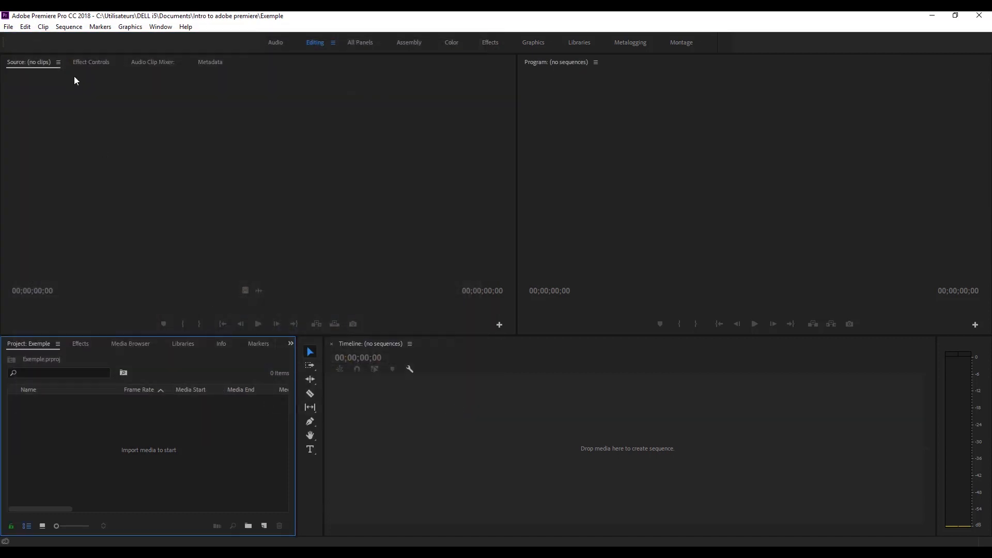
Import the clips MVI_3888, MVI_3908, MVI_3913 and MVI_4071 from the plans d coup folder into the project.
{"action": "left_click", "coordinate": [8, 27]}
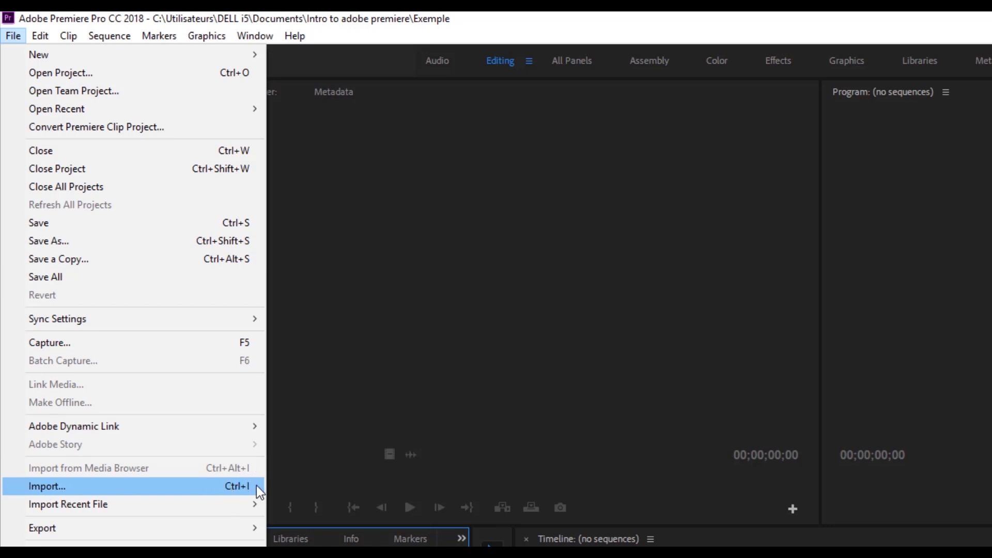
{"action": "left_click", "coordinate": [257, 485]}
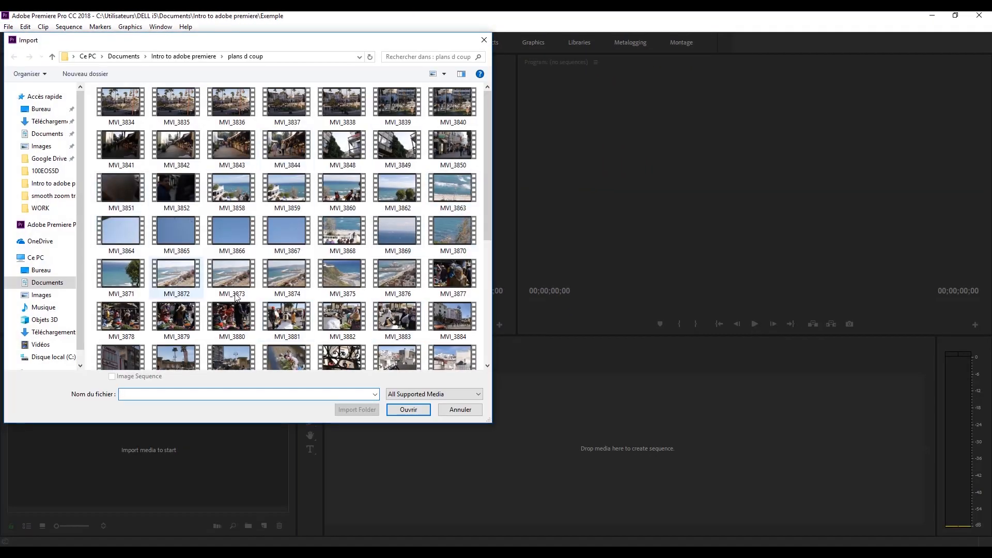
{"action": "scroll", "coordinate": [290, 213], "scroll_direction": "down", "scroll_amount": 5}
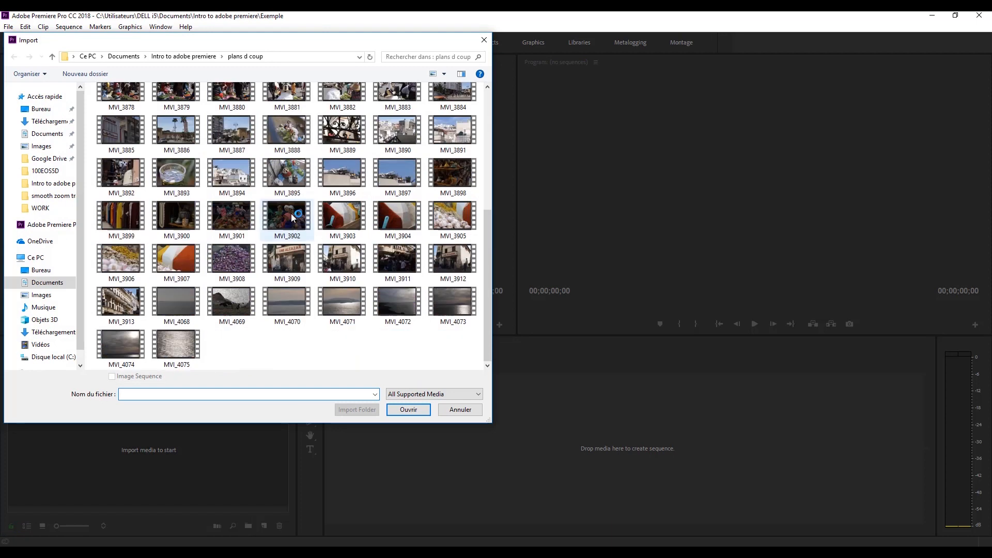
{"action": "left_click", "coordinate": [337, 296]}
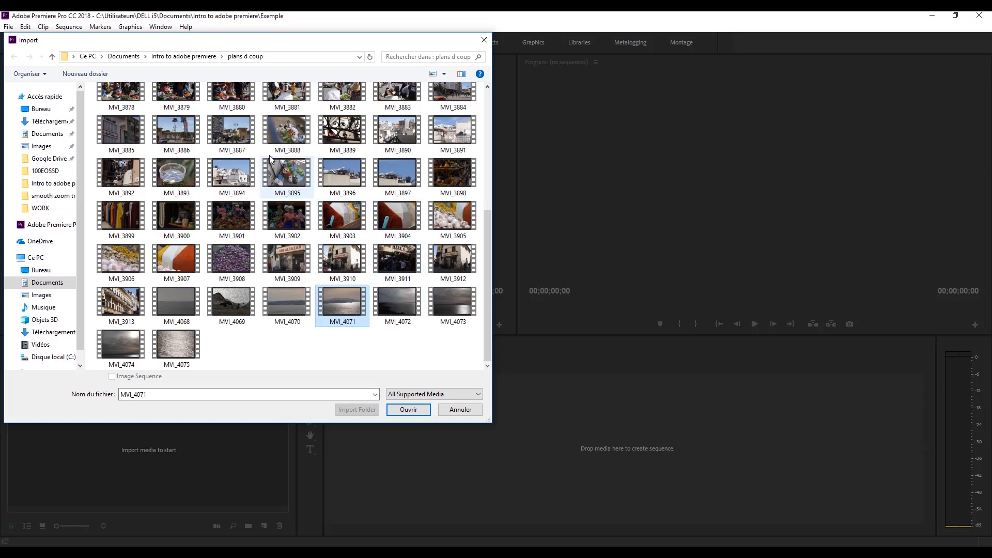
{"action": "left_click", "coordinate": [286, 133], "text": "ctrl"}
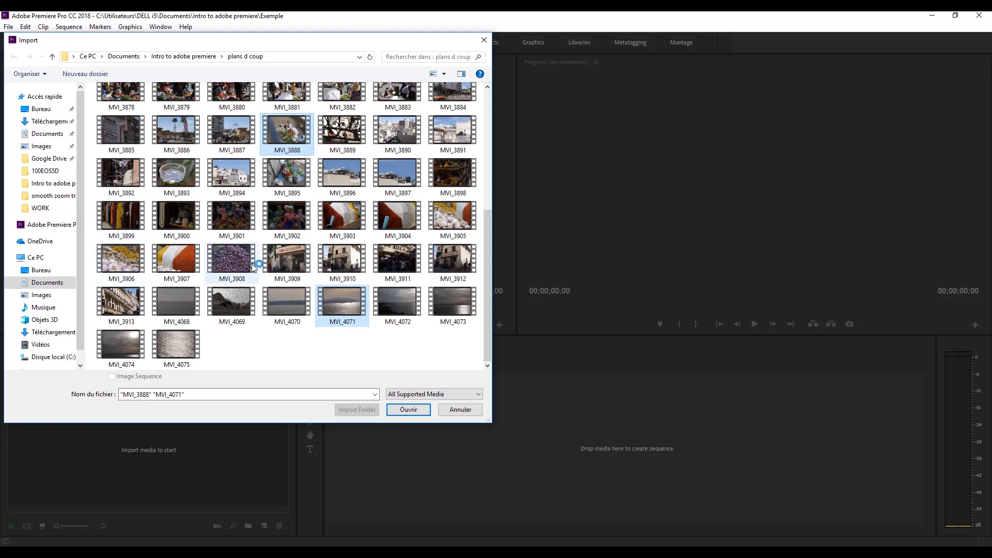
{"action": "left_click", "coordinate": [231, 266], "text": "ctrl"}
{"action": "left_click", "coordinate": [144, 322], "text": "ctrl"}
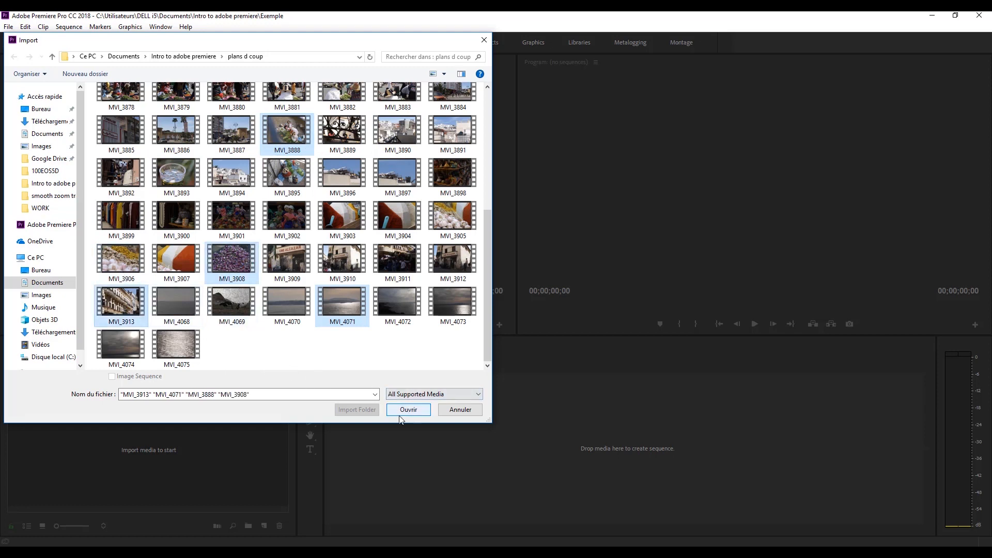
{"action": "left_click", "coordinate": [422, 412]}
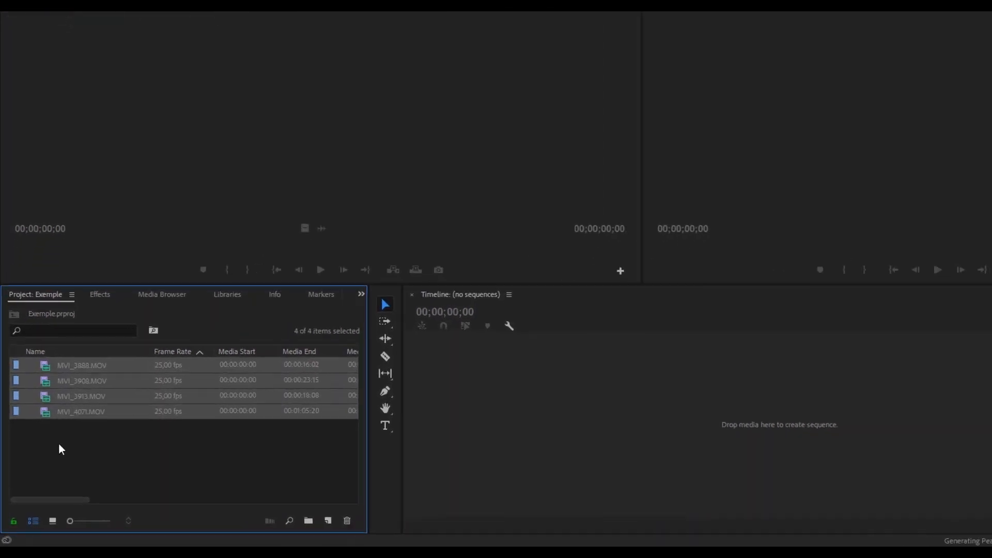
Deselect the imported clips and display them as thumbnails in the Project panel.
{"action": "left_click", "coordinate": [57, 439]}
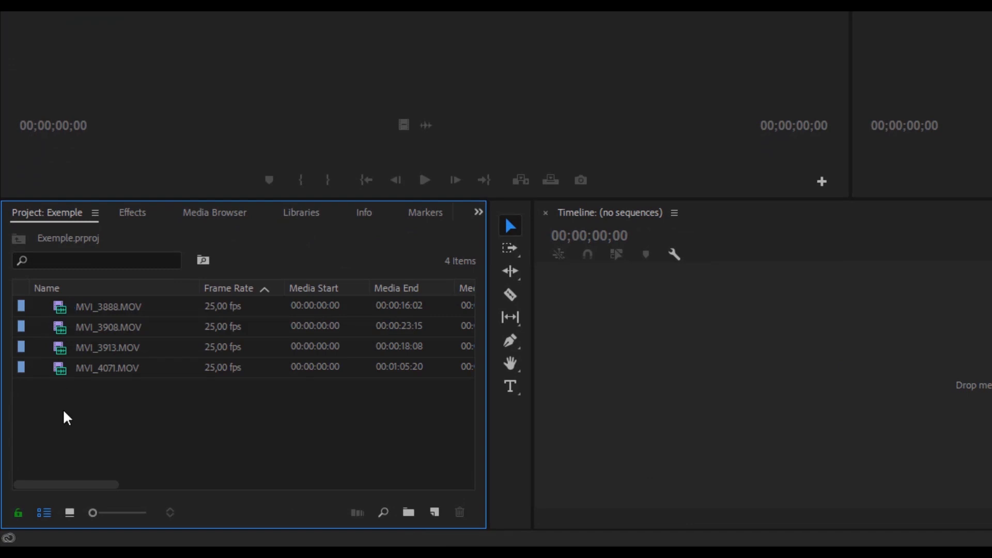
{"action": "left_click", "coordinate": [70, 513]}
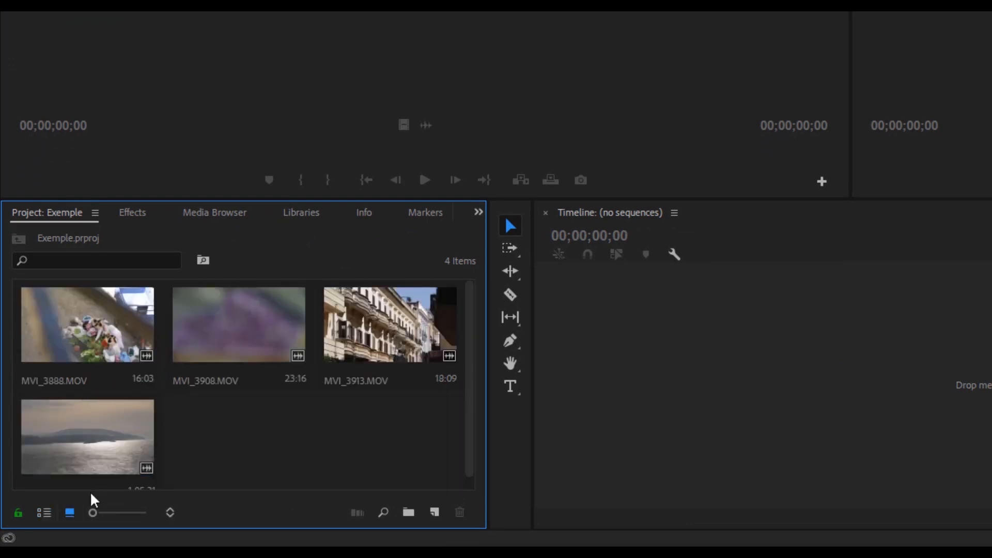
Compare the imported clips in thumbnail and list views, ending with the list view in the Project panel.
{"action": "left_click", "coordinate": [50, 517]}
{"action": "left_click", "coordinate": [67, 515]}
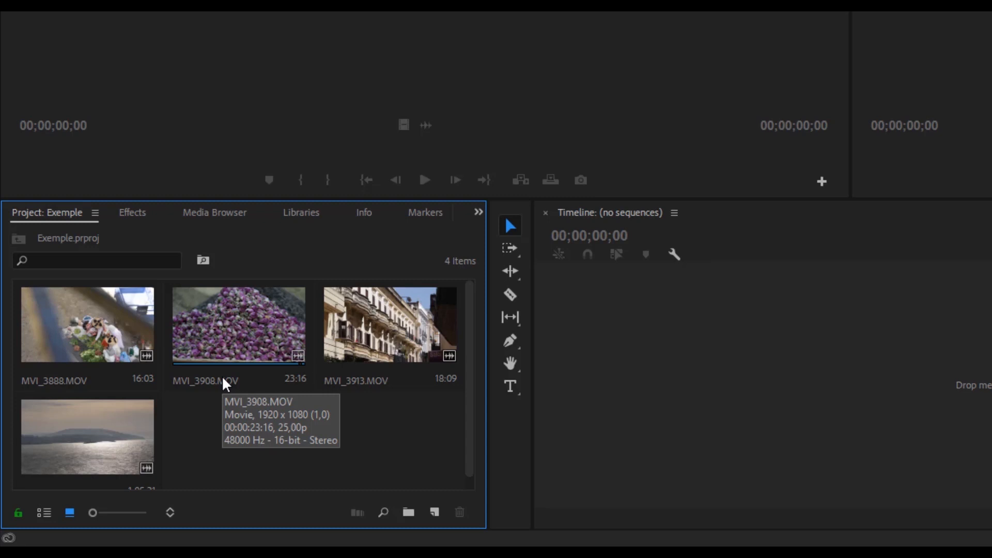
{"action": "left_click", "coordinate": [45, 512]}
{"action": "left_click_drag", "start_coordinate": [80, 408], "coordinate": [272, 424]}
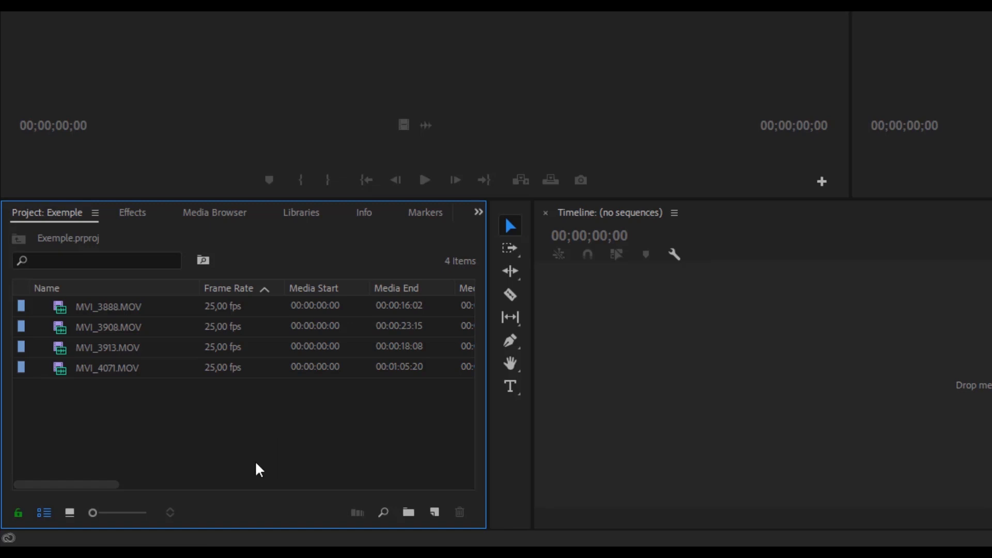
{"action": "left_click", "coordinate": [410, 514]}
{"action": "left_click", "coordinate": [70, 512]}
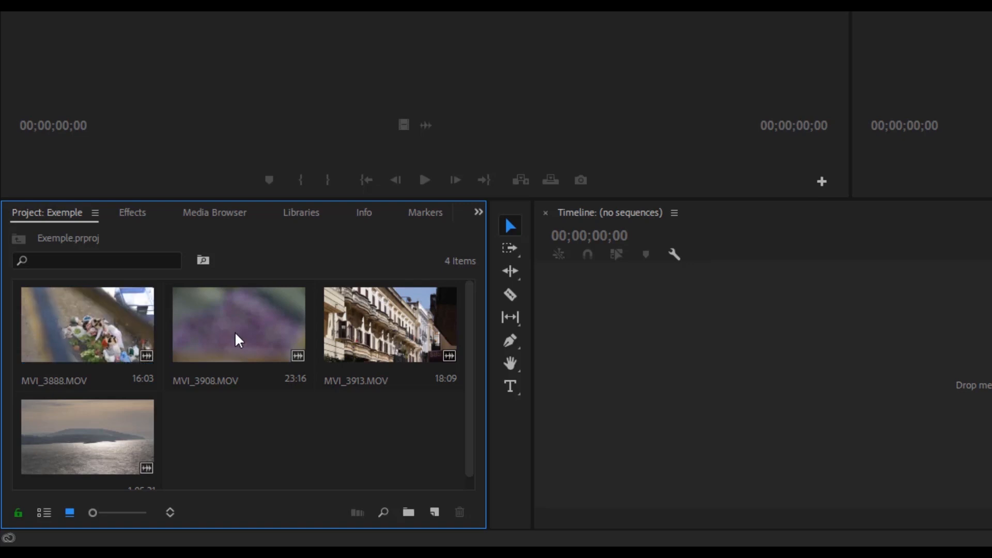
{"action": "left_click", "coordinate": [46, 516]}
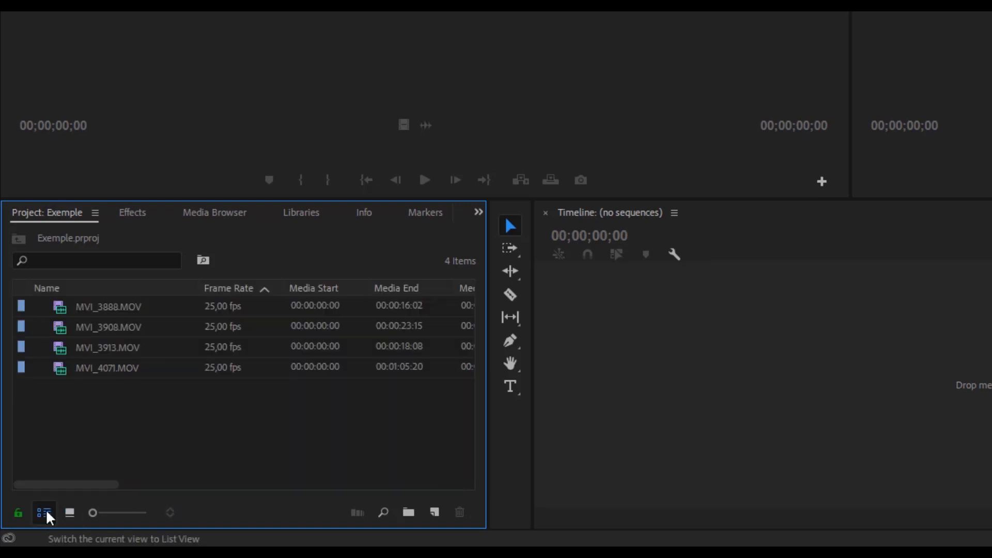
Create a new bin named Exterieur in the Project panel.
{"action": "left_click", "coordinate": [410, 516]}
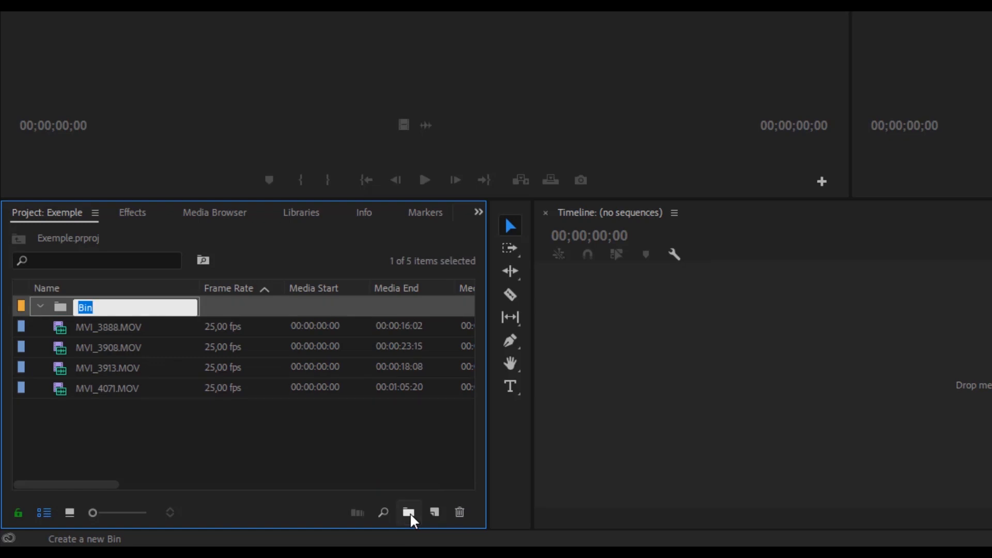
{"action": "type", "text": "Exterieur"}
{"action": "key", "text": "Tab"}
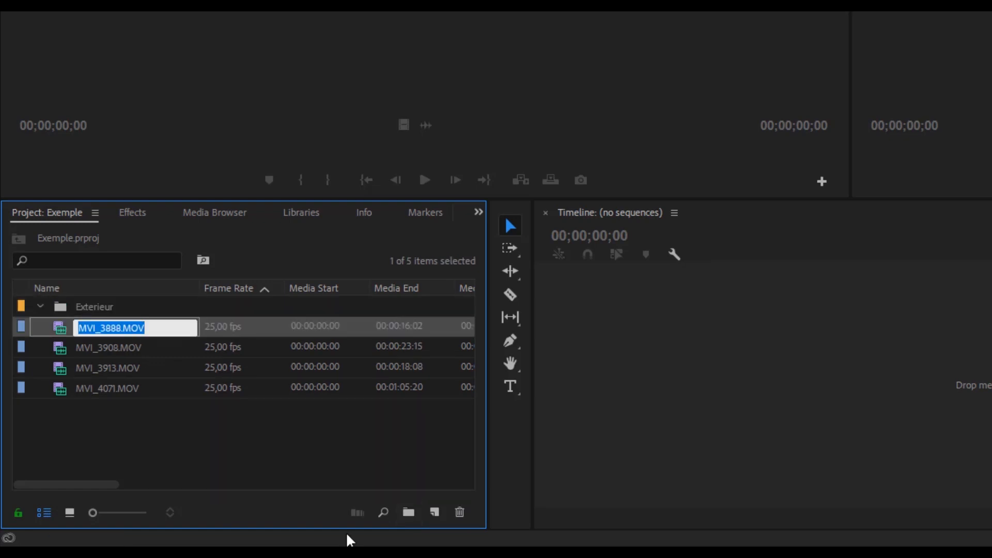
{"action": "left_click", "coordinate": [342, 461]}
Add a second bin named Interieur to the project and leave name editing.
{"action": "left_click", "coordinate": [408, 512]}
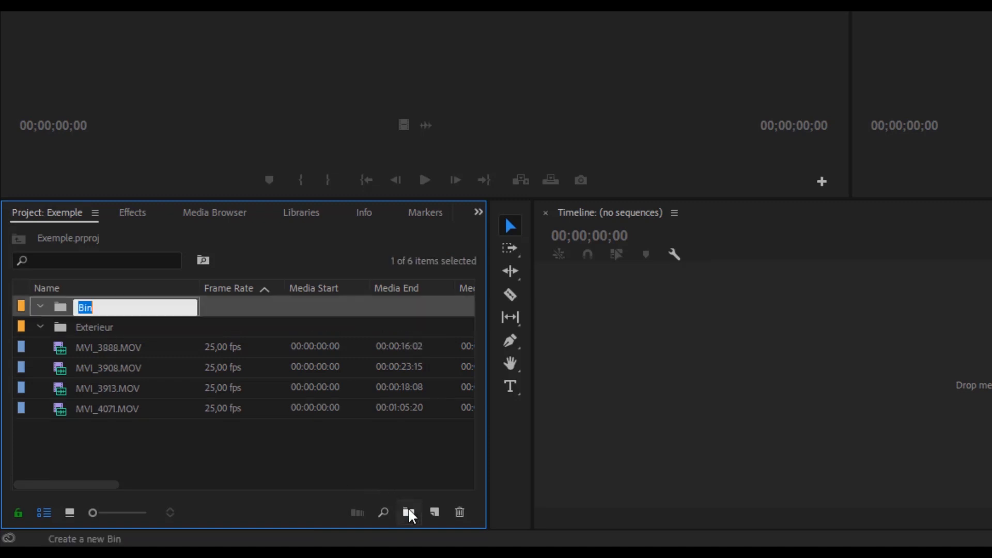
{"action": "type", "text": "Interieur"}
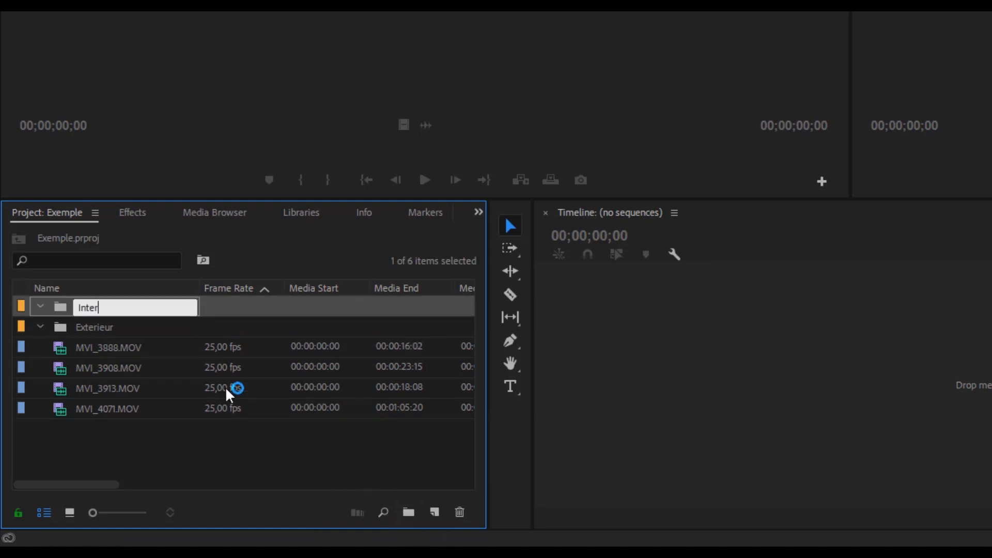
{"action": "key", "text": "Tab"}
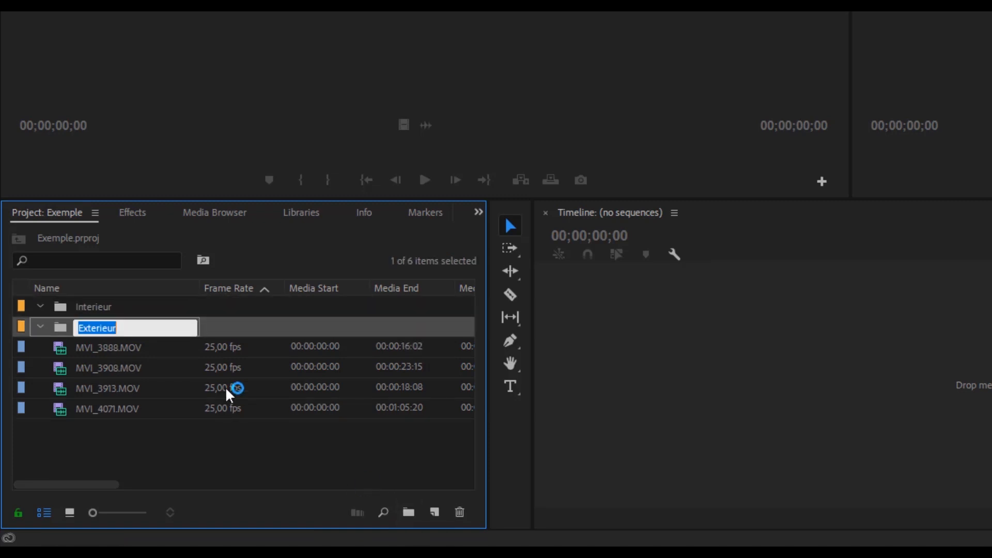
{"action": "left_click", "coordinate": [149, 468]}
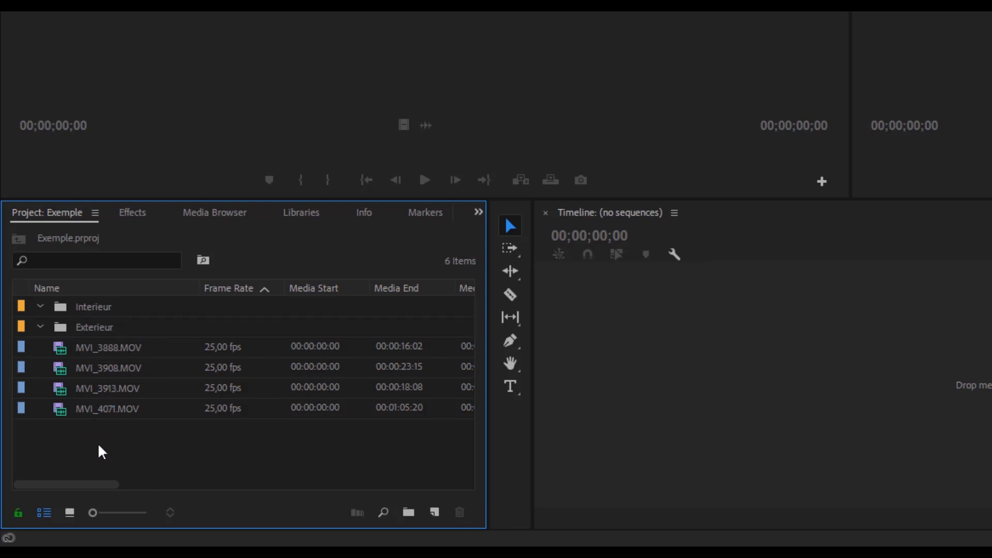
Move MVI_3908 into the Interieur bin and MVI_3888, MVI_3913 and MVI_4071 into the Exterieur bin, ending in list view.
{"action": "left_click", "coordinate": [69, 513]}
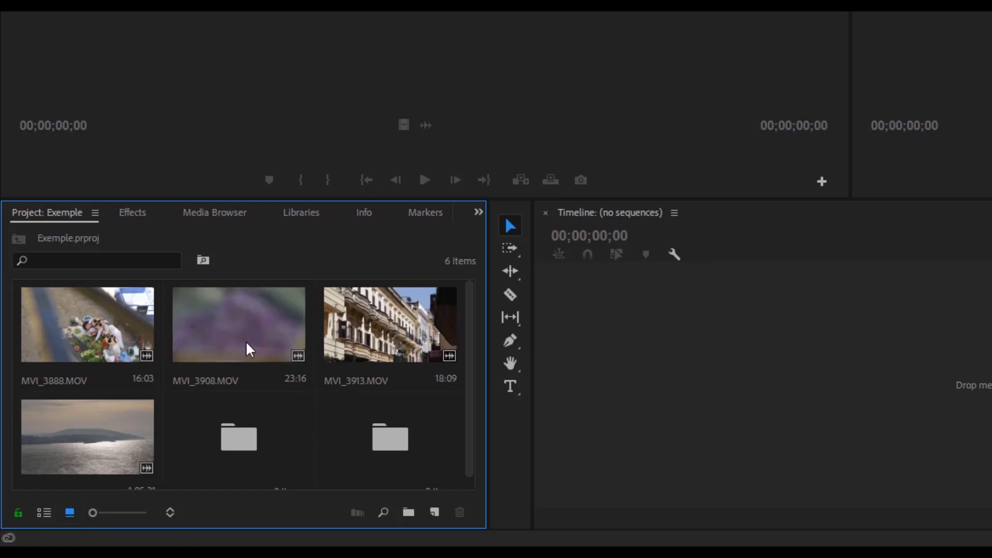
{"action": "scroll", "coordinate": [393, 385], "scroll_direction": "down", "scroll_amount": 1}
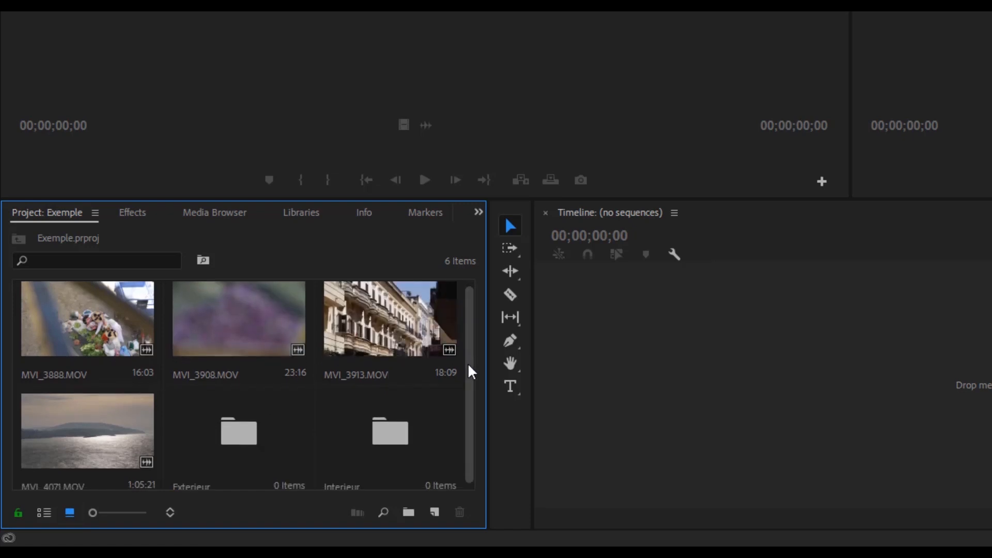
{"action": "left_click_drag", "start_coordinate": [285, 344], "coordinate": [381, 436]}
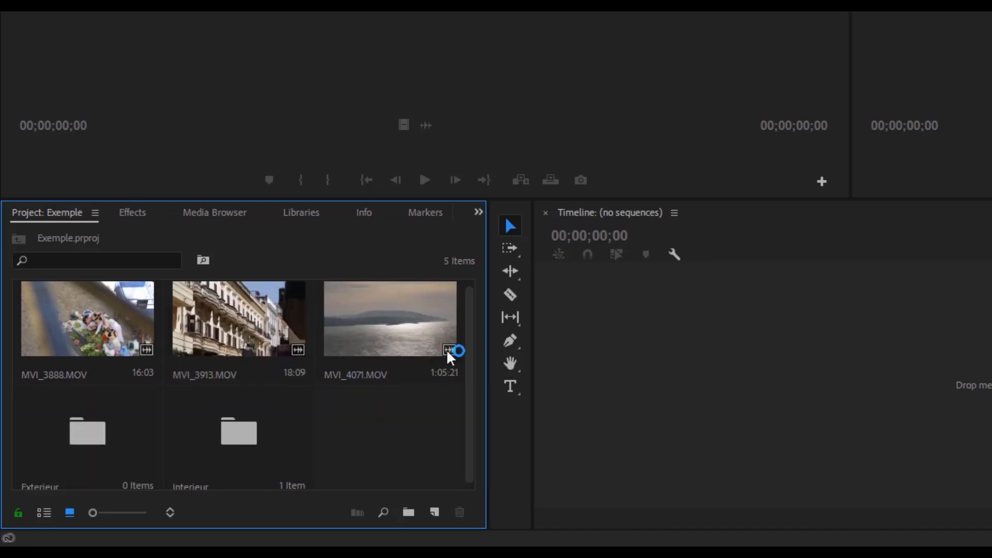
{"action": "left_click", "coordinate": [44, 513]}
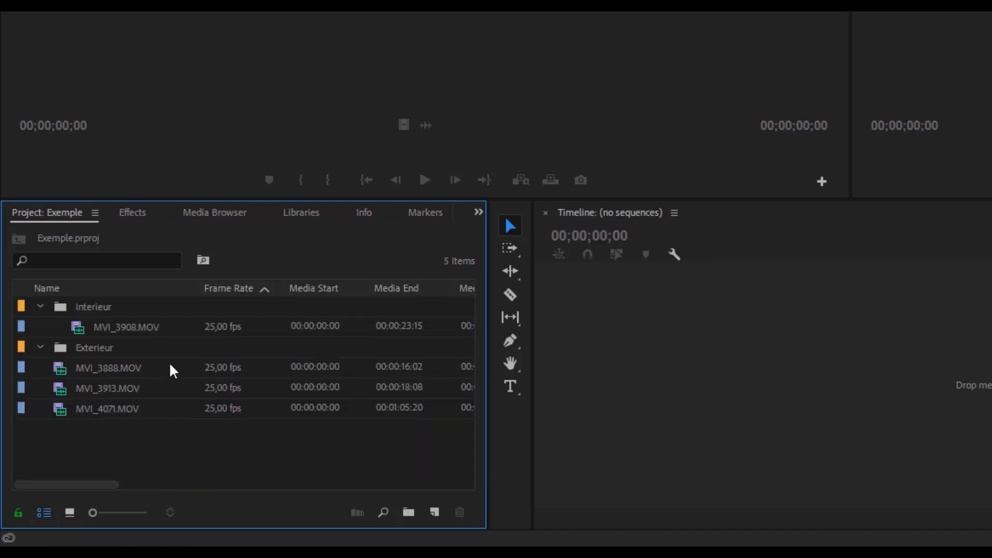
{"action": "left_click_drag", "start_coordinate": [104, 431], "coordinate": [81, 350]}
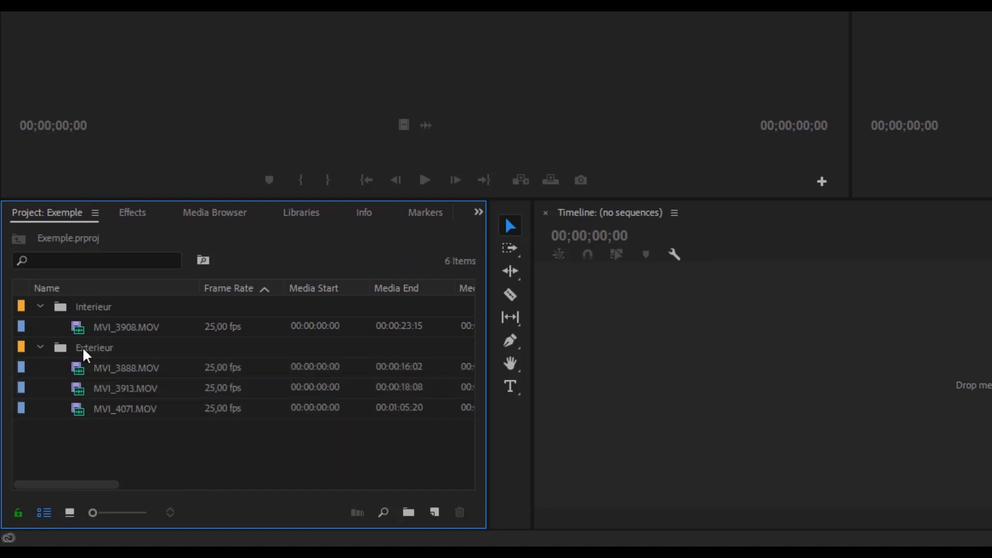
Collapse the Interieur and Exterieur bins and expand both again to check how their contents are organised.
{"action": "left_click", "coordinate": [40, 348]}
{"action": "left_click", "coordinate": [41, 306]}
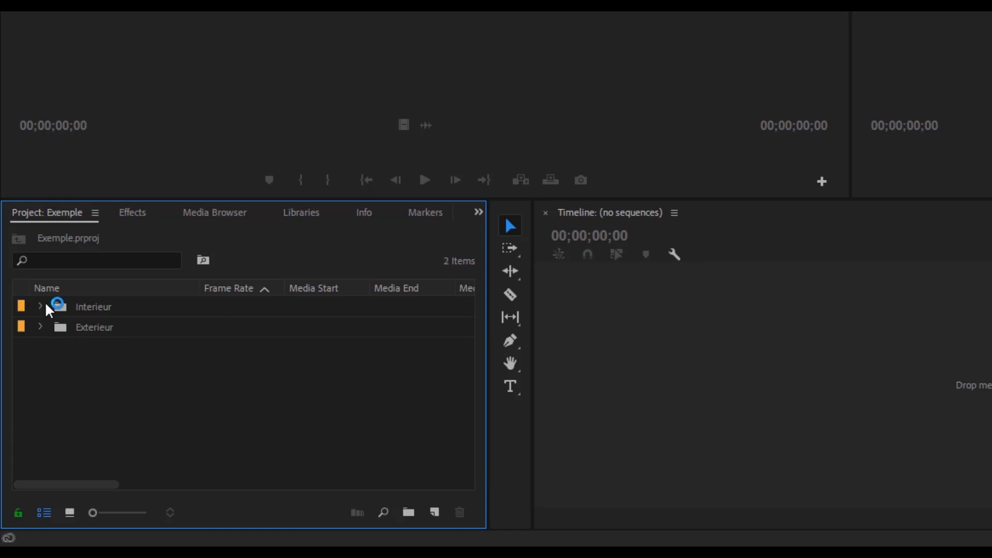
{"action": "left_click", "coordinate": [41, 307]}
{"action": "left_click", "coordinate": [41, 348]}
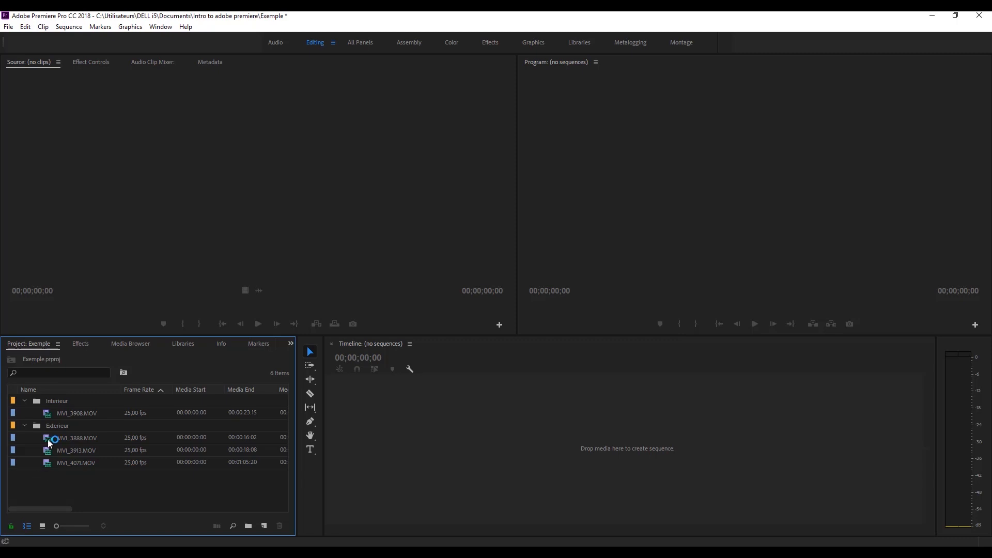
Create a sequence from MVI_3908.MOV in the timeline, close it and delete it from the Interieur bin.
{"action": "left_click_drag", "start_coordinate": [48, 411], "coordinate": [465, 416]}
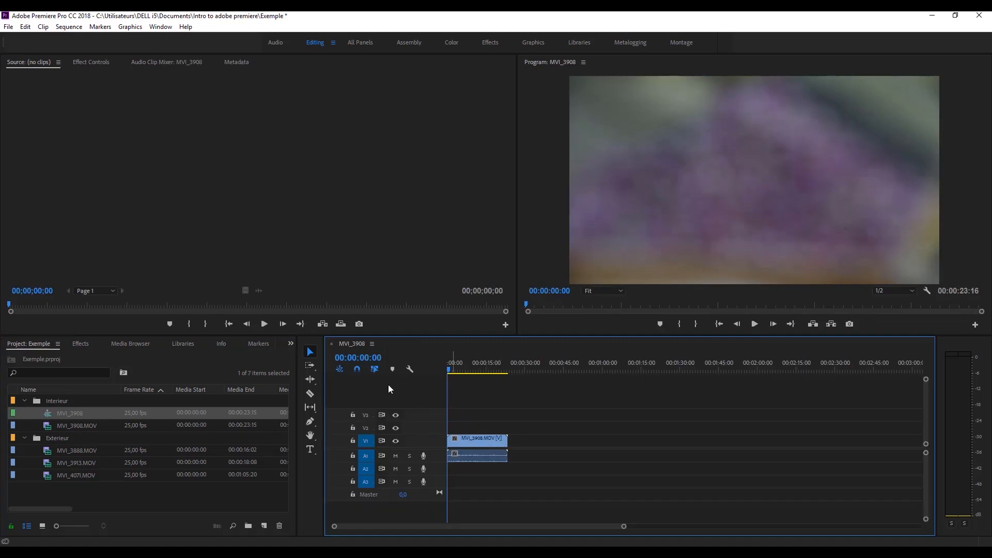
{"action": "left_click", "coordinate": [331, 345]}
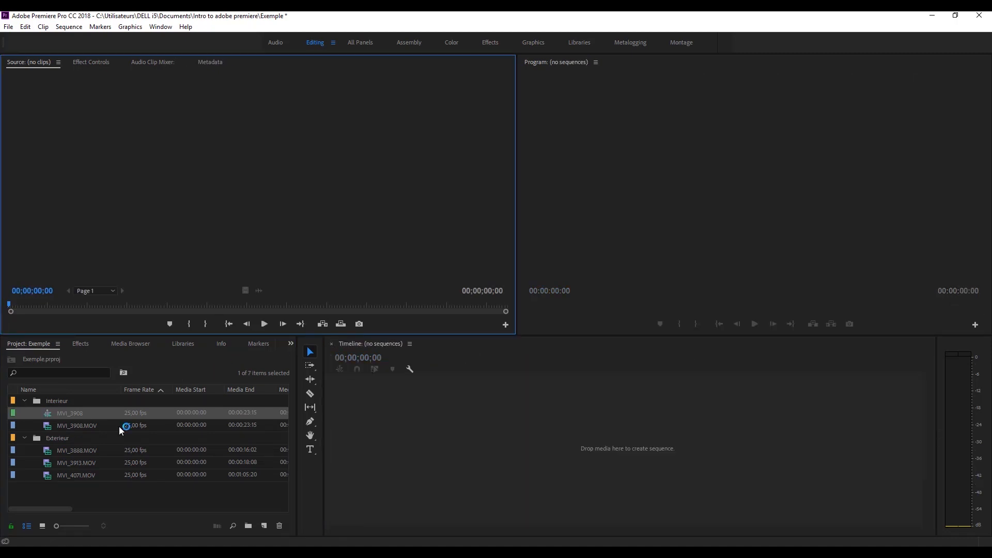
{"action": "left_click", "coordinate": [70, 505]}
{"action": "left_click", "coordinate": [53, 414]}
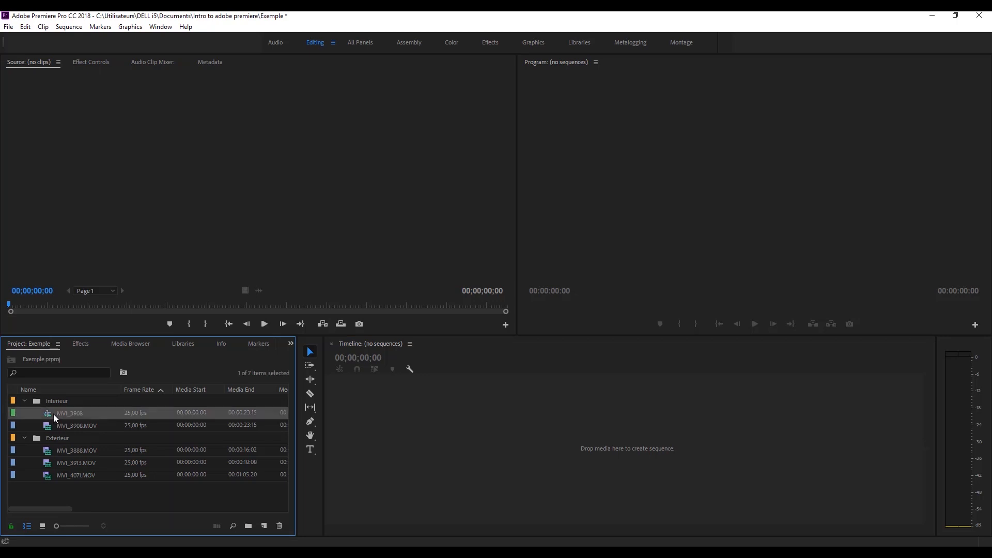
{"action": "key", "text": "Delete"}
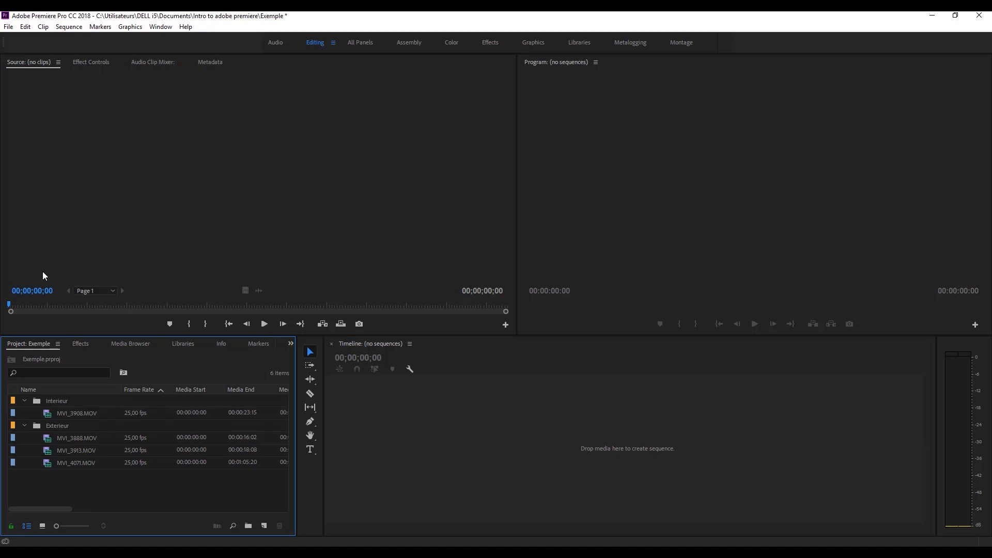
Open the Exterieur bin, show its contents as a list and load MVI_3888.MOV in the Source monitor.
{"action": "left_click", "coordinate": [42, 527]}
{"action": "double_click", "coordinate": [55, 423]}
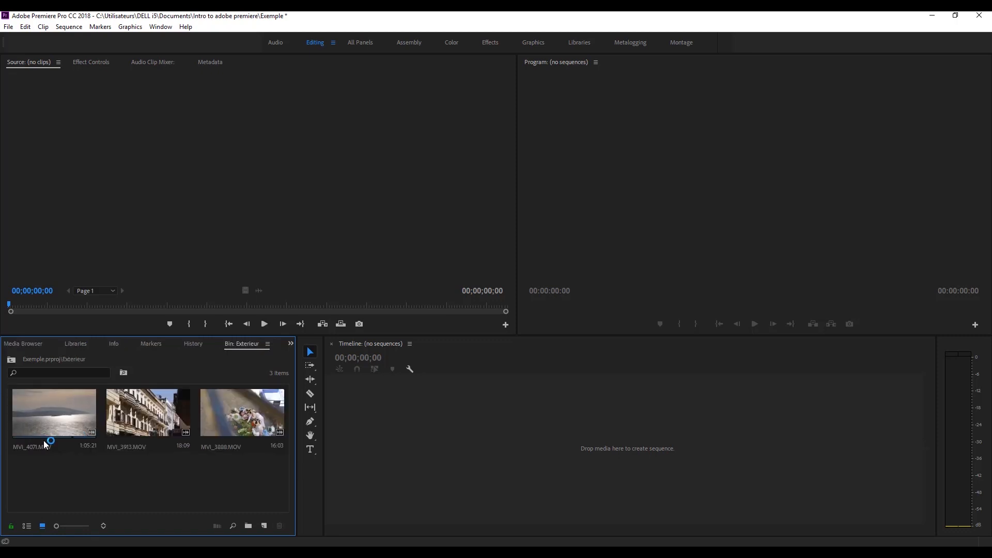
{"action": "left_click", "coordinate": [27, 526]}
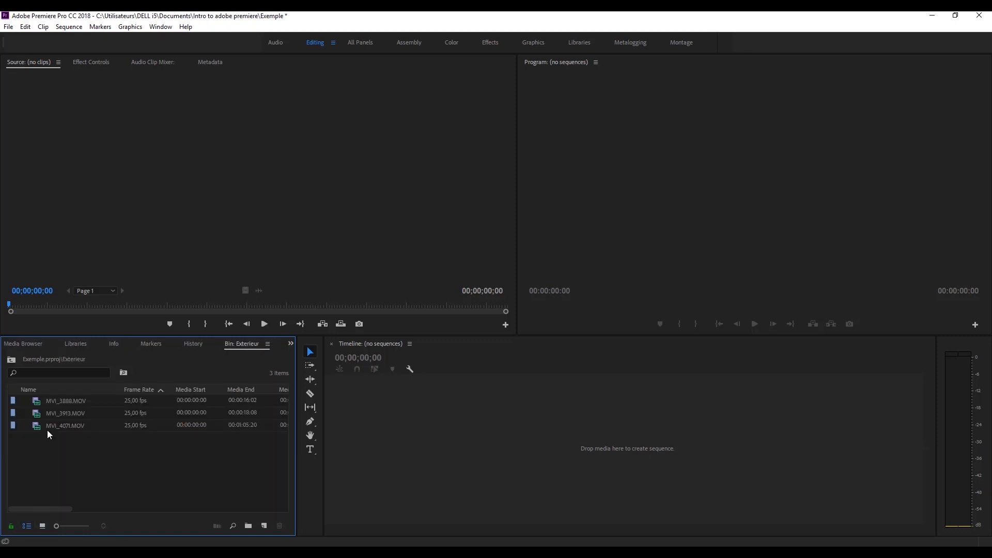
{"action": "double_click", "coordinate": [36, 401]}
Mark an in point at 00:00:04:04 and an out point at 00:00:07:10 on MVI_3888.MOV in the Source monitor.
{"action": "left_click_drag", "start_coordinate": [45, 313], "coordinate": [270, 302]}
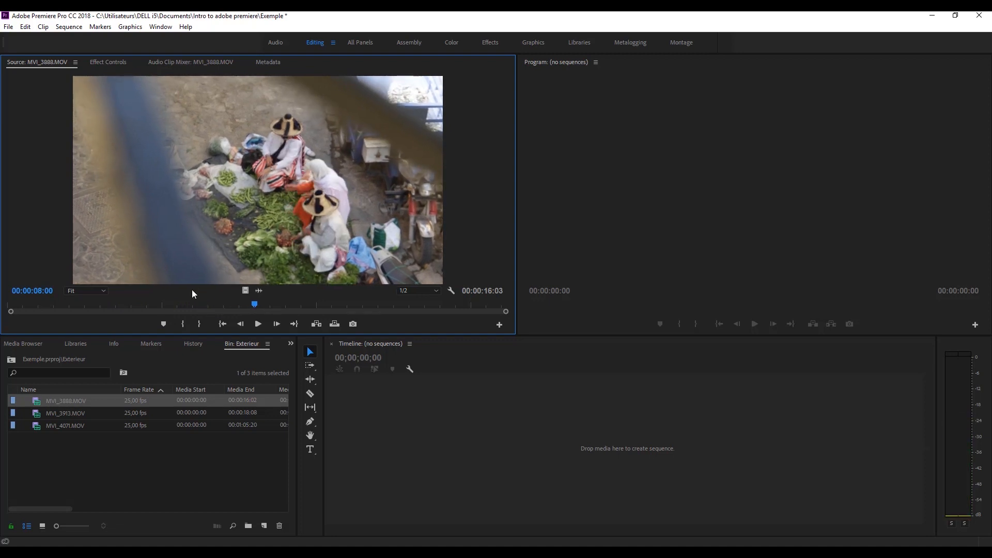
{"action": "left_click", "coordinate": [141, 306]}
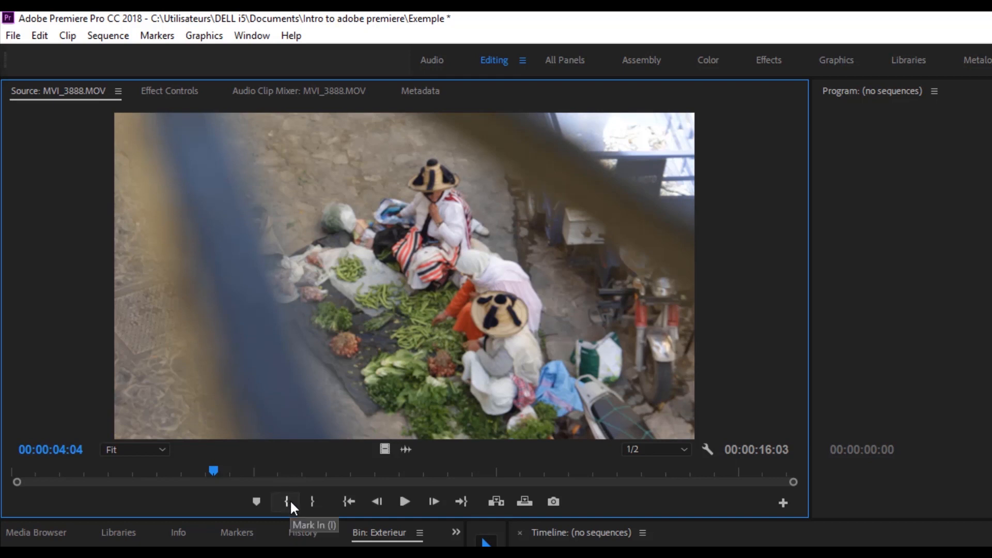
{"action": "left_click", "coordinate": [290, 500]}
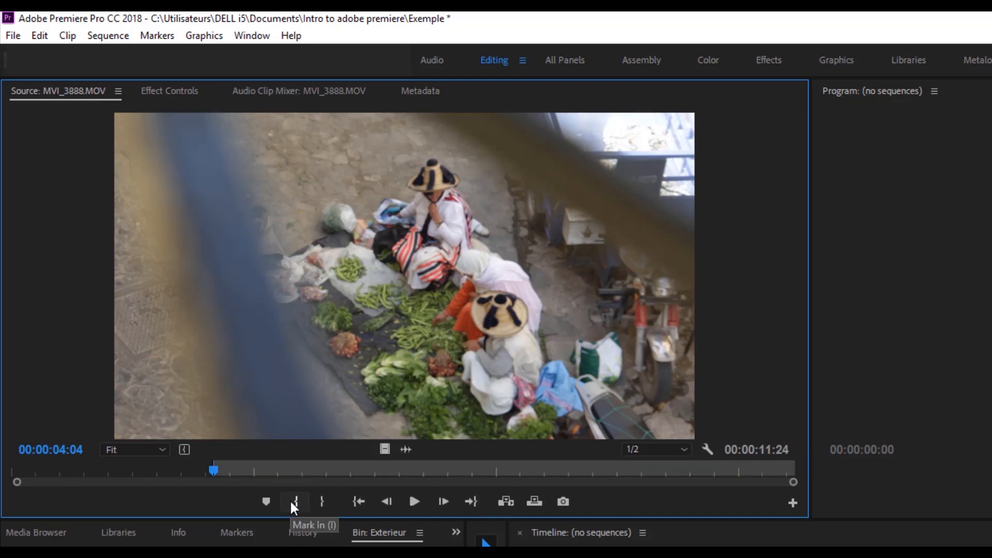
{"action": "key", "text": "space"}
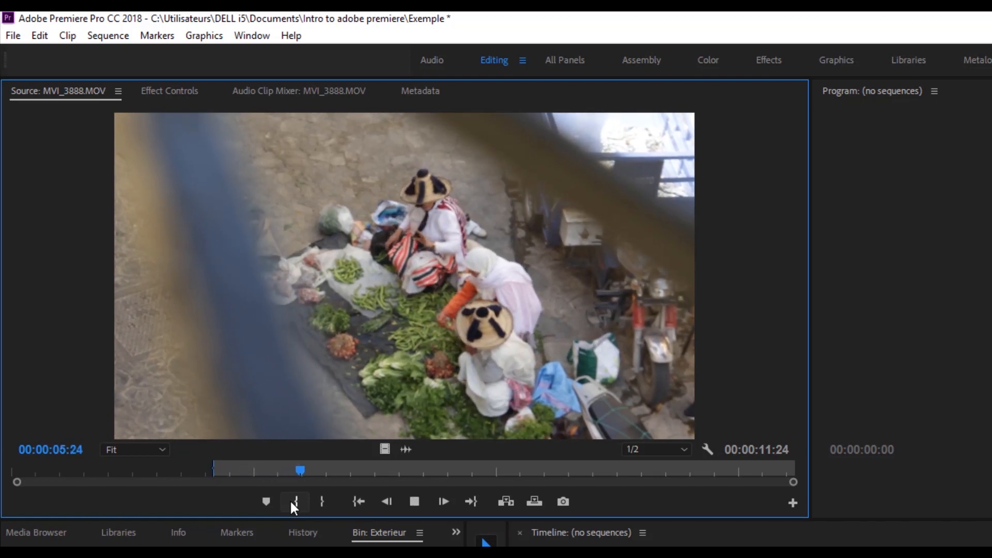
{"action": "key", "text": "space"}
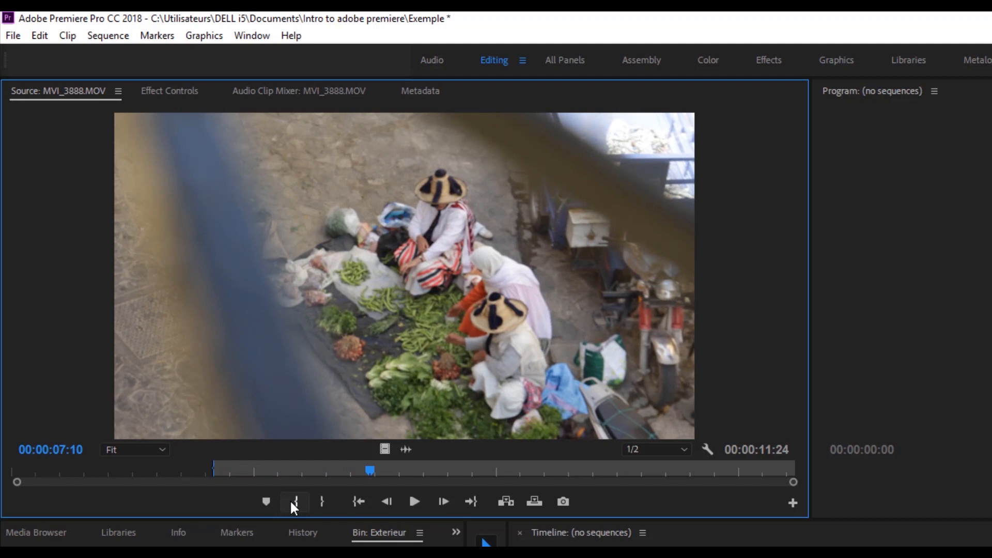
{"action": "left_click", "coordinate": [322, 500]}
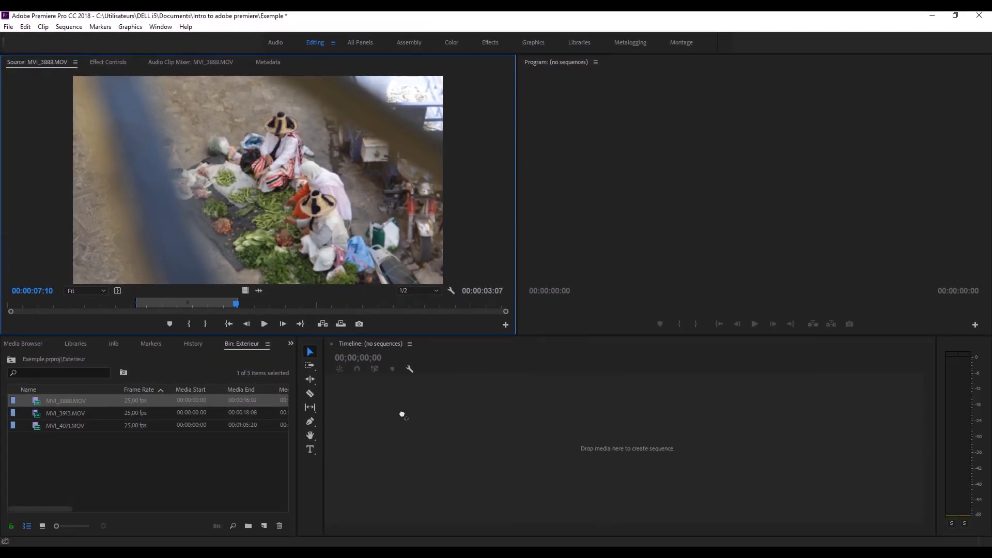
Create a sequence by placing the marked portion of MVI_3888.MOV in the empty timeline, with the playhead at its start.
{"action": "left_click_drag", "start_coordinate": [402, 415], "coordinate": [471, 433]}
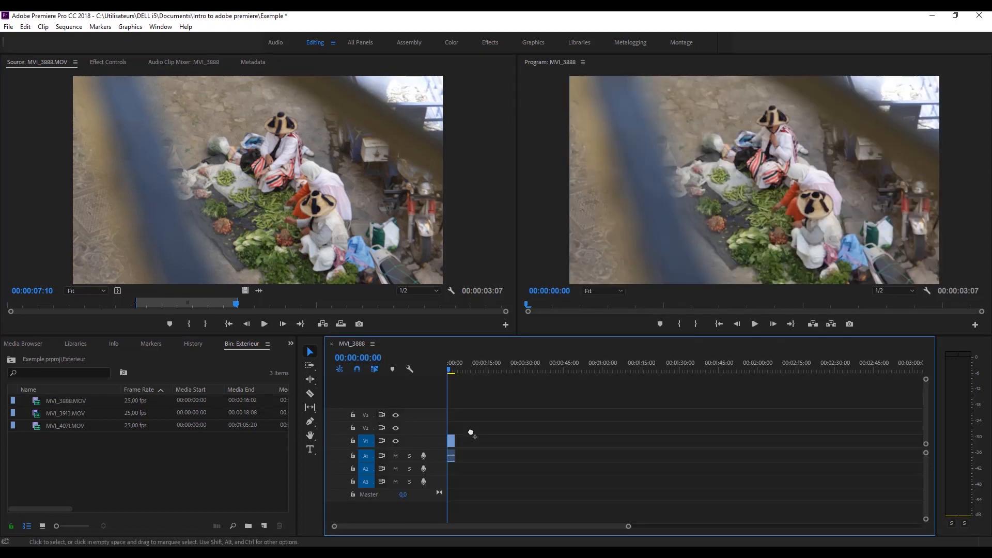
{"action": "left_click_drag", "start_coordinate": [451, 370], "coordinate": [447, 370]}
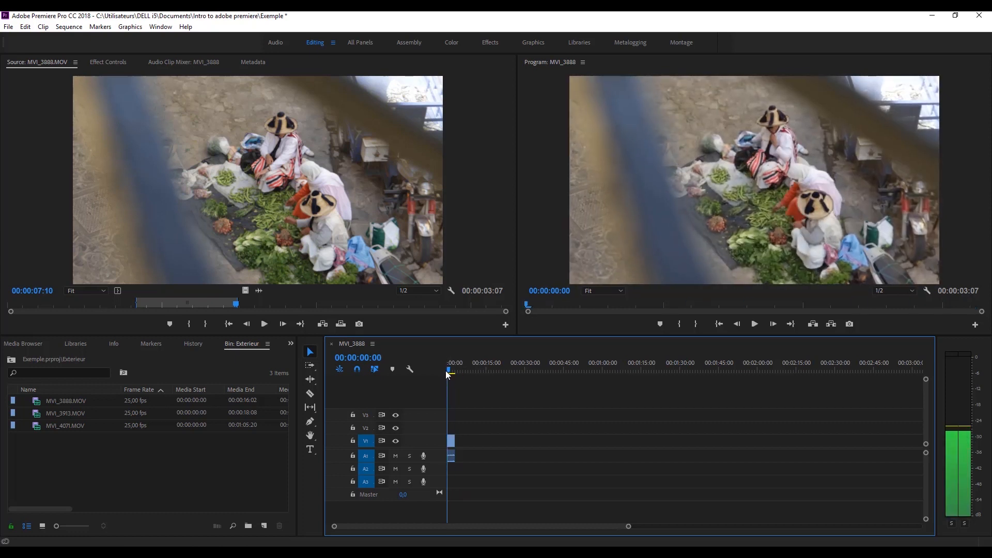
Zoom in on the timeline and increase the video and audio track heights to show the clip's thumbnail and waveform.
{"action": "left_click_drag", "start_coordinate": [628, 527], "coordinate": [572, 525]}
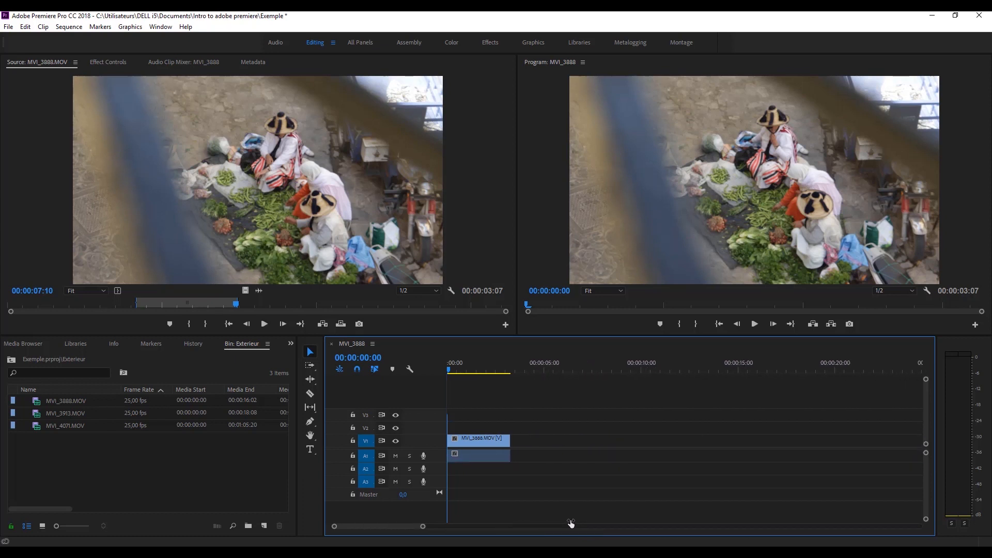
{"action": "mouse_move", "coordinate": [424, 527]}
{"action": "left_mouse_down"}
{"action": "mouse_move", "coordinate": [410, 529]}
{"action": "mouse_move", "coordinate": [422, 530]}
{"action": "left_mouse_up"}
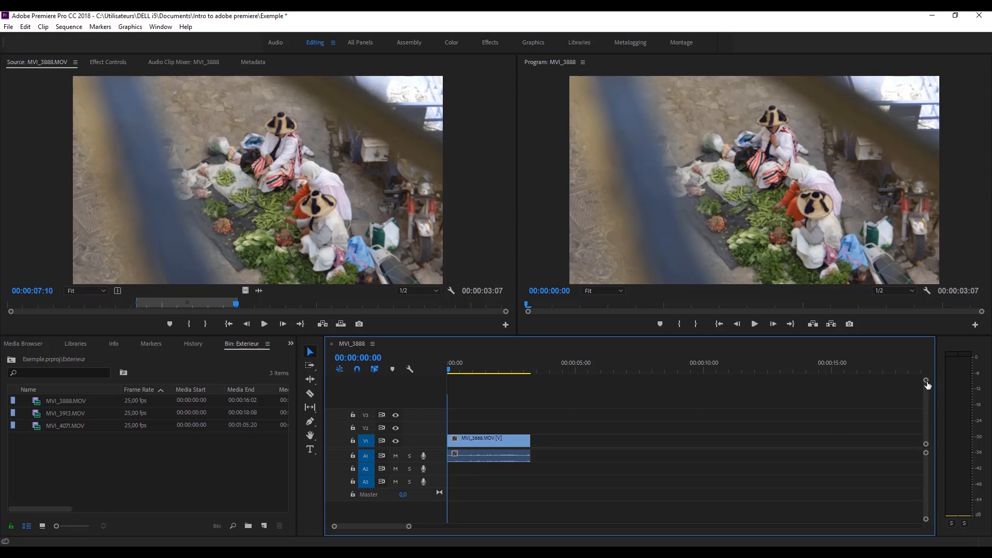
{"action": "left_click_drag", "start_coordinate": [928, 384], "coordinate": [929, 349]}
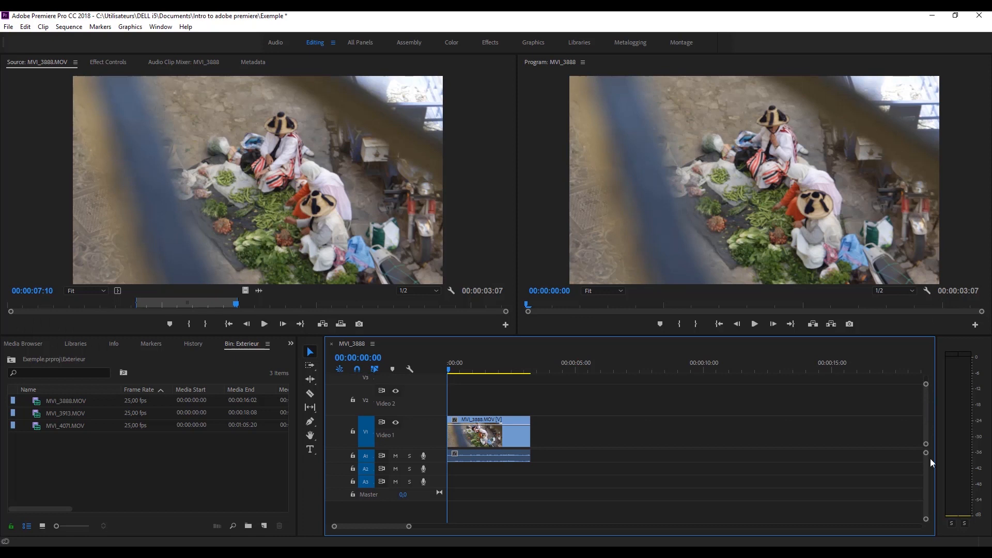
{"action": "left_click_drag", "start_coordinate": [928, 458], "coordinate": [928, 457]}
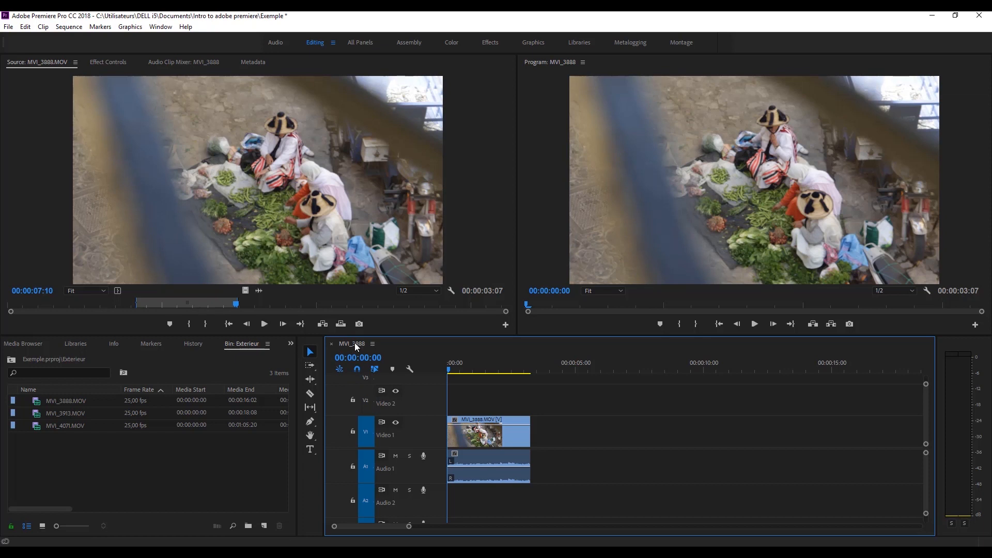
Scrub the playhead back and forth over the first clip in the timeline to preview its frames.
{"action": "left_click_drag", "start_coordinate": [450, 370], "coordinate": [485, 388]}
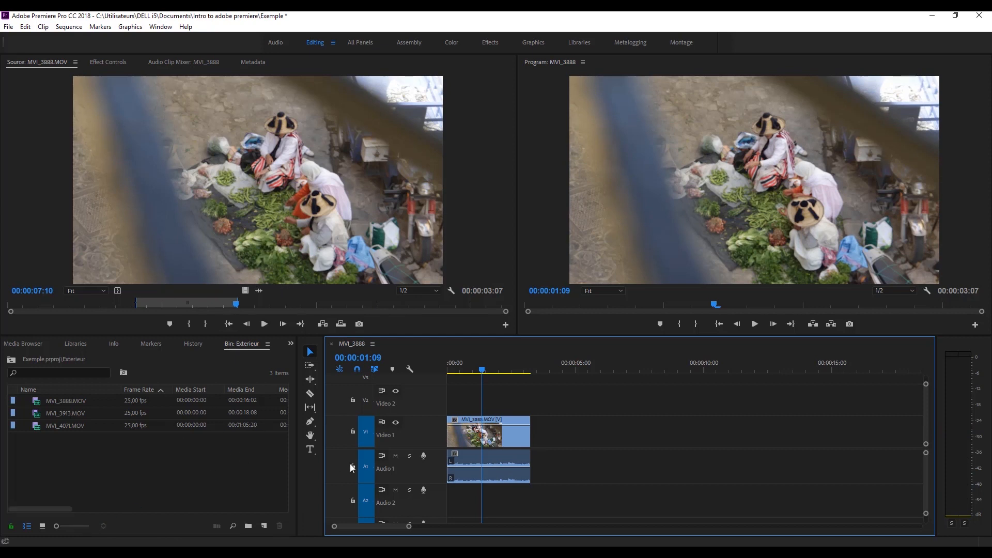
{"action": "left_click_drag", "start_coordinate": [482, 370], "coordinate": [501, 382]}
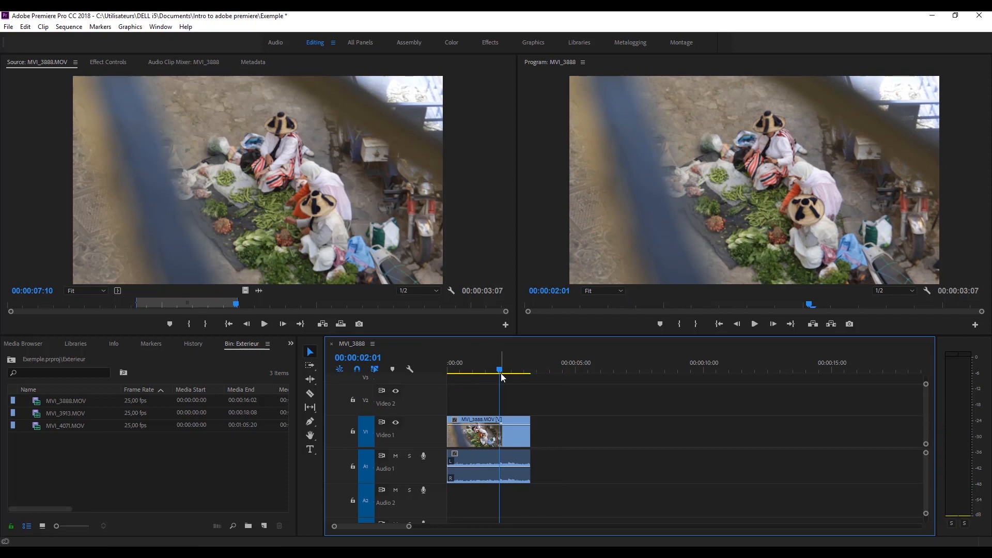
{"action": "left_click_drag", "start_coordinate": [500, 372], "coordinate": [466, 372]}
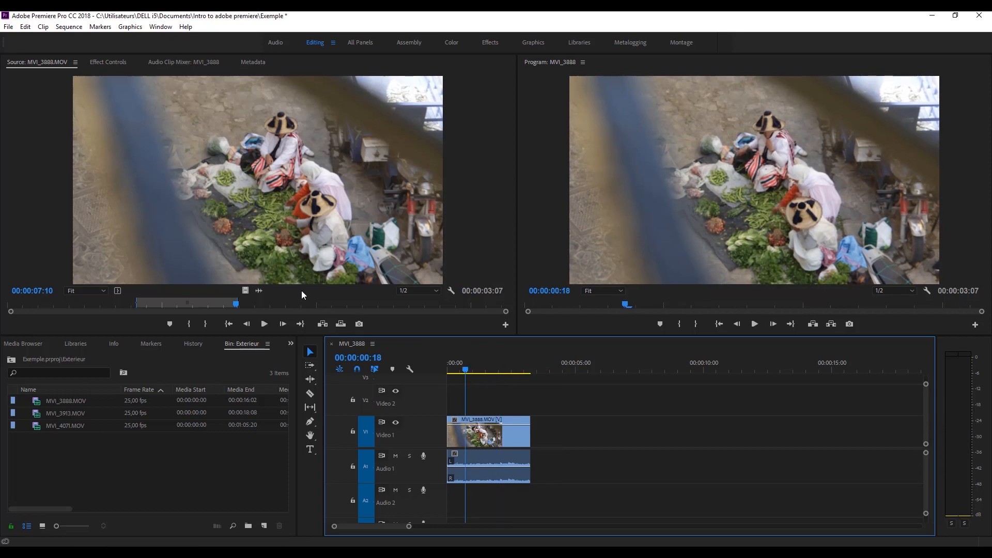
Mark MVI_3888.MOV from 00:00:13:23 to 00:00:14:17 and place that portion directly after the first clip in the timeline.
{"action": "left_click_drag", "start_coordinate": [287, 301], "coordinate": [439, 315]}
{"action": "key", "text": "i"}
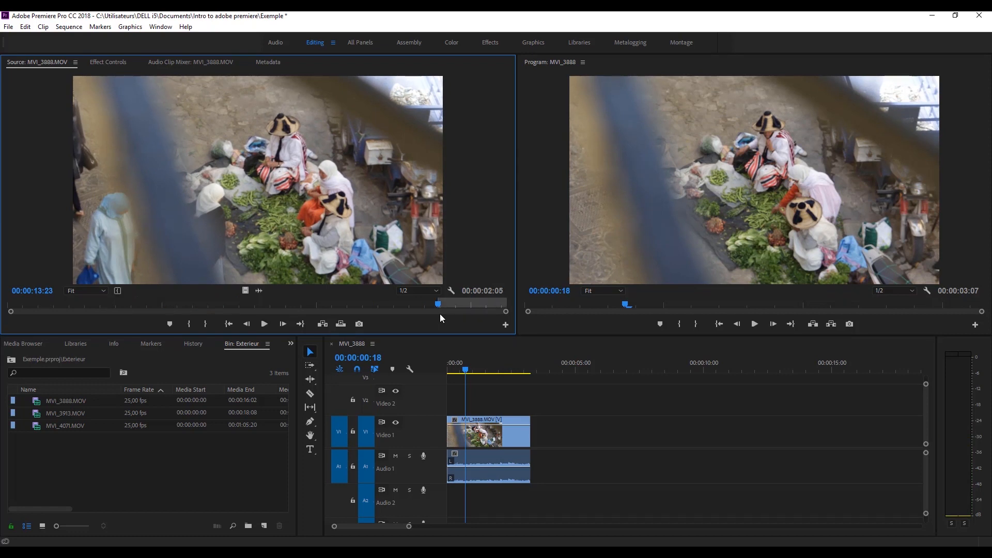
{"action": "left_click", "coordinate": [462, 305]}
{"action": "key", "text": "o"}
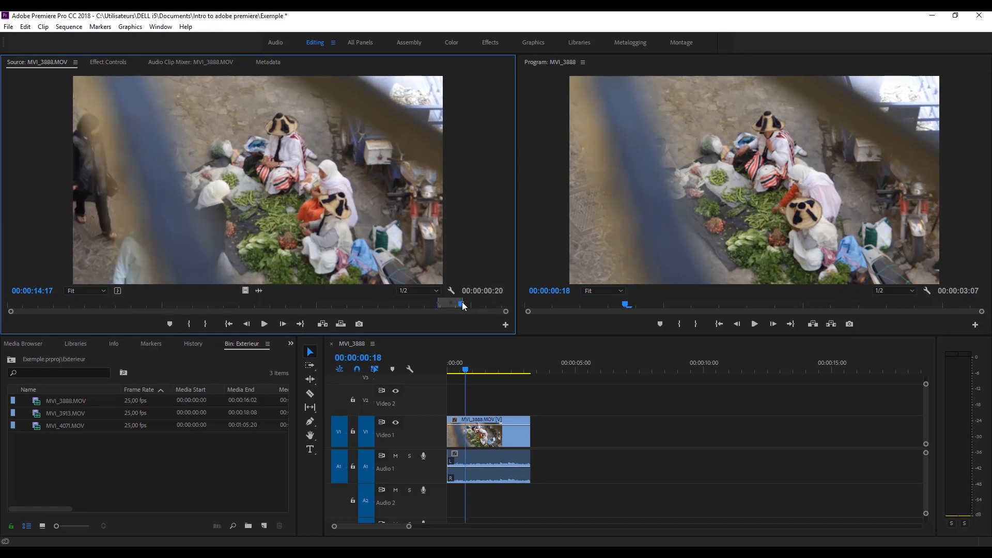
{"action": "left_click_drag", "start_coordinate": [298, 213], "coordinate": [538, 442]}
Scrub through the two-clip sequence to preview it, ending with the playhead at 00:00:01:05.
{"action": "left_click_drag", "start_coordinate": [528, 372], "coordinate": [488, 373]}
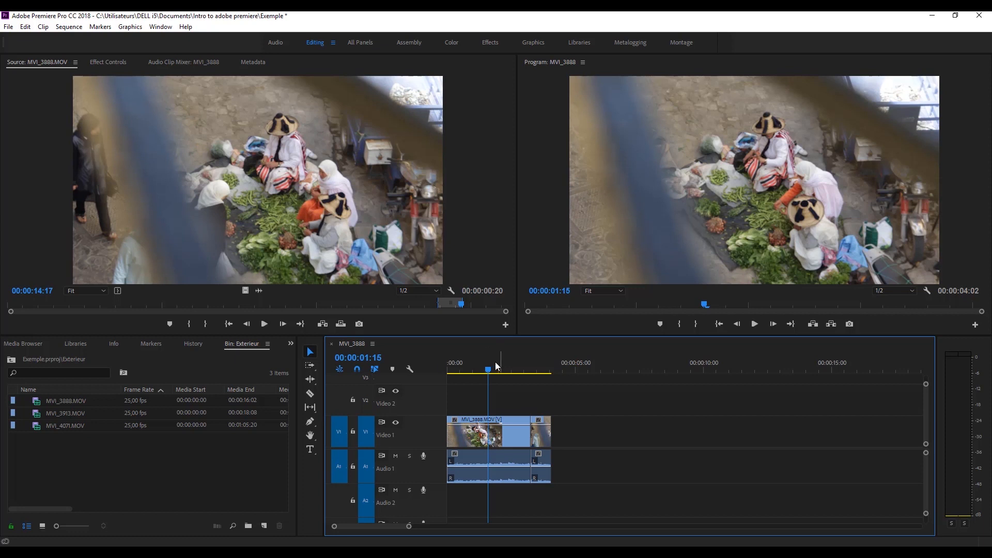
{"action": "left_click", "coordinate": [516, 371]}
{"action": "left_click_drag", "start_coordinate": [524, 375], "coordinate": [479, 371]}
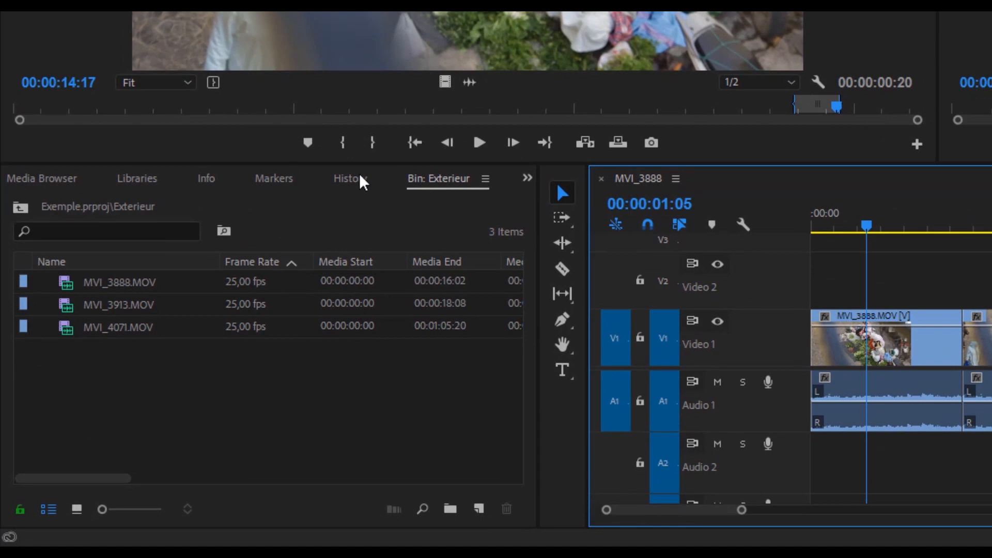
Open the Effects library, search it for "transit", look through the matching transitions and clear the search.
{"action": "left_click", "coordinate": [528, 178]}
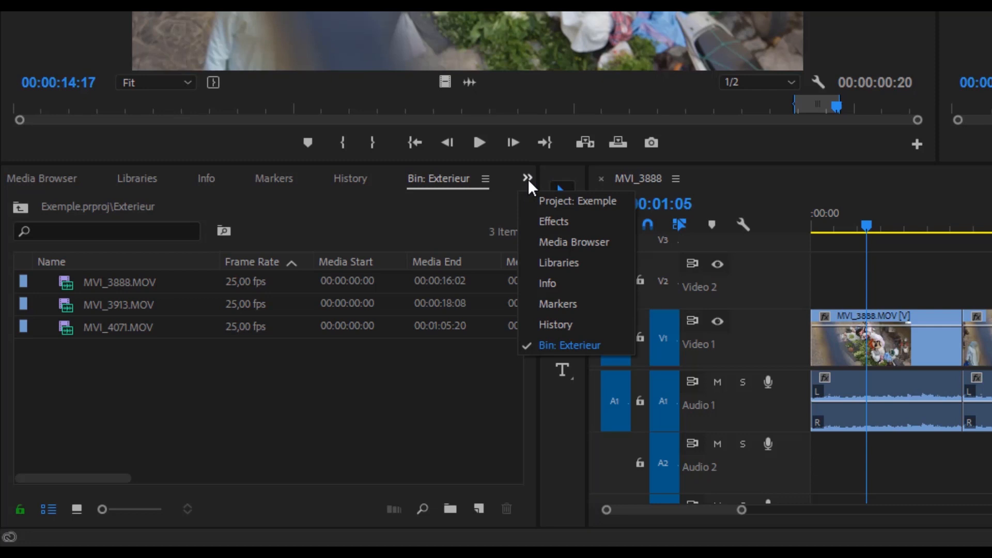
{"action": "left_click", "coordinate": [551, 222]}
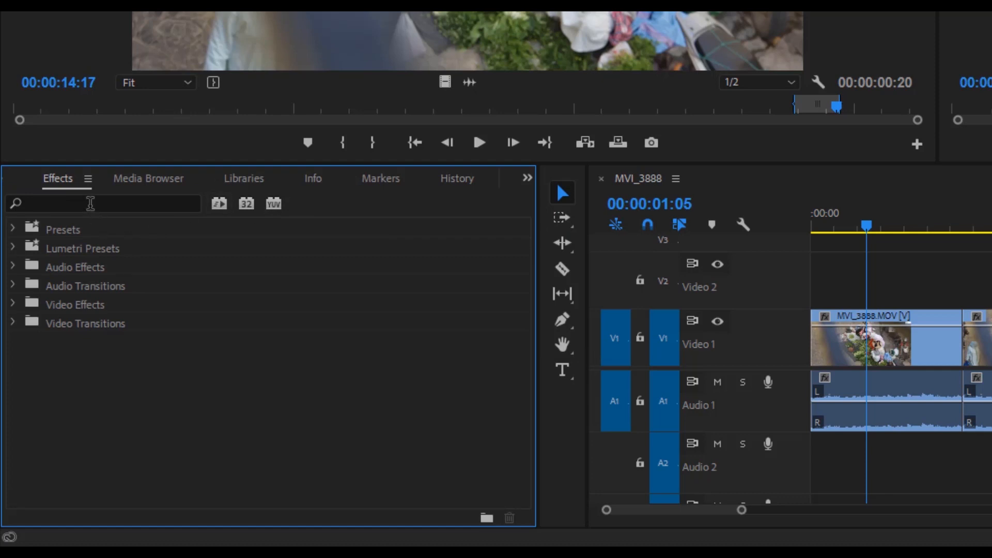
{"action": "left_click", "coordinate": [91, 203]}
{"action": "type", "text": "transiton"}
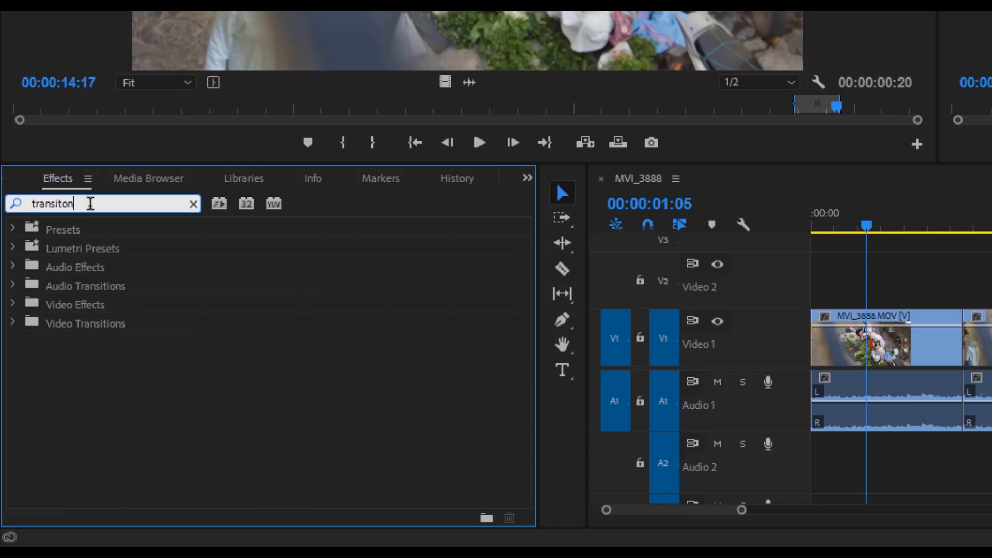
{"action": "key", "text": "BackSpace"}
{"action": "key", "text": "BackSpace"}
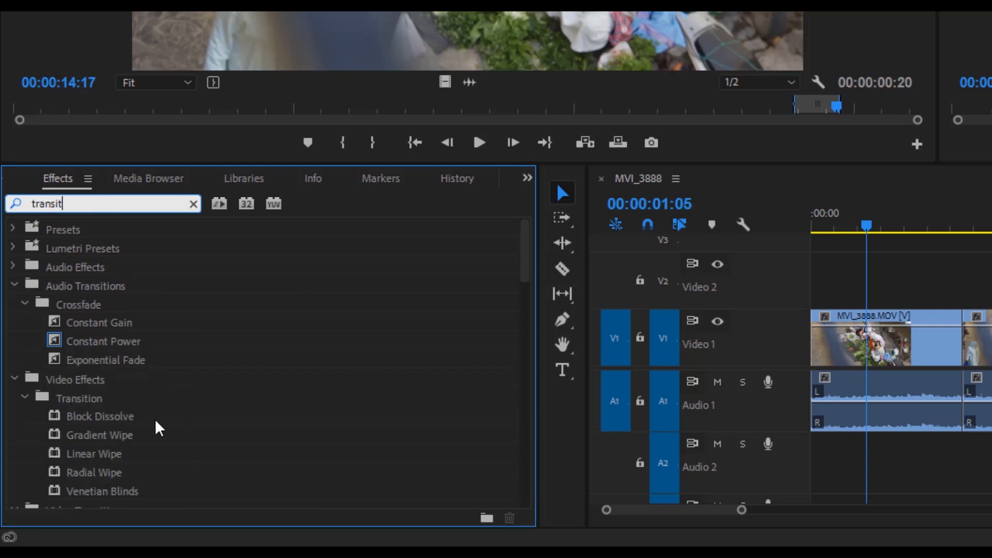
{"action": "scroll", "coordinate": [157, 428], "scroll_direction": "down", "scroll_amount": 1}
{"action": "scroll", "coordinate": [157, 428], "scroll_direction": "down", "scroll_amount": 15}
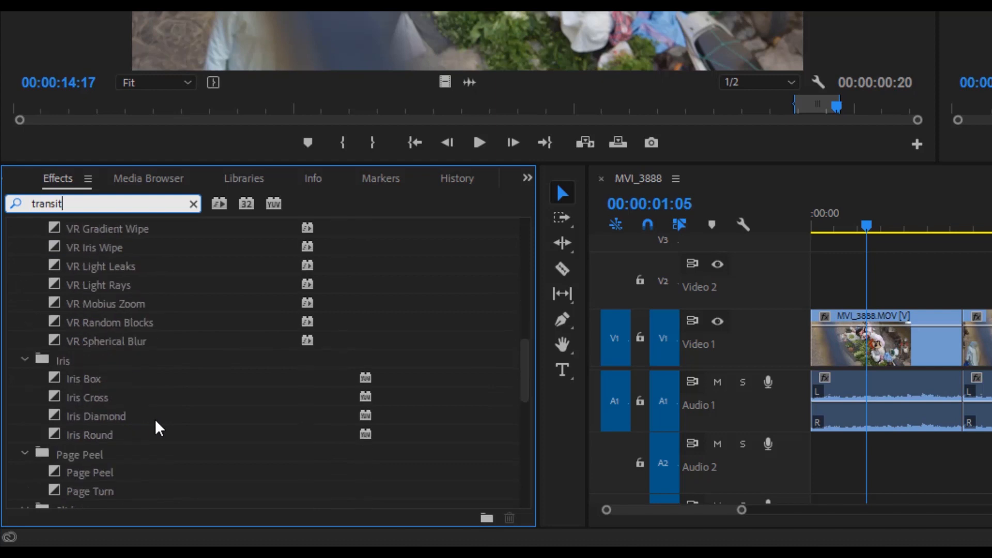
{"action": "scroll", "coordinate": [157, 428], "scroll_direction": "up", "scroll_amount": 15}
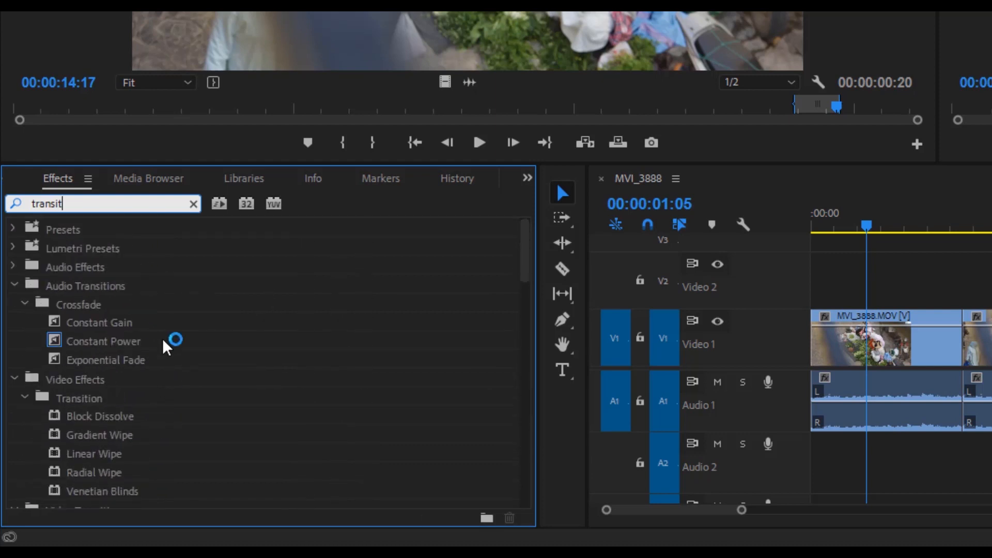
{"action": "left_click", "coordinate": [193, 204]}
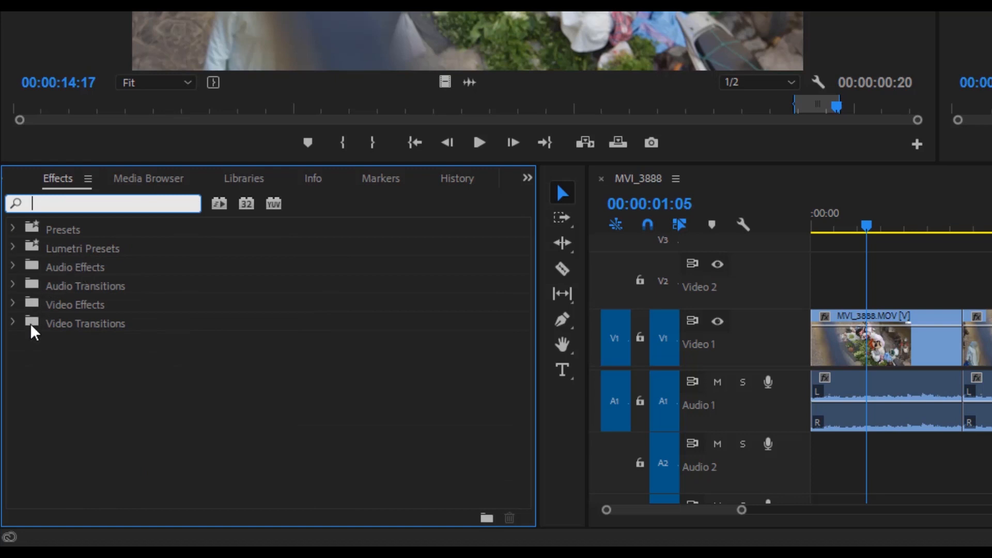
Apply the Camera Blur effect from Video Effects, Blur & Sharpen, to the first clip and scrub over it to preview the blur.
{"action": "left_click", "coordinate": [30, 304]}
{"action": "scroll", "coordinate": [115, 300], "scroll_direction": "down", "scroll_amount": 1}
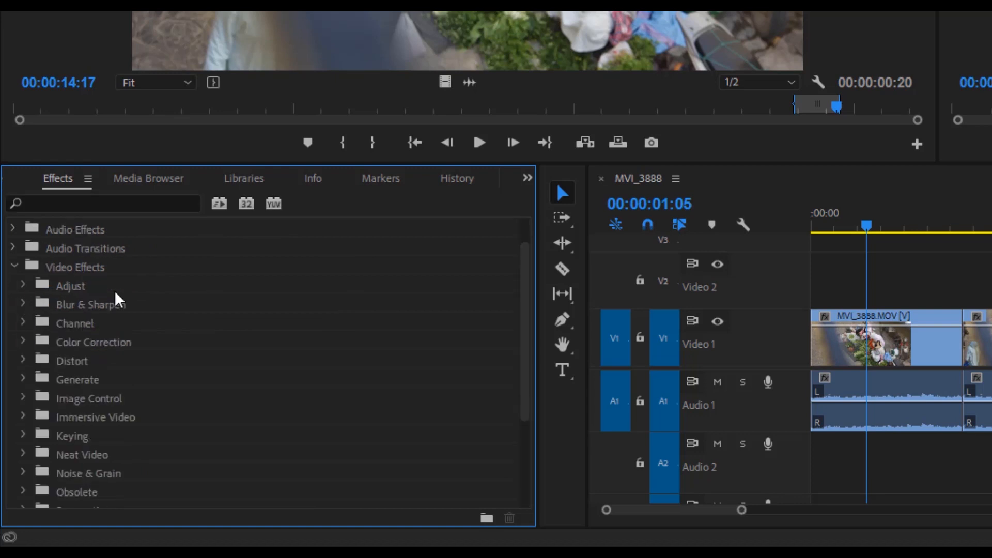
{"action": "left_click", "coordinate": [24, 305]}
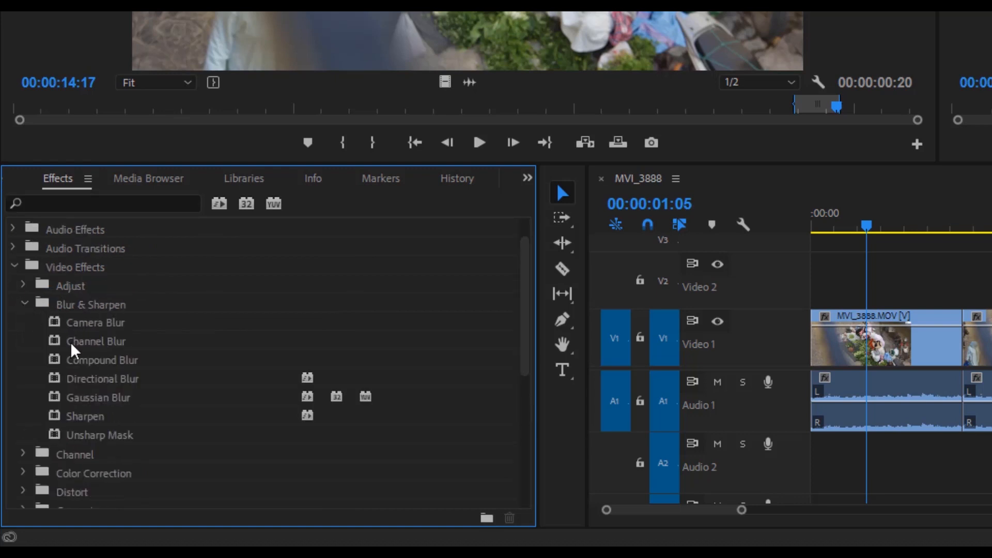
{"action": "left_click_drag", "start_coordinate": [59, 329], "coordinate": [889, 350]}
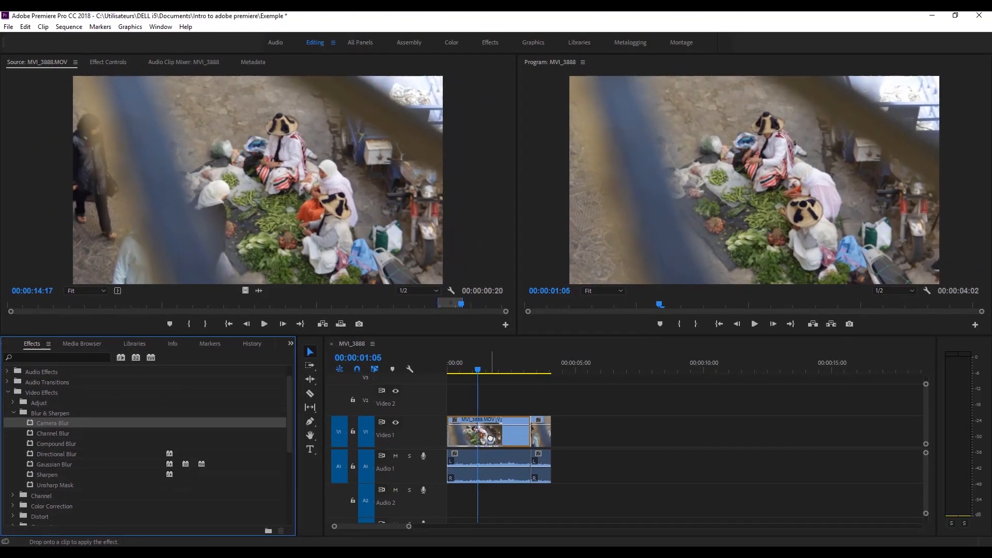
{"action": "left_click_drag", "start_coordinate": [491, 439], "coordinate": [491, 439]}
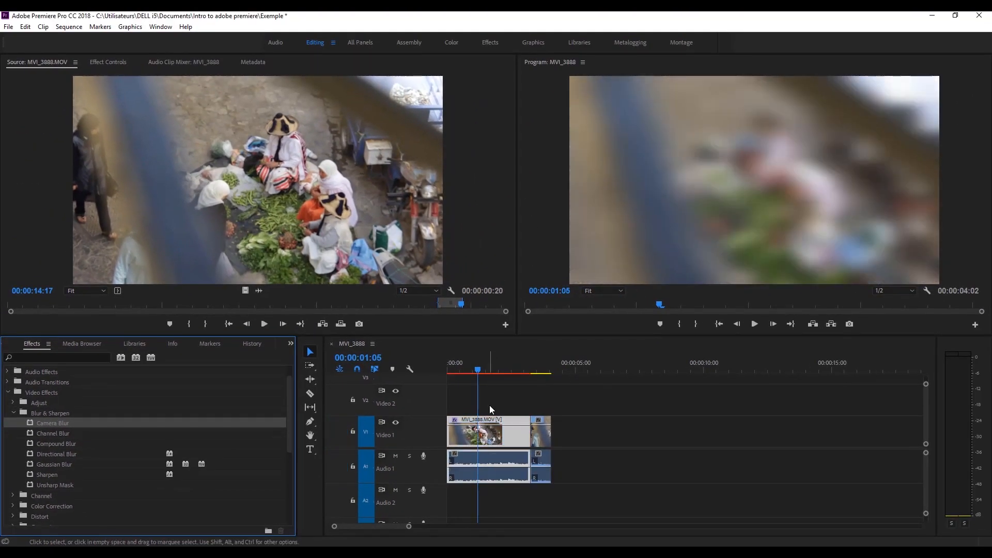
{"action": "mouse_move", "coordinate": [476, 373]}
{"action": "left_mouse_down"}
{"action": "mouse_move", "coordinate": [504, 376]}
{"action": "mouse_move", "coordinate": [493, 377]}
{"action": "left_mouse_up"}
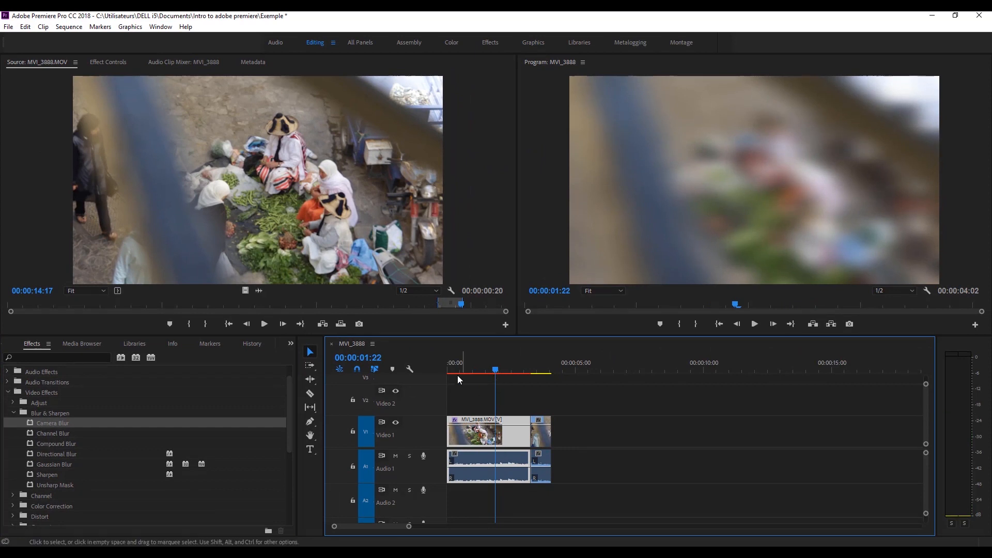
Open the first clip's effect controls and set Camera Blur's Percent Blur to 0.
{"action": "double_click", "coordinate": [487, 438]}
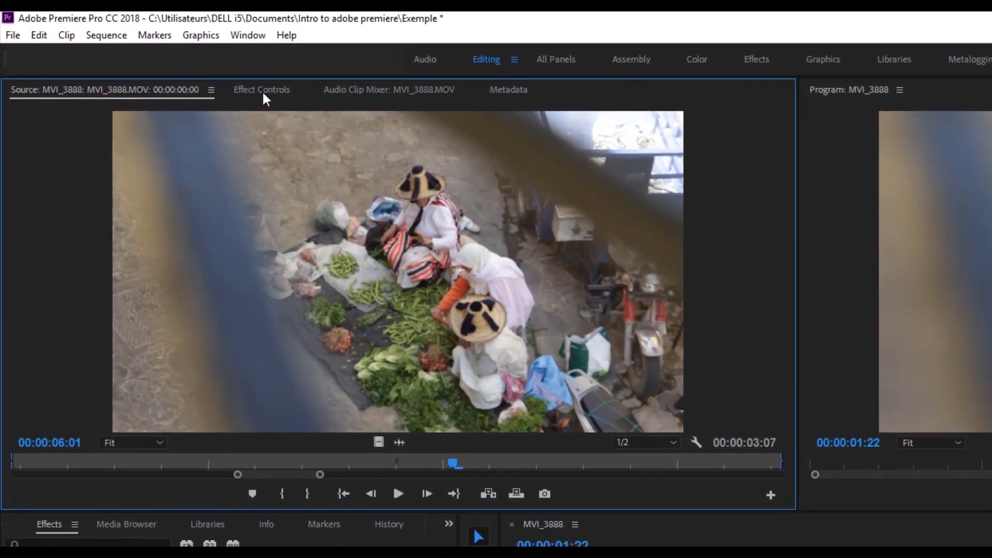
{"action": "left_click", "coordinate": [169, 61]}
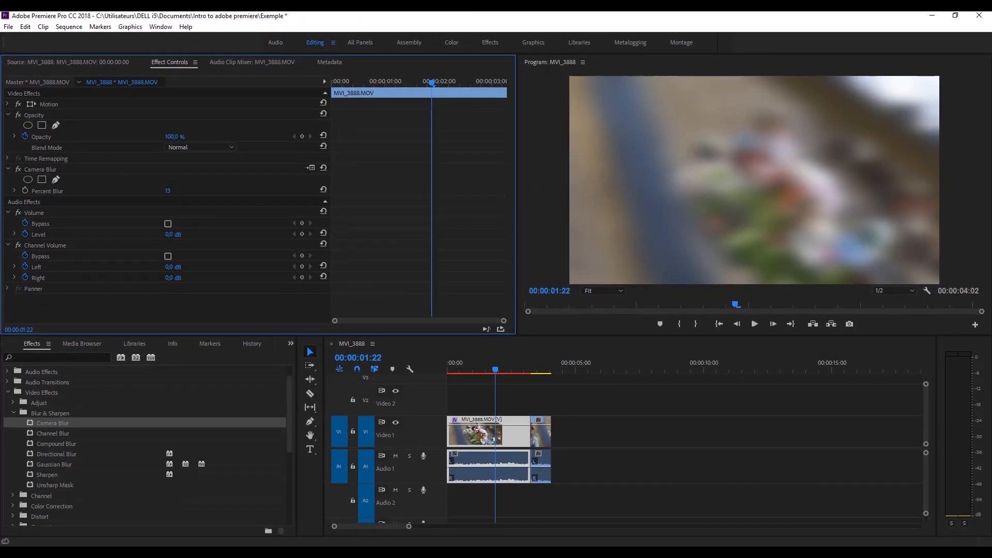
{"action": "mouse_move", "coordinate": [167, 190]}
{"action": "left_mouse_down"}
{"action": "mouse_move", "coordinate": [176, 191]}
{"action": "mouse_move", "coordinate": [166, 190]}
{"action": "left_mouse_up"}
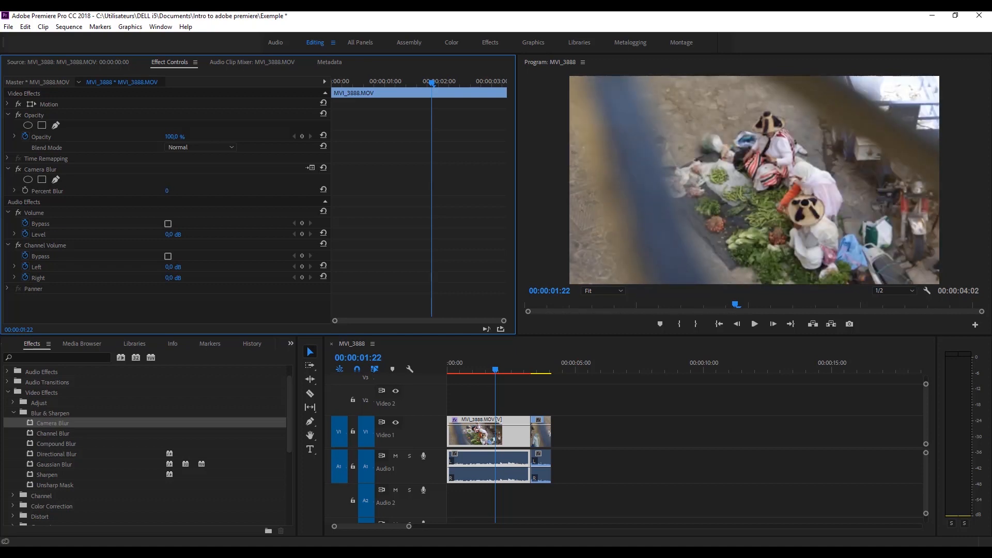
Animate Camera Blur with keyframes, from Percent Blur 33 at the clip's start to 0 just past the one-second mark.
{"action": "left_click_drag", "start_coordinate": [366, 81], "coordinate": [324, 83]}
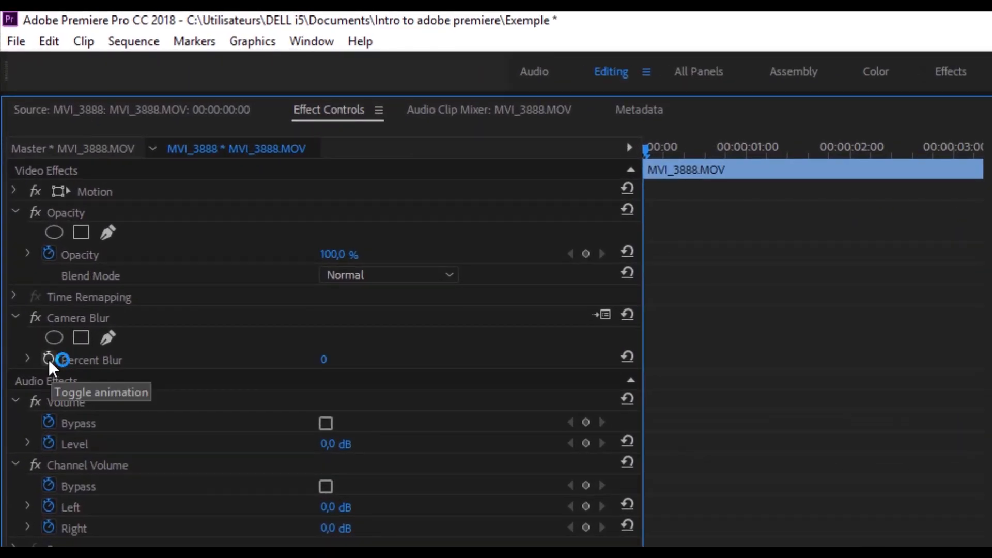
{"action": "left_click", "coordinate": [49, 360]}
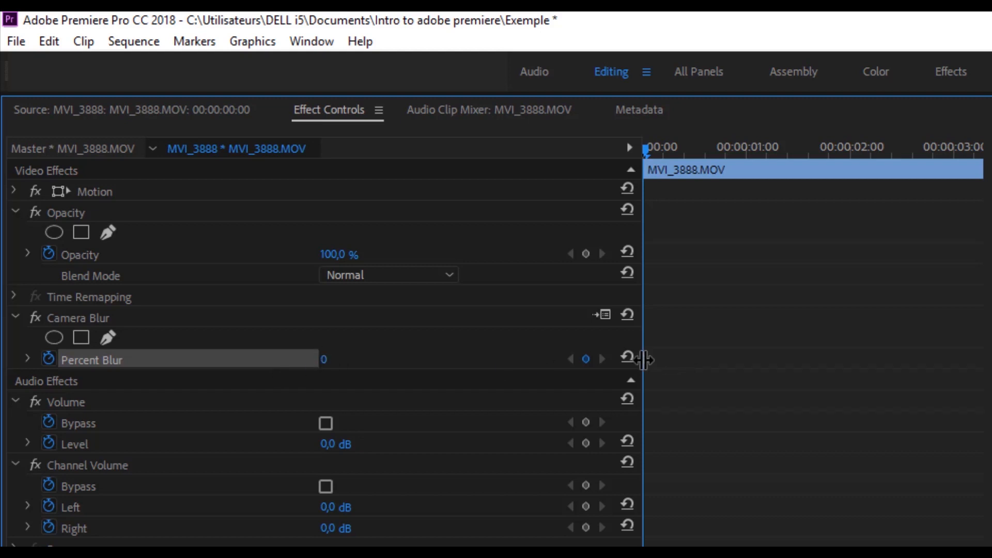
{"action": "left_click", "coordinate": [335, 360]}
{"action": "type", "text": "16"}
{"action": "key", "text": "Return"}
{"action": "left_click_drag", "start_coordinate": [326, 359], "coordinate": [334, 360]}
{"action": "left_click_drag", "start_coordinate": [648, 147], "coordinate": [768, 158]}
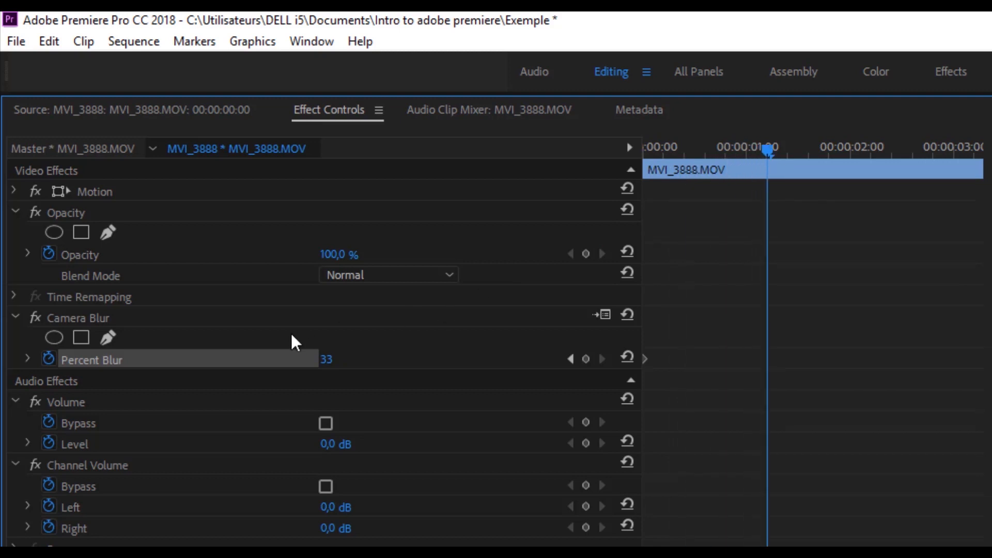
{"action": "left_click", "coordinate": [586, 358]}
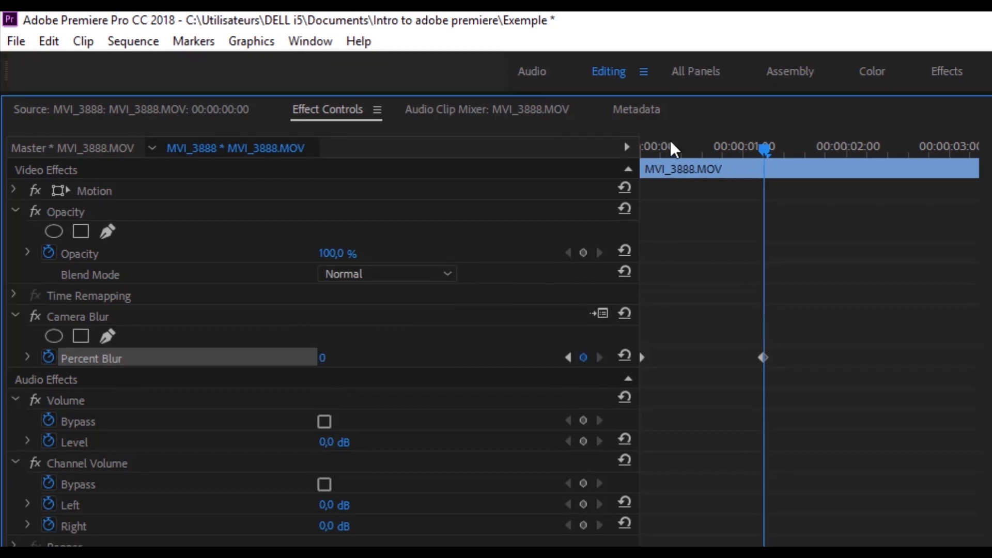
Play the sequence twice from its start to check the Camera Blur animation.
{"action": "left_click_drag", "start_coordinate": [669, 149], "coordinate": [619, 149]}
{"action": "key", "text": "space"}
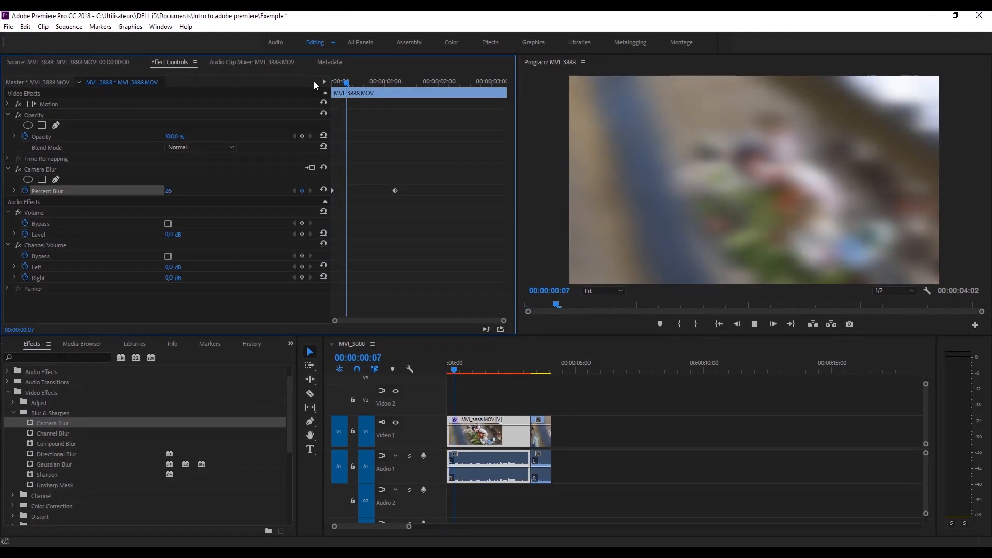
{"action": "key", "text": "space"}
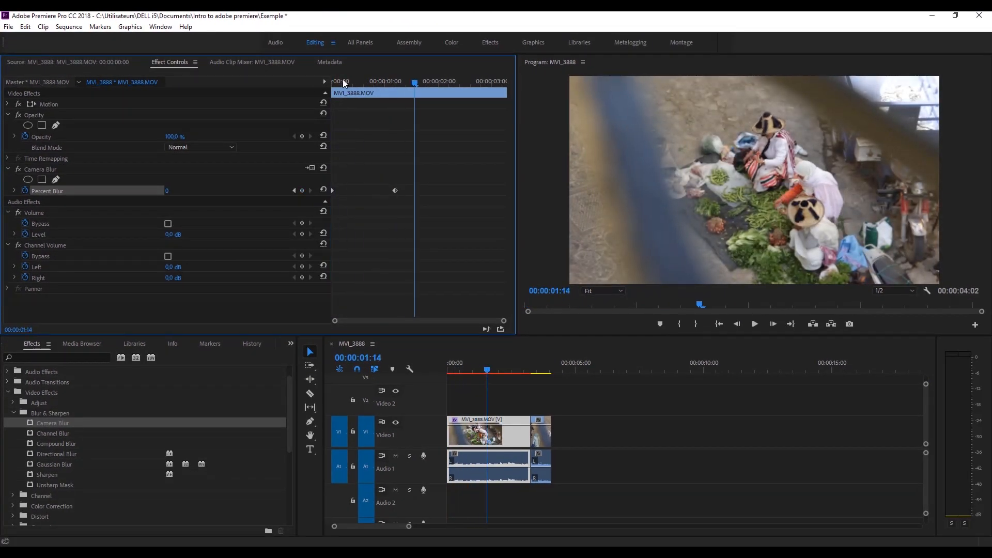
{"action": "key", "text": "Home"}
{"action": "key", "text": "space"}
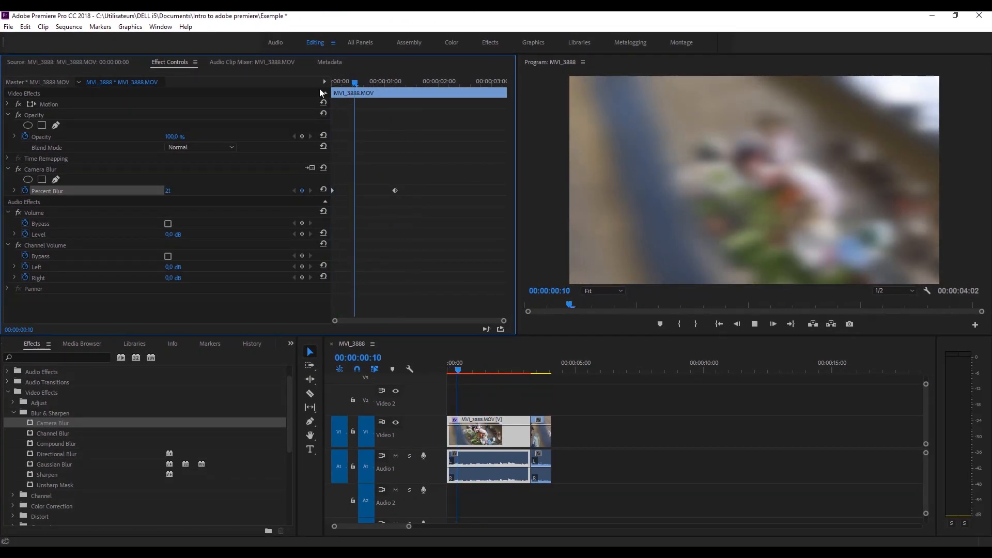
{"action": "key", "text": "space"}
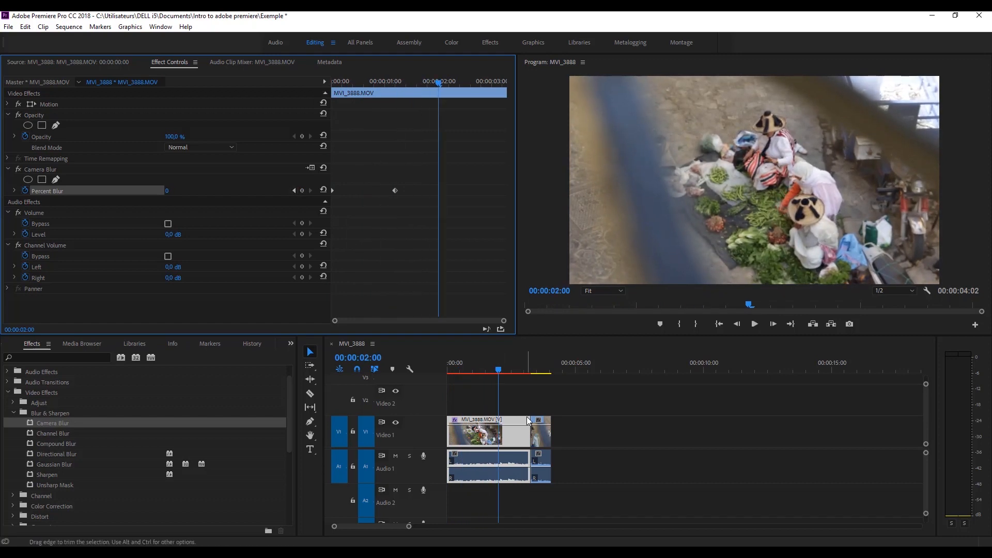
Fade in the first clip by adding two Pen tool opacity keyframes near its start and pulling the first one down.
{"action": "left_click", "coordinate": [13, 412]}
{"action": "left_click", "coordinate": [9, 393]}
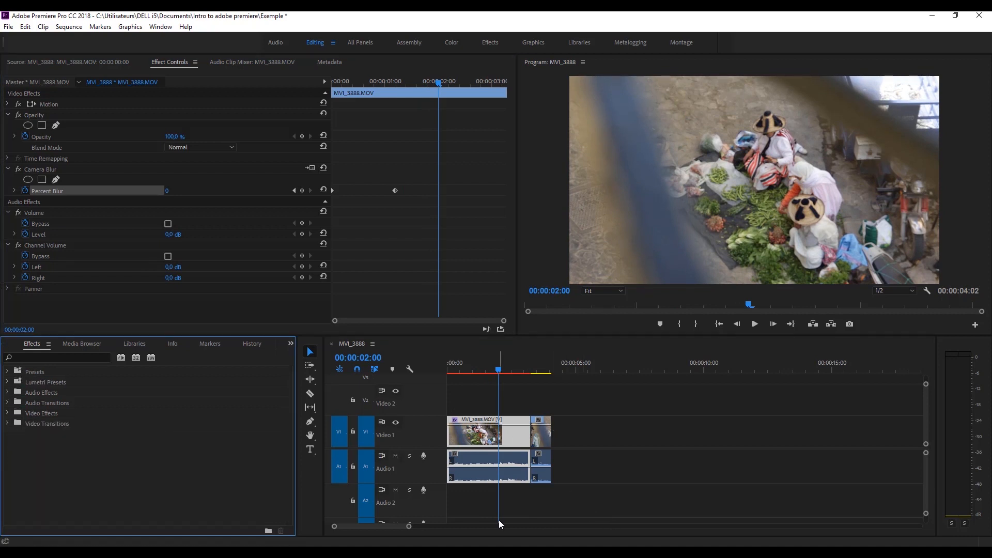
{"action": "left_click_drag", "start_coordinate": [409, 527], "coordinate": [388, 528]}
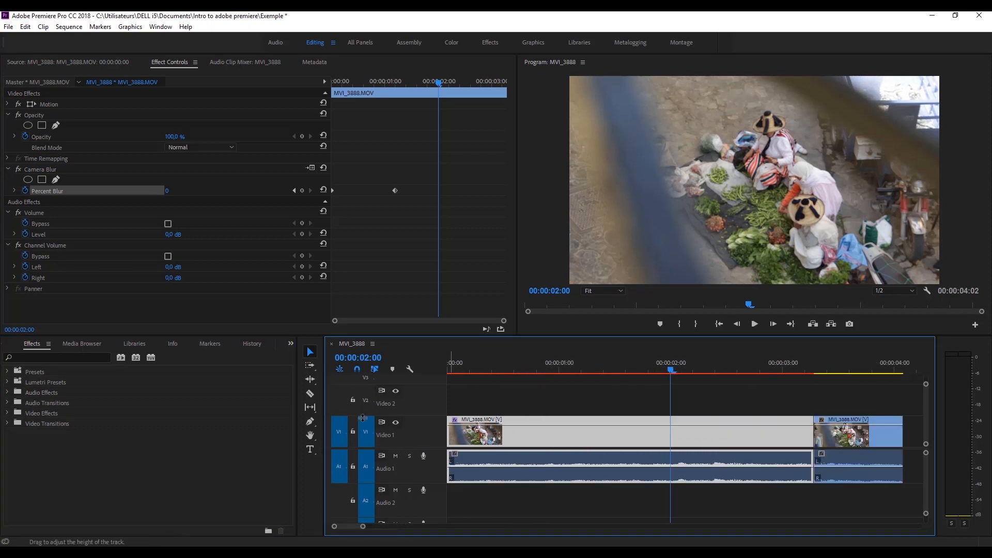
{"action": "left_click", "coordinate": [311, 425]}
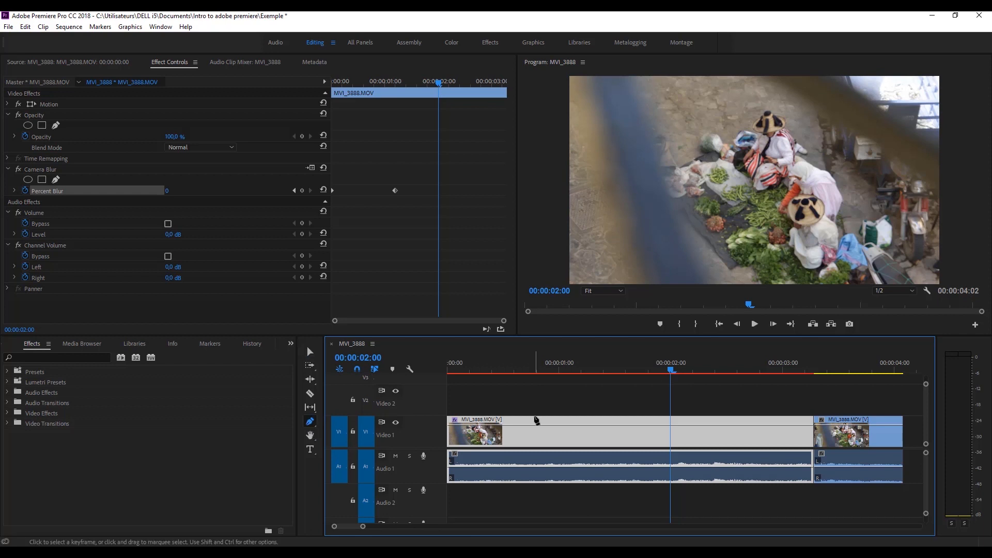
{"action": "left_click", "coordinate": [451, 425]}
{"action": "left_click", "coordinate": [467, 425]}
{"action": "left_click_drag", "start_coordinate": [450, 426], "coordinate": [435, 466]}
Return the playhead to the start of the sequence and play it to check the opacity fade-in.
{"action": "left_click", "coordinate": [450, 373]}
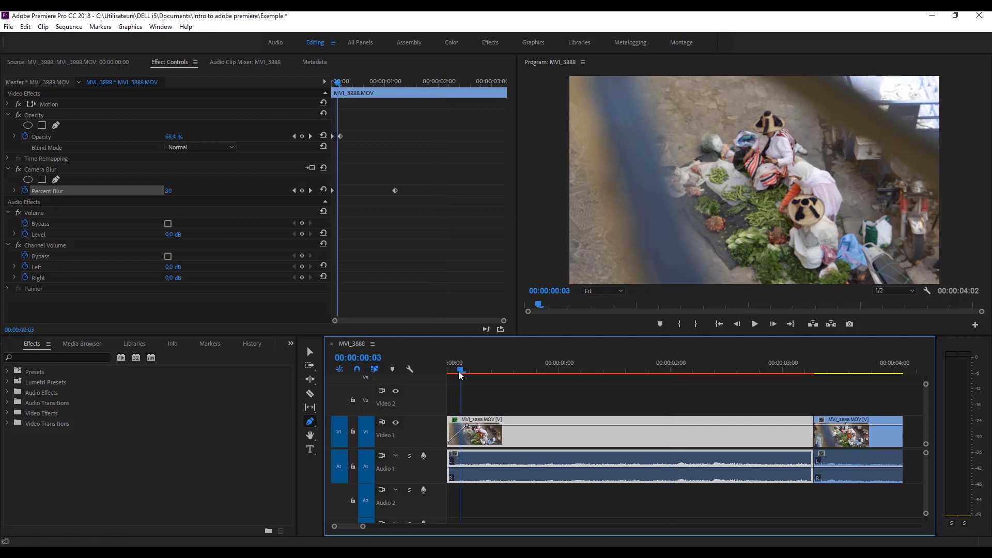
{"action": "left_click_drag", "start_coordinate": [449, 376], "coordinate": [406, 376]}
{"action": "key", "text": "space"}
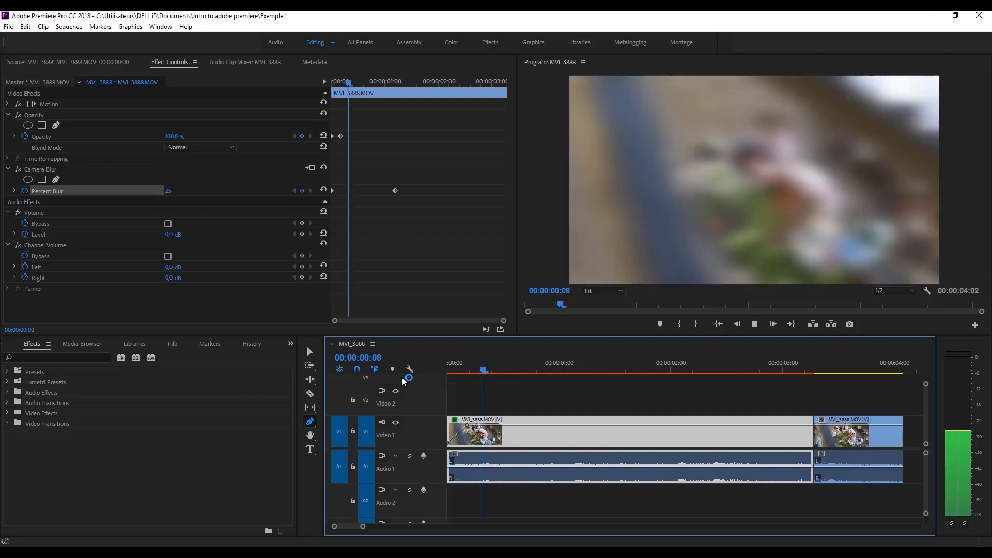
Retime the first clip's opacity fade-in by moving its end keyframe to just before one second and its start keyframe to about a quarter second.
{"action": "key", "text": "space"}
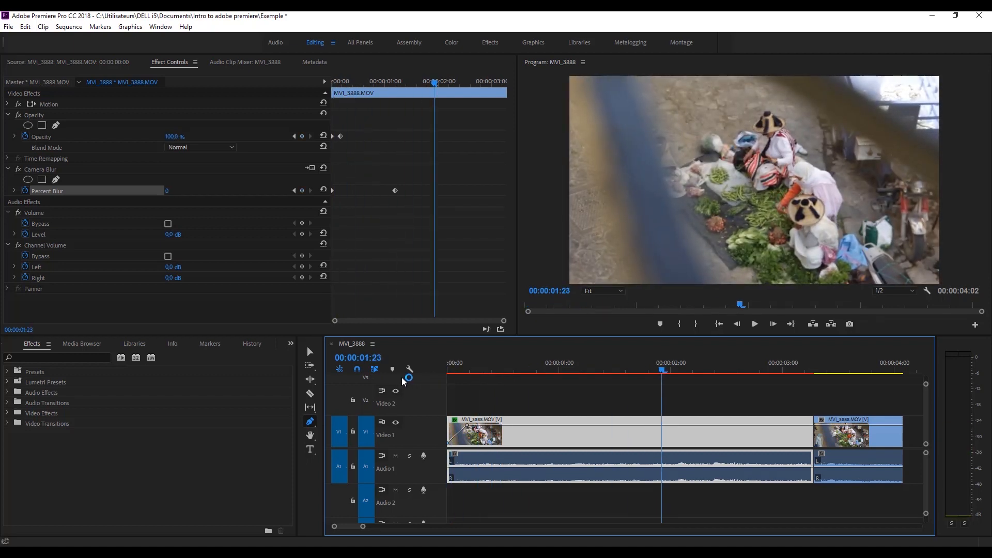
{"action": "left_click_drag", "start_coordinate": [467, 425], "coordinate": [544, 424]}
{"action": "left_click_drag", "start_coordinate": [449, 443], "coordinate": [476, 443]}
Play the sequence from its start to check the retimed opacity fade-in.
{"action": "left_click_drag", "start_coordinate": [467, 370], "coordinate": [426, 376]}
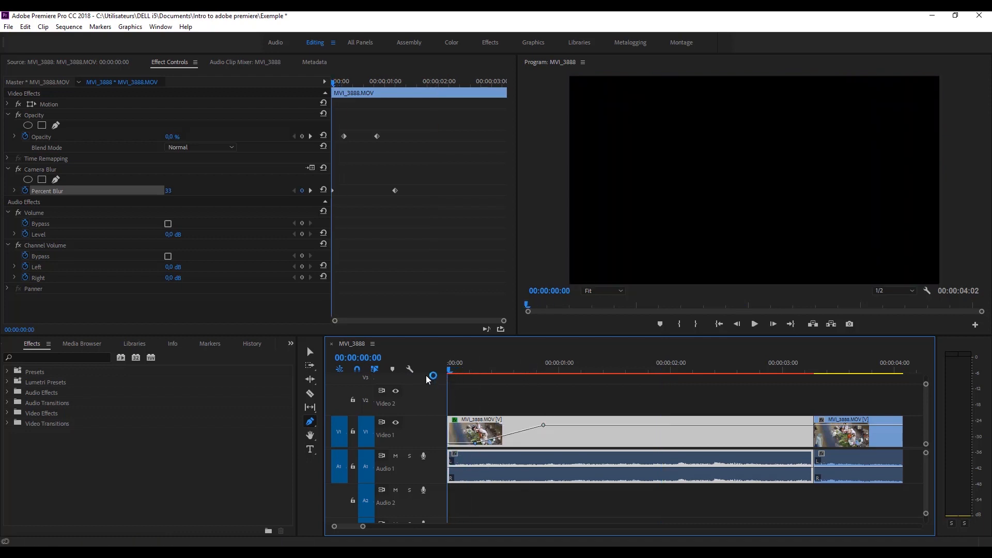
{"action": "key", "text": "space"}
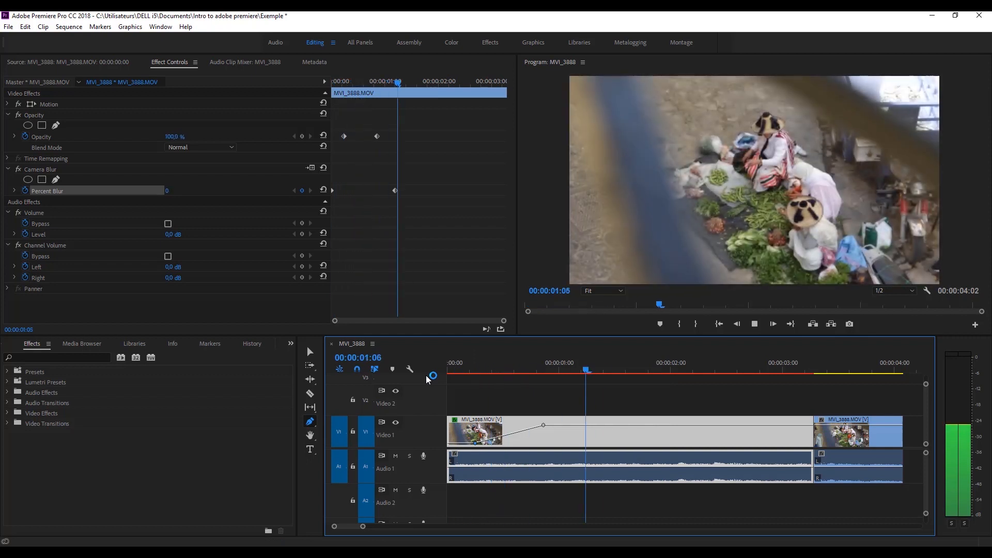
{"action": "key", "text": "space"}
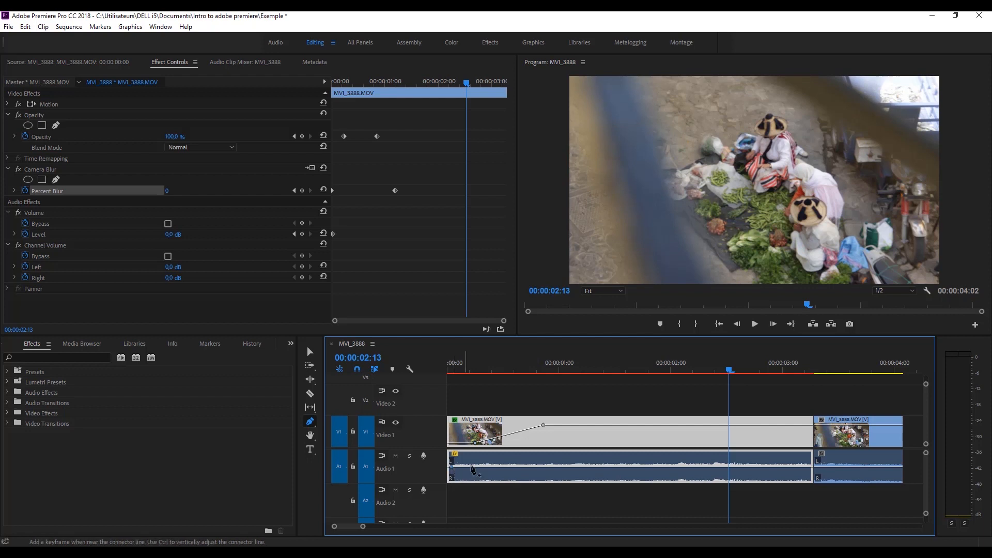
Fade in the first clip's audio with two volume keyframes, the first pulled down at the clip's start and the second at about half a second.
{"action": "left_click", "coordinate": [487, 467]}
{"action": "left_click_drag", "start_coordinate": [487, 467], "coordinate": [512, 467]}
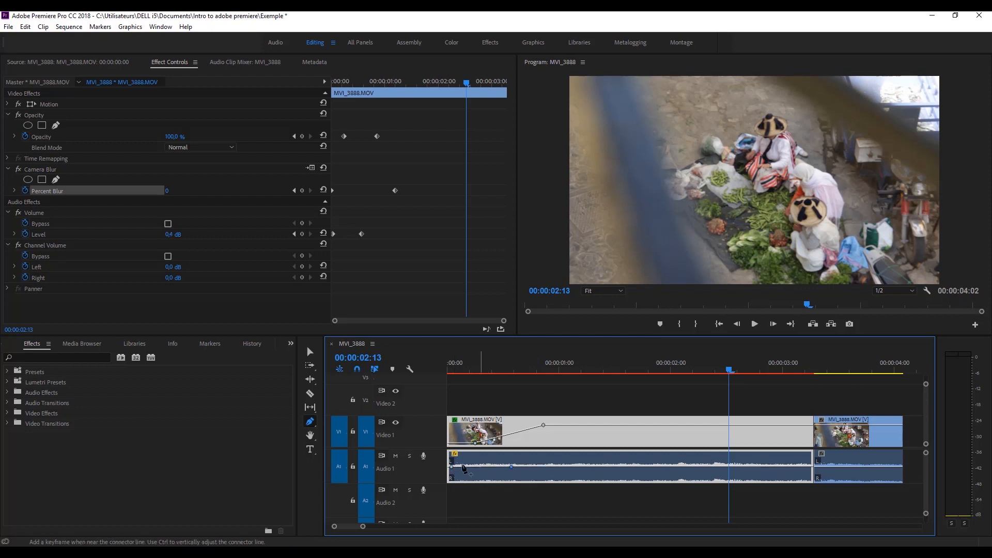
{"action": "left_click_drag", "start_coordinate": [452, 467], "coordinate": [448, 480]}
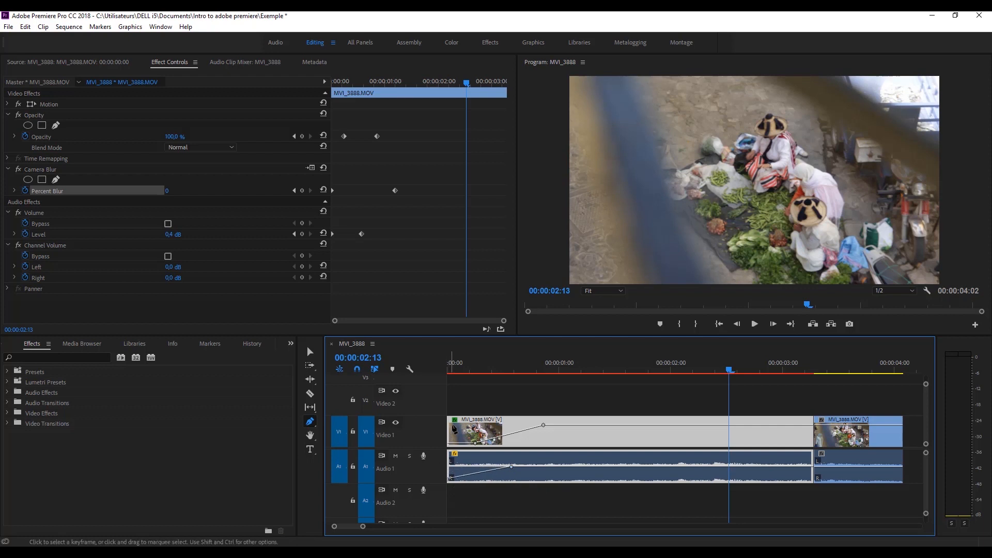
Play the sequence from its start to check the audio fade-in.
{"action": "left_click_drag", "start_coordinate": [456, 371], "coordinate": [430, 376]}
{"action": "key", "text": "space"}
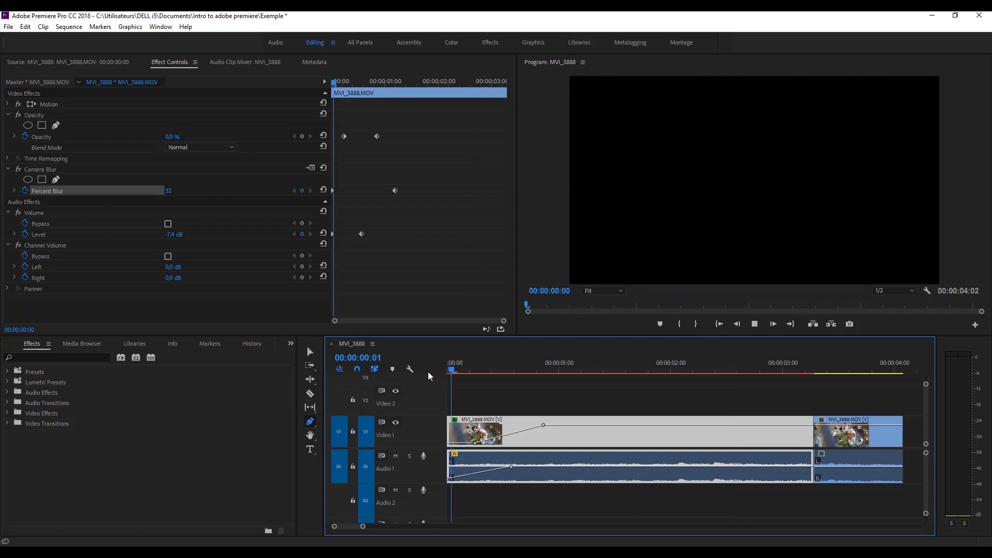
{"action": "key", "text": "space"}
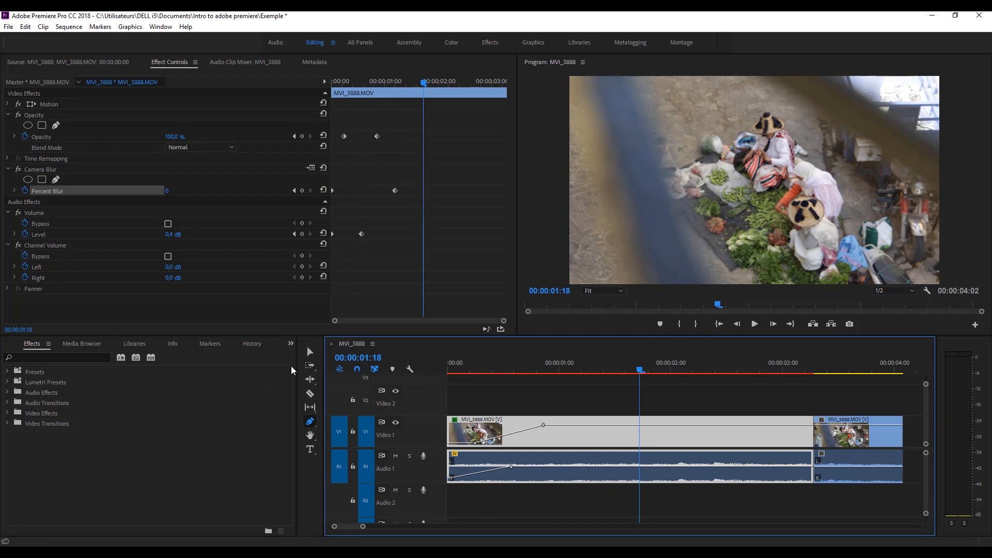
Switch to the Selection tool and bring up the first clip's effect controls to examine its audio effects.
{"action": "left_click", "coordinate": [308, 354]}
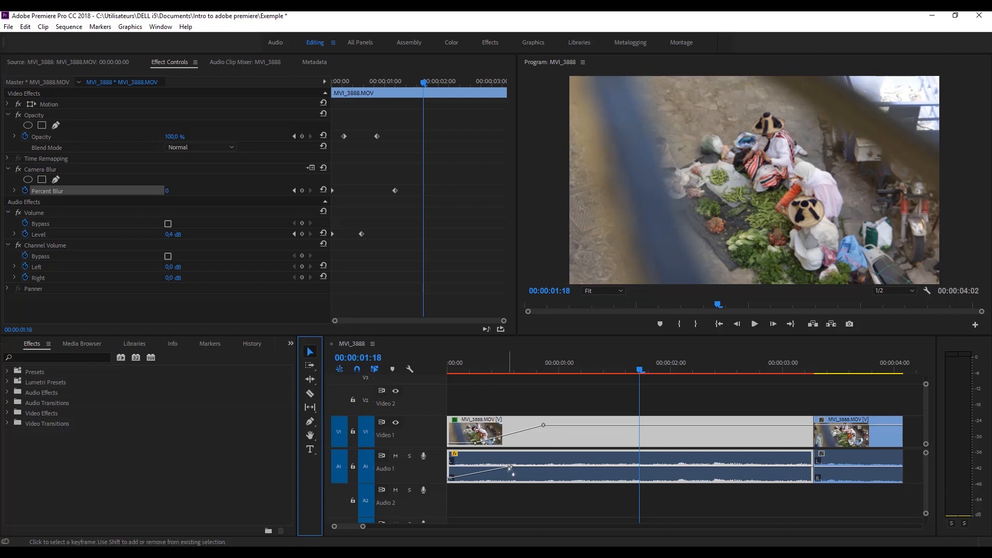
{"action": "double_click", "coordinate": [533, 470]}
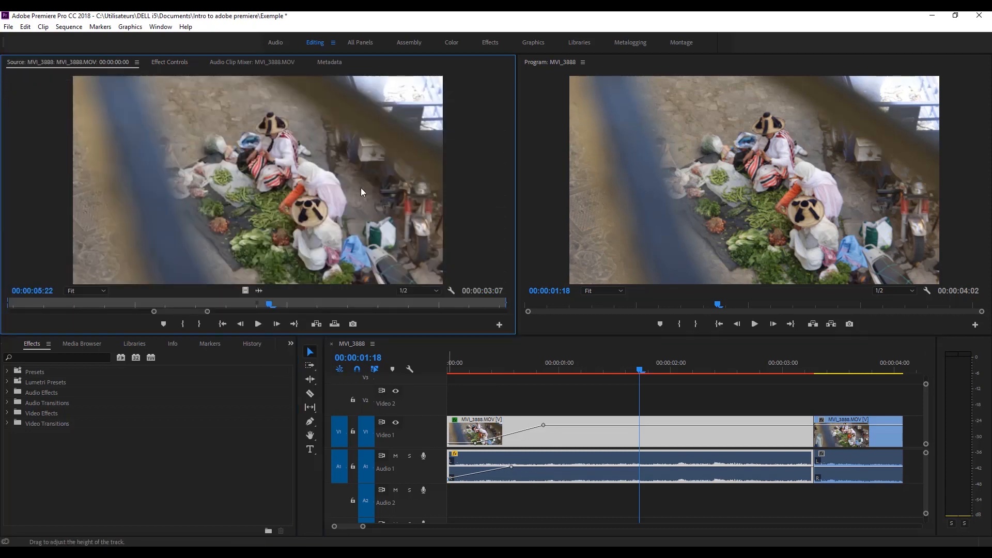
{"action": "left_click", "coordinate": [166, 63]}
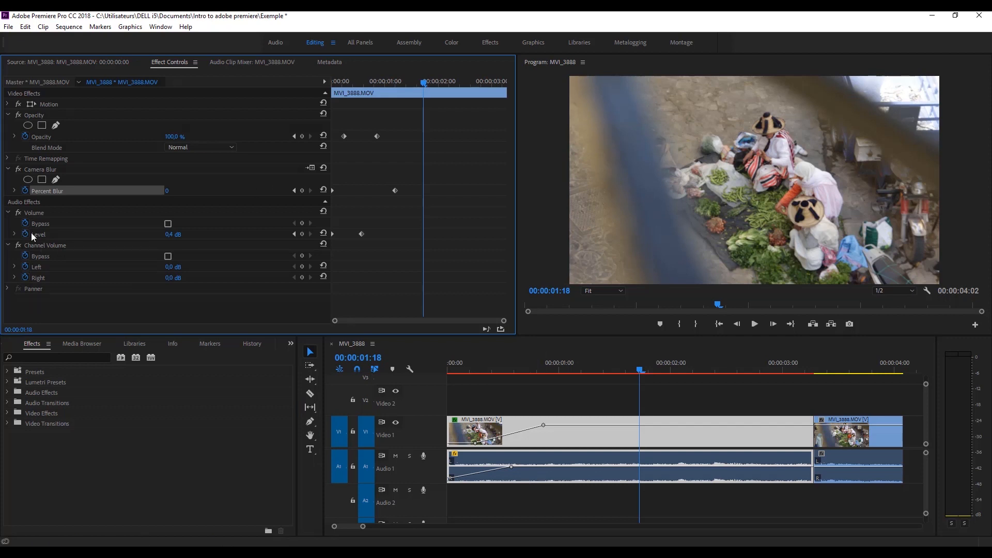
Find the DeNoiser (Obsolete) audio effect and apply it to the first clip's audio, declining the newer replacement effect.
{"action": "left_click", "coordinate": [40, 358]}
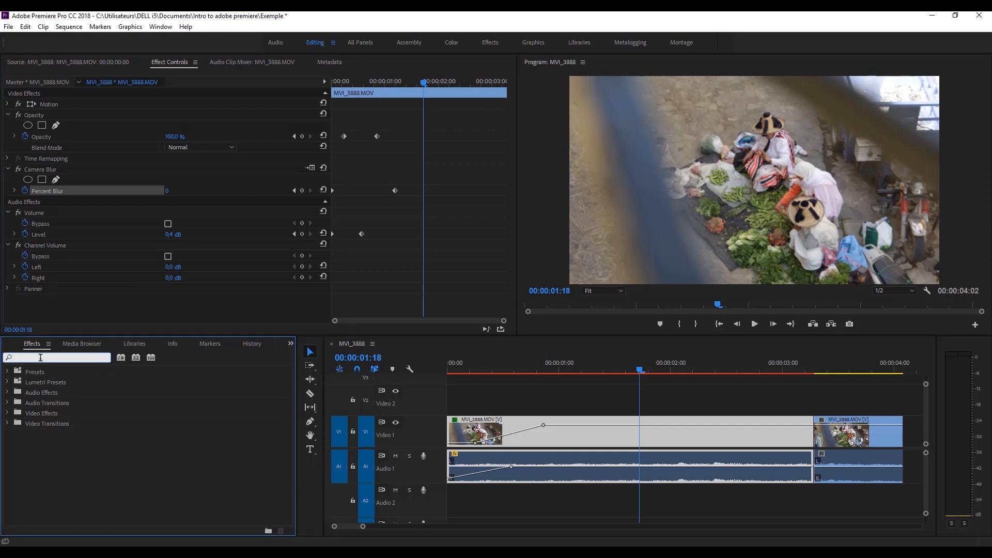
{"action": "type", "text": "nois"}
{"action": "key", "text": "BackSpace"}
{"action": "key", "text": "BackSpace"}
{"action": "key", "text": "BackSpace"}
{"action": "key", "text": "BackSpace"}
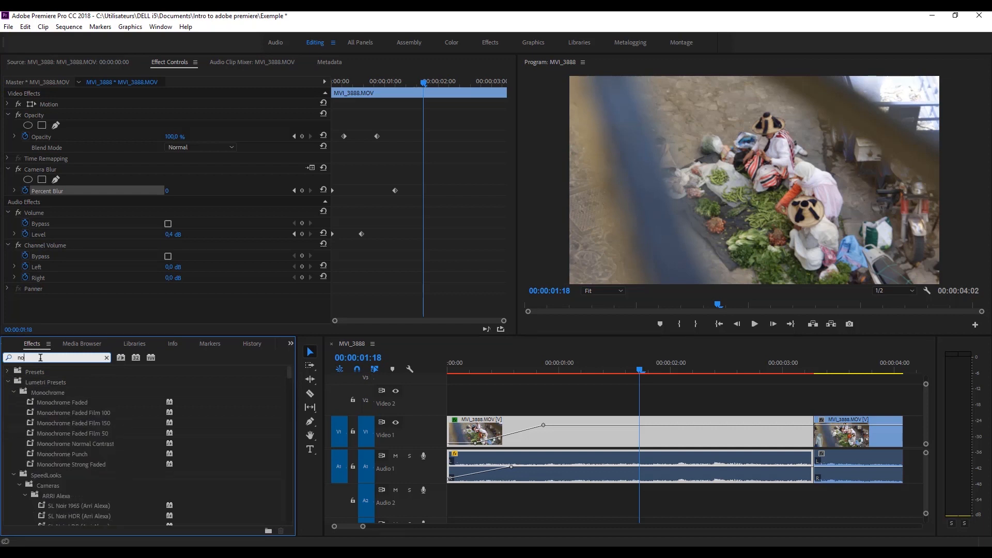
{"action": "type", "text": "den"}
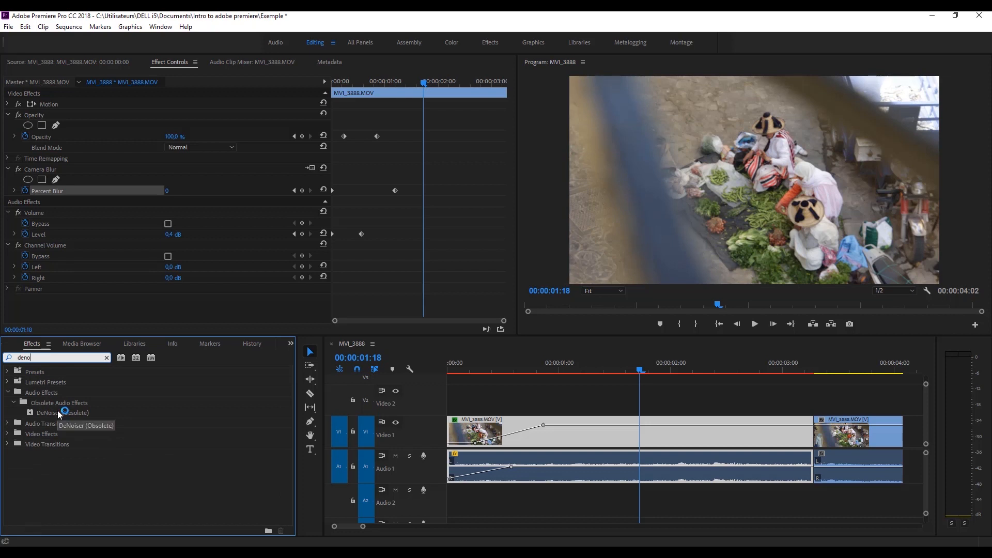
{"action": "left_click_drag", "start_coordinate": [57, 410], "coordinate": [509, 473]}
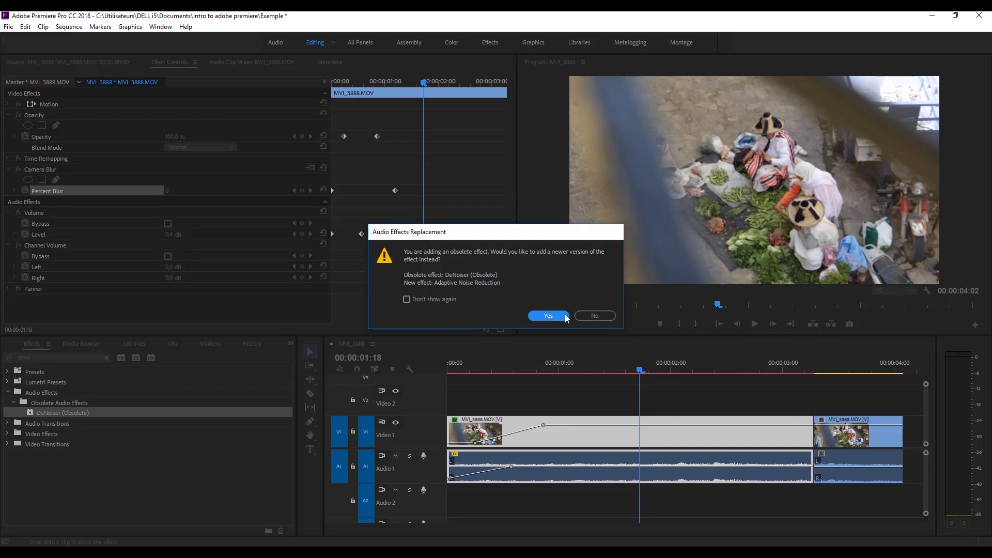
{"action": "left_click", "coordinate": [596, 317]}
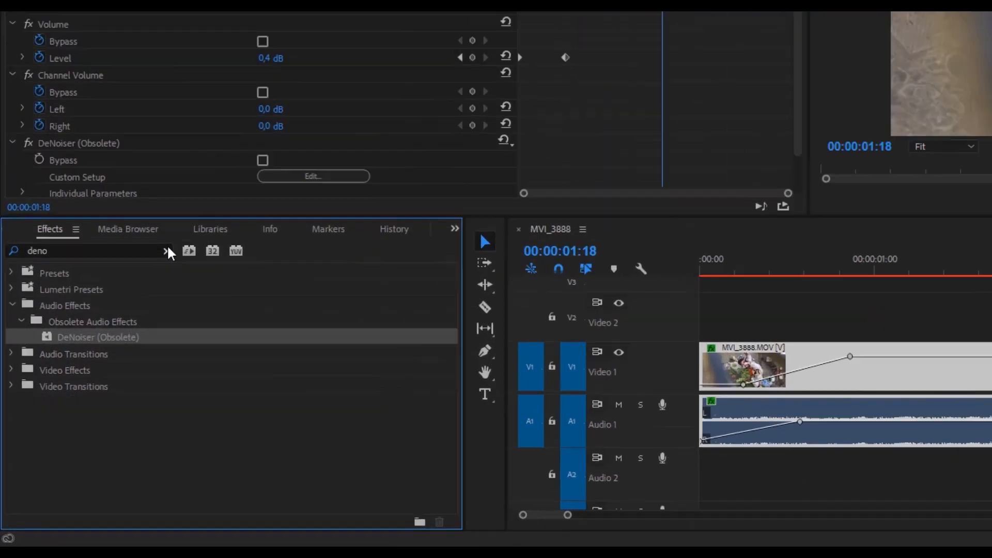
Search the effects for "adapt", apply Adaptive Noise Reduction to the first clip's audio, and preview the sound just past one second.
{"action": "left_click", "coordinate": [107, 358]}
{"action": "left_click", "coordinate": [85, 356]}
{"action": "type", "text": "adapt"}
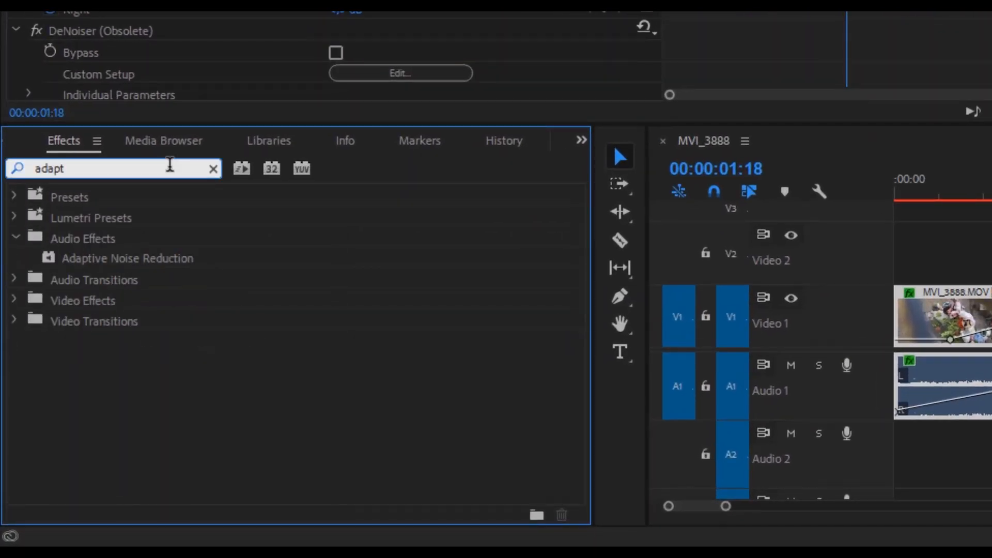
{"action": "left_click_drag", "start_coordinate": [146, 259], "coordinate": [991, 280]}
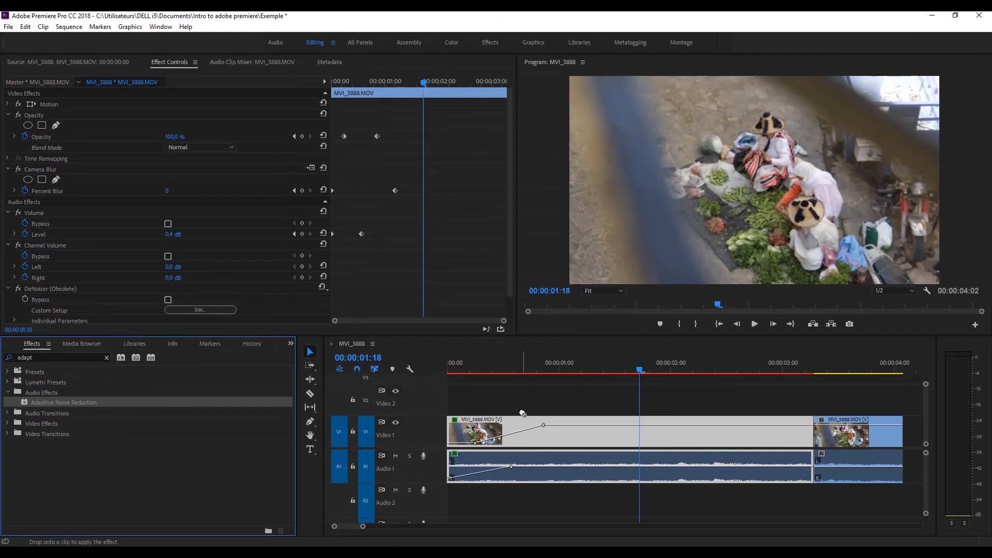
{"action": "left_click_drag", "start_coordinate": [523, 413], "coordinate": [524, 470]}
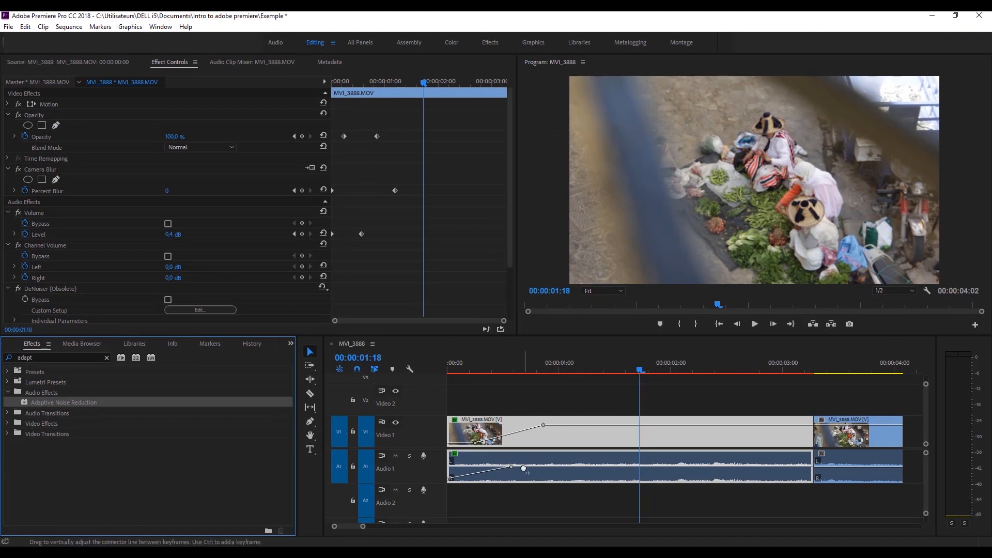
{"action": "mouse_move", "coordinate": [594, 370]}
{"action": "left_mouse_down"}
{"action": "mouse_move", "coordinate": [579, 370]}
{"action": "mouse_move", "coordinate": [632, 367]}
{"action": "mouse_move", "coordinate": [585, 384]}
{"action": "left_mouse_up"}
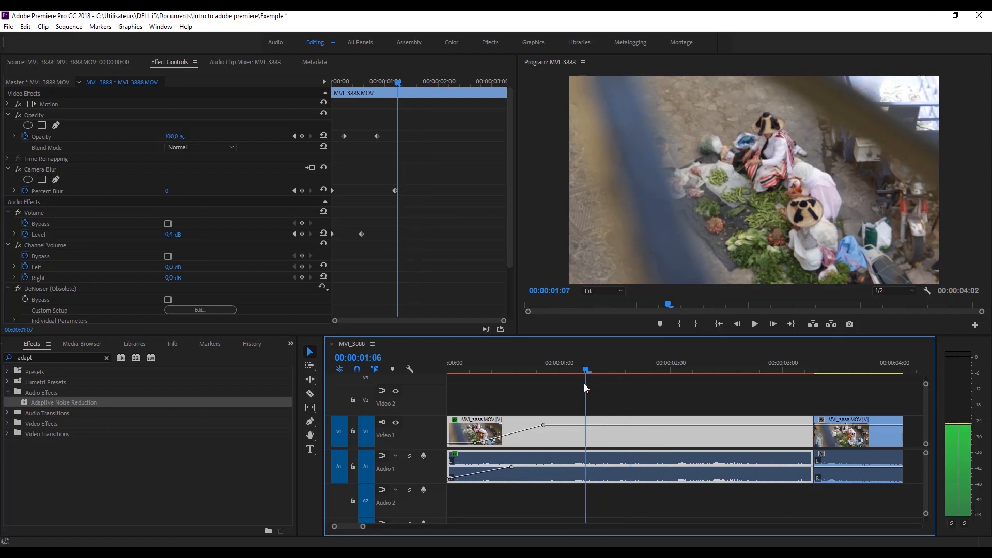
Delete the DeNoiser (Obsolete) effect from the first clip's effect controls.
{"action": "double_click", "coordinate": [608, 475]}
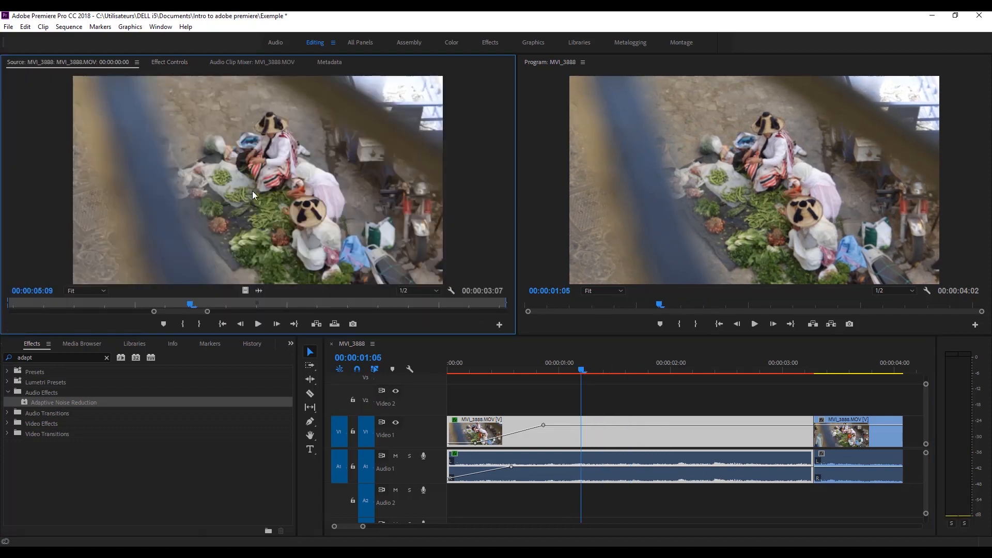
{"action": "left_click", "coordinate": [175, 62]}
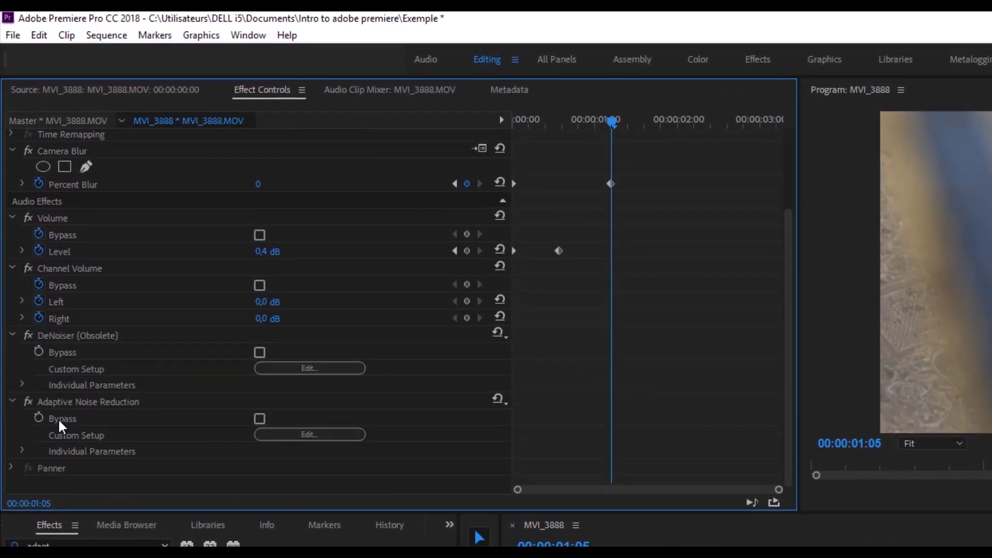
{"action": "left_click", "coordinate": [61, 330]}
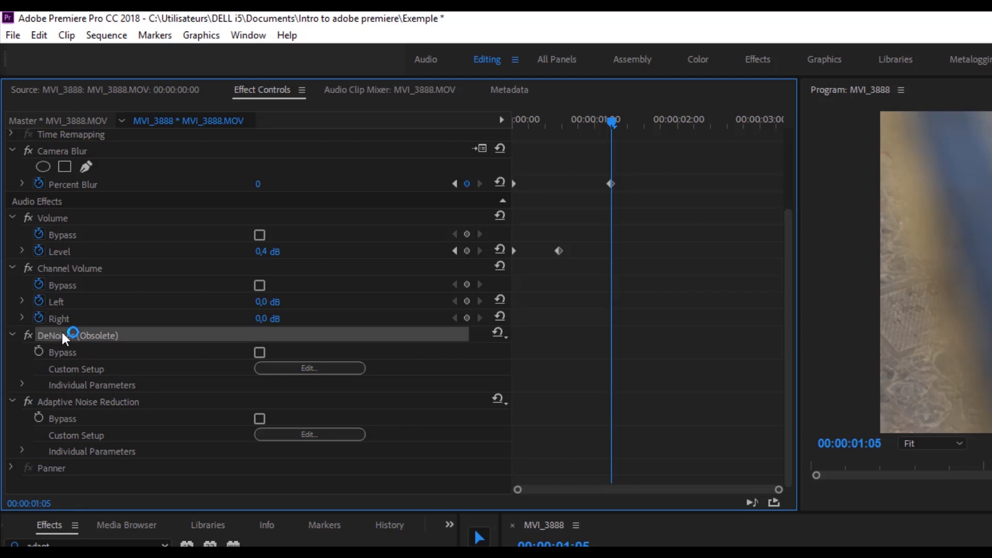
{"action": "key", "text": "Delete"}
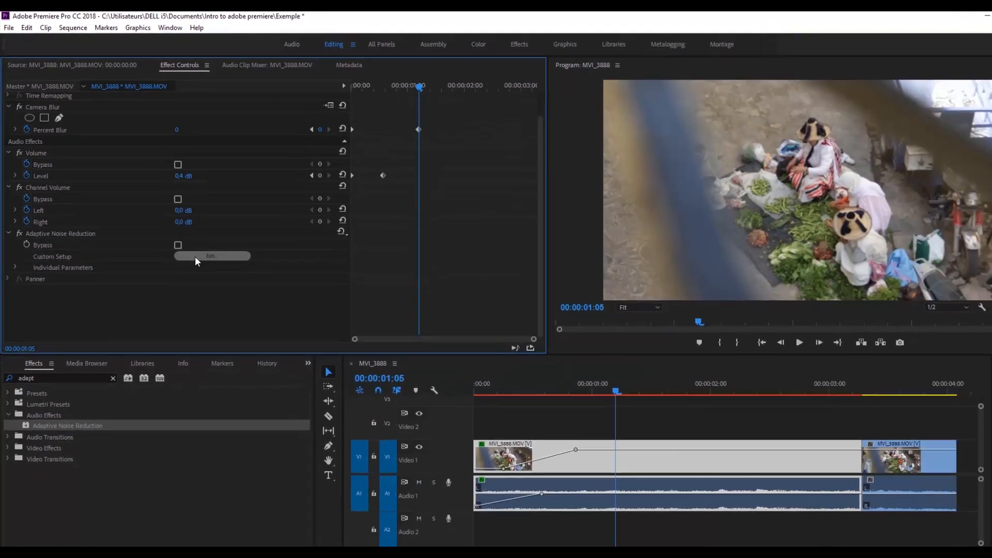
Lower the Reduce Noise By and Noisiness amounts in the Adaptive Noise Reduction custom setup and close the editor.
{"action": "left_click", "coordinate": [298, 368]}
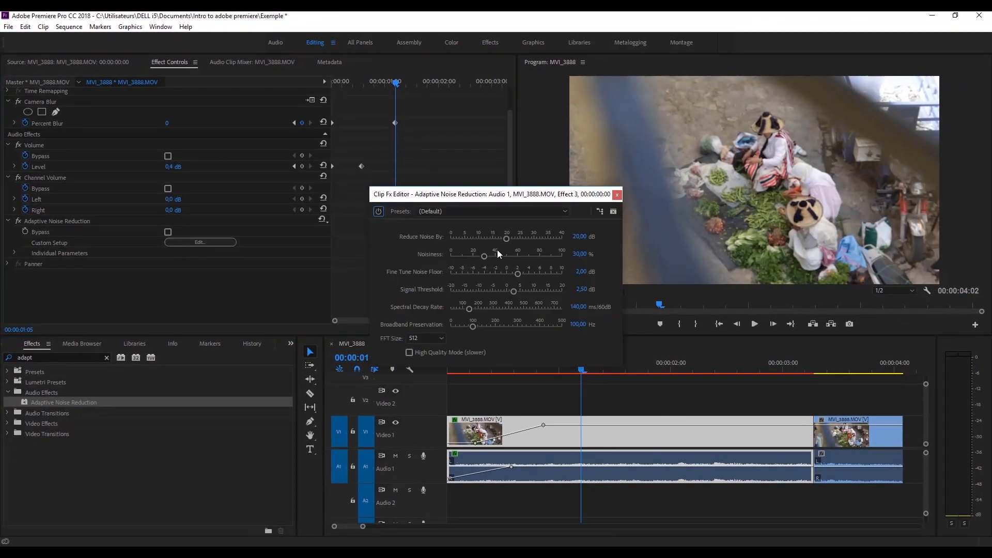
{"action": "left_click_drag", "start_coordinate": [511, 237], "coordinate": [474, 236]}
{"action": "left_click_drag", "start_coordinate": [486, 257], "coordinate": [476, 283]}
{"action": "left_click", "coordinate": [617, 196]}
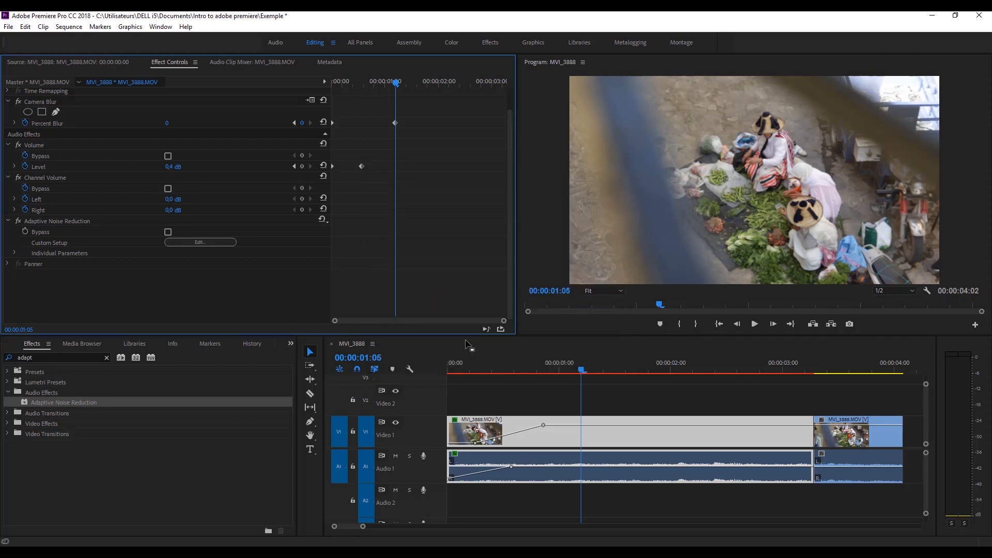
Scrub through the first clip and play the sequence from its start to check the noise reduction.
{"action": "left_click_drag", "start_coordinate": [562, 373], "coordinate": [442, 407]}
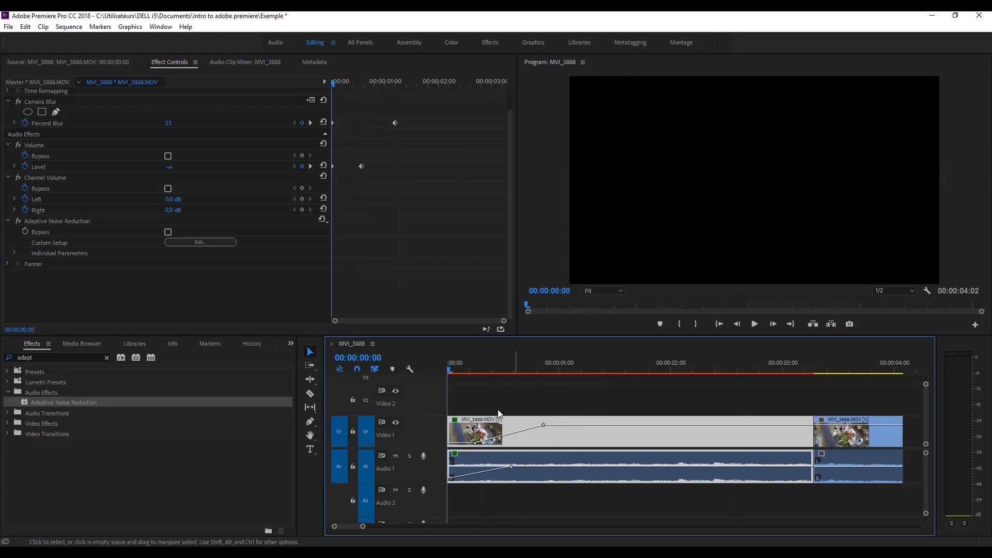
{"action": "left_click_drag", "start_coordinate": [455, 373], "coordinate": [648, 380]}
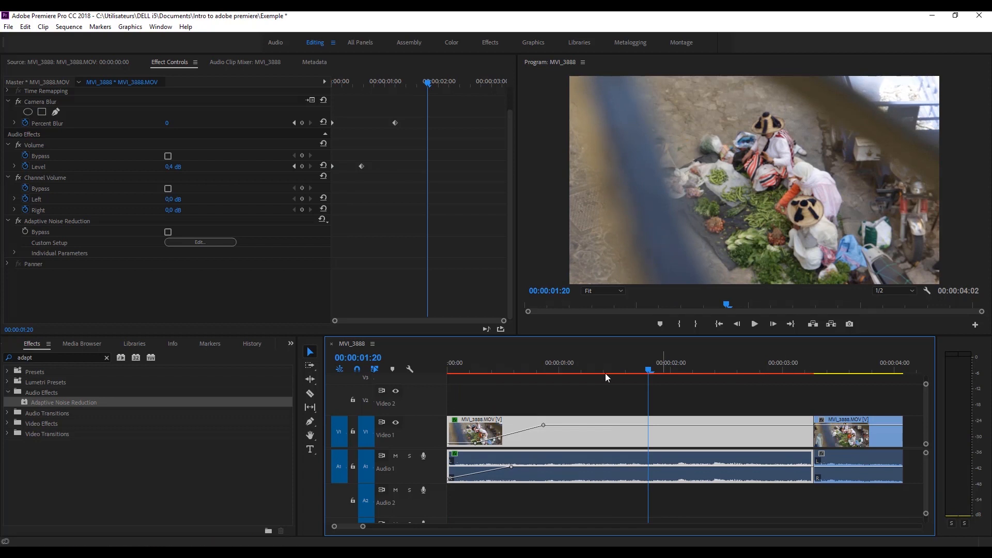
{"action": "left_click_drag", "start_coordinate": [584, 370], "coordinate": [446, 369]}
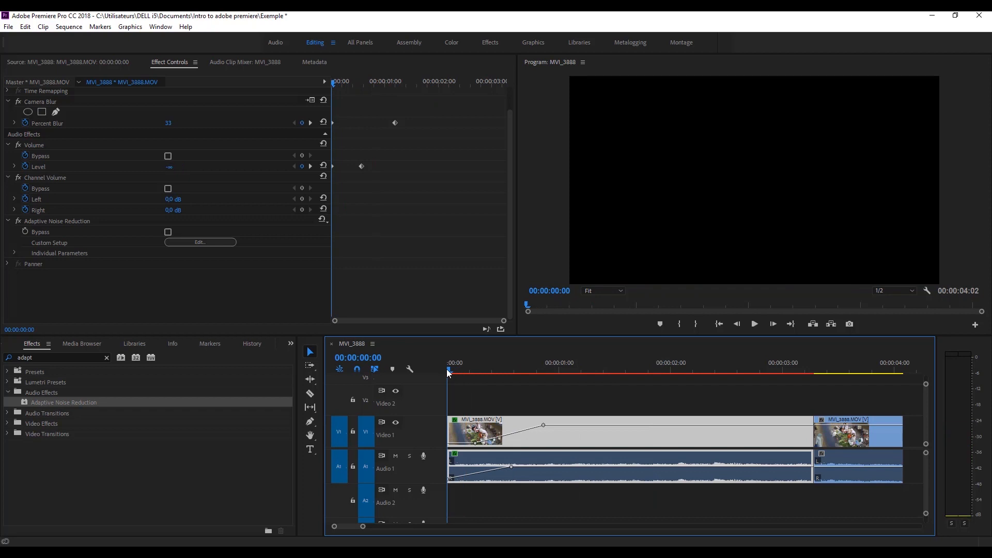
{"action": "key", "text": "space"}
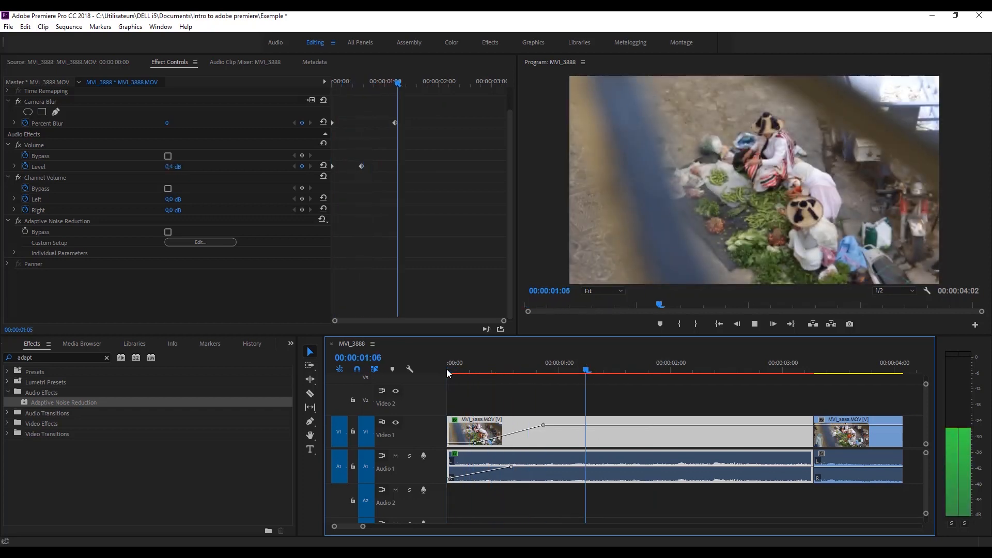
{"action": "key", "text": "space"}
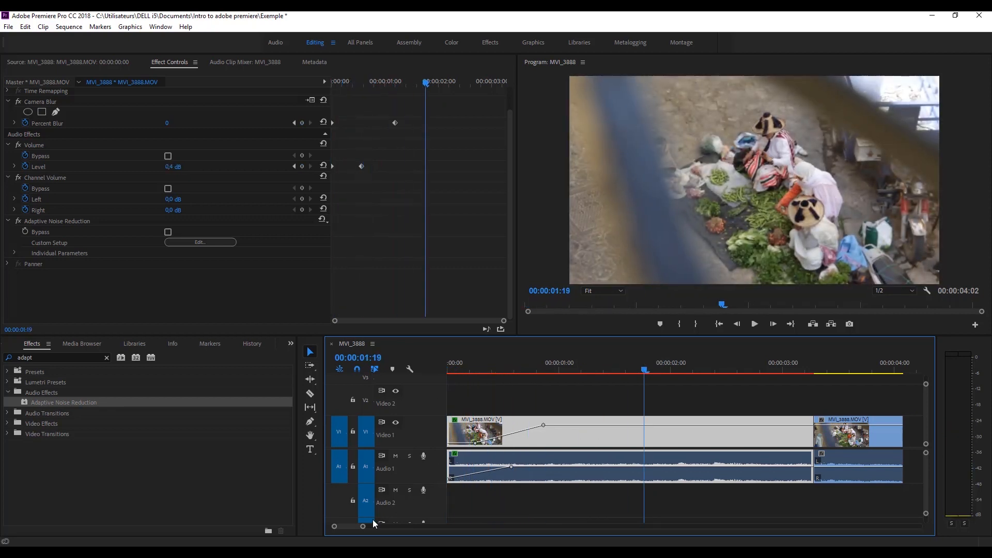
Render the sequence's effects and play the rendered result from the start of the sequence.
{"action": "left_click_drag", "start_coordinate": [365, 530], "coordinate": [408, 525]}
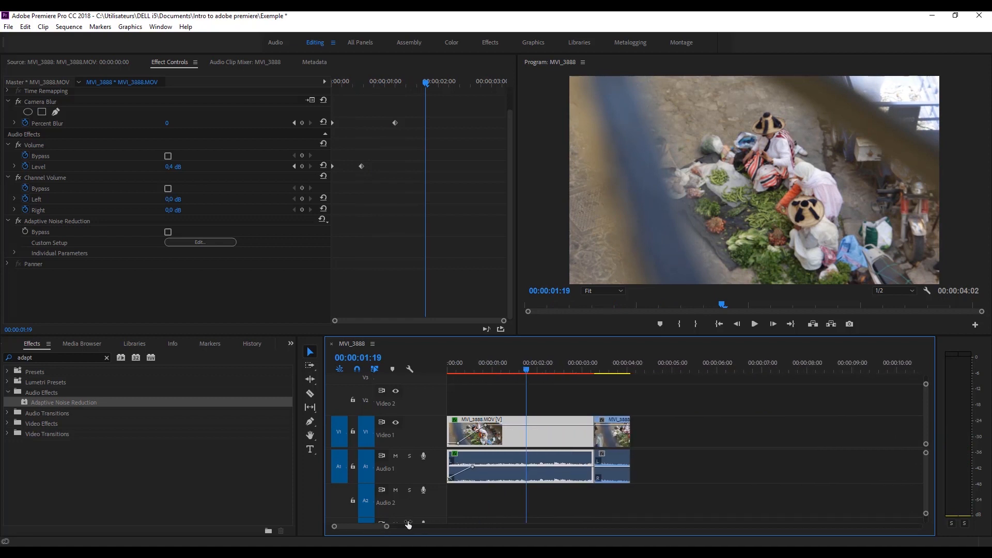
{"action": "key", "text": "Return"}
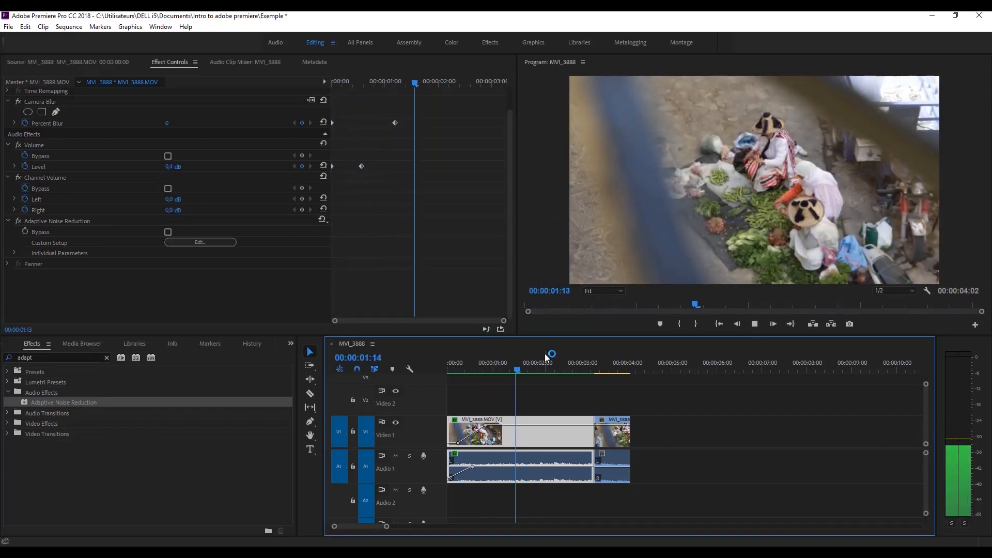
{"action": "left_click", "coordinate": [449, 367]}
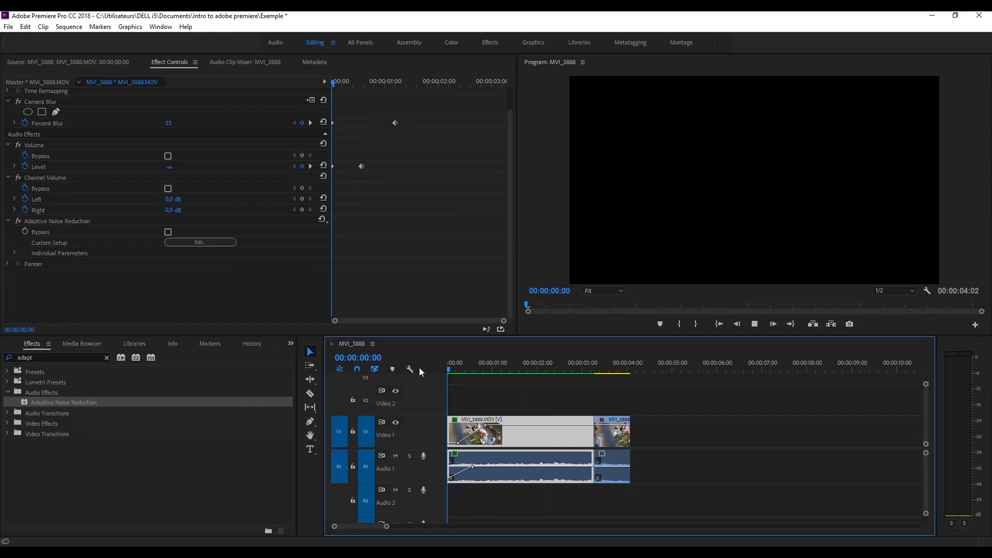
{"action": "key", "text": "space"}
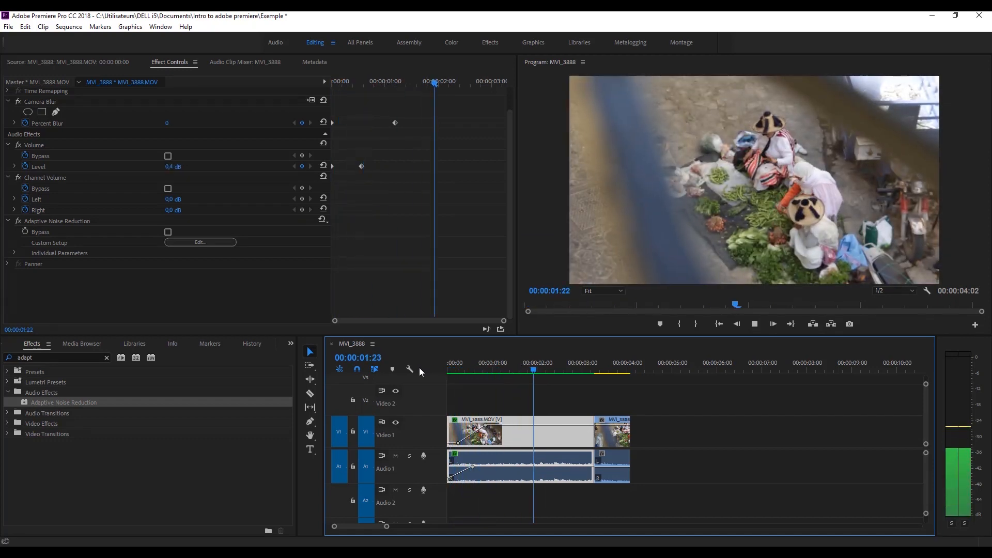
Stop playback, clear the effects search and browse the Cinematic folder of the Lumetri presets.
{"action": "key", "text": "space"}
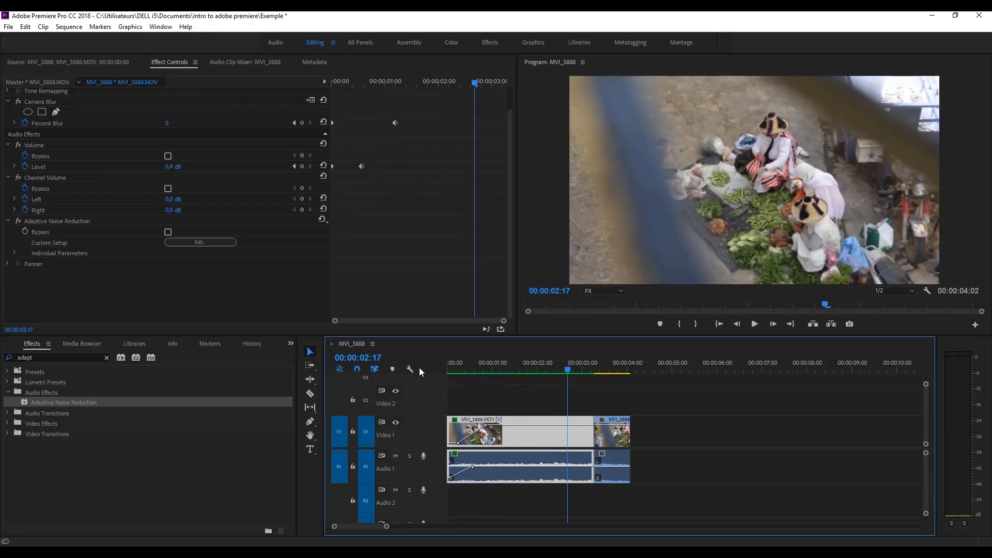
{"action": "left_click", "coordinate": [7, 393]}
{"action": "left_click", "coordinate": [106, 357]}
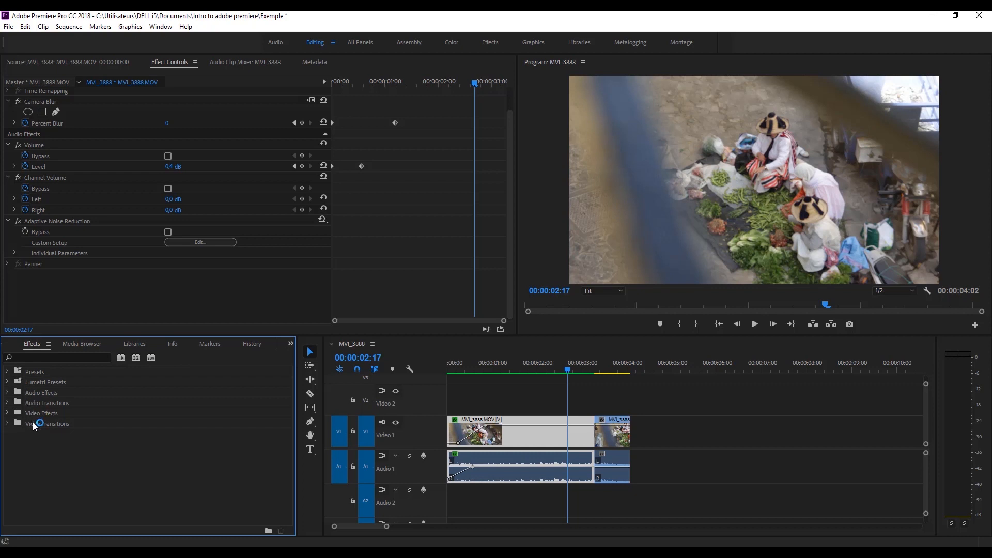
{"action": "left_click", "coordinate": [8, 383]}
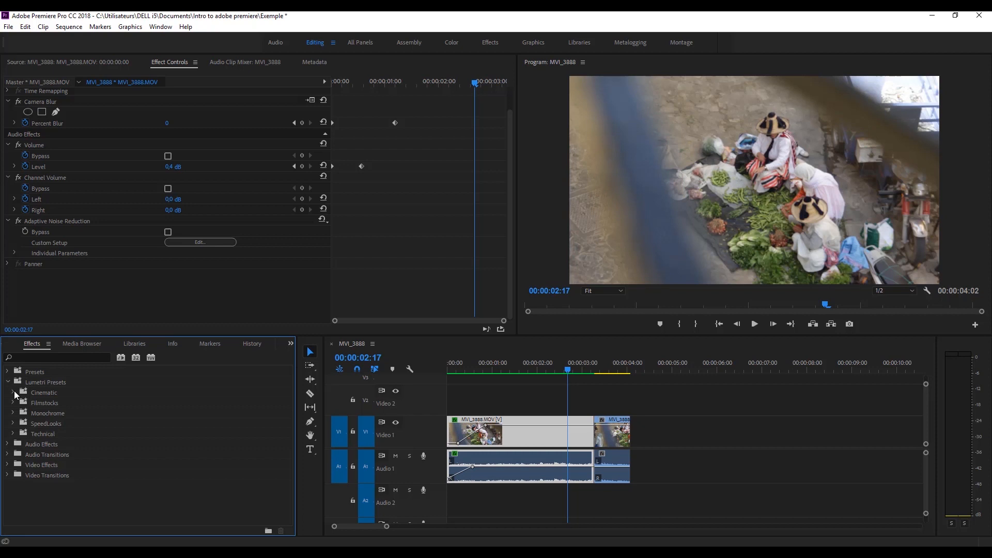
{"action": "left_click", "coordinate": [13, 393]}
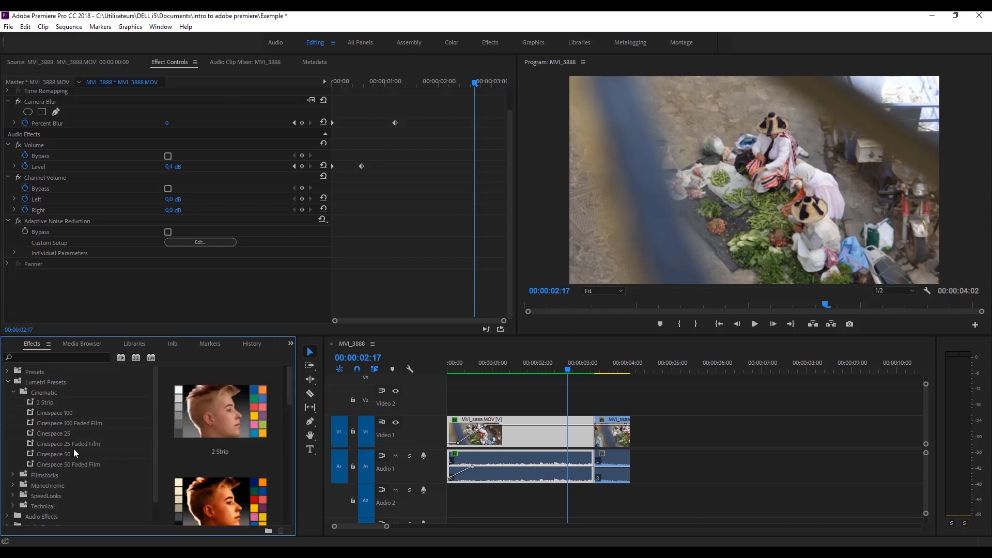
{"action": "left_click", "coordinate": [14, 393]}
{"action": "left_click", "coordinate": [9, 383]}
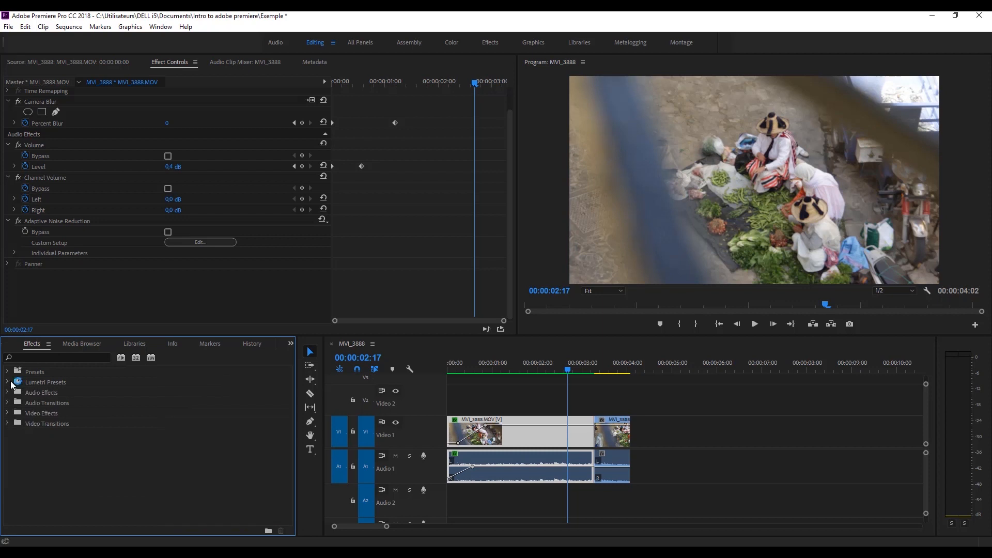
{"action": "left_click", "coordinate": [9, 383]}
{"action": "left_click", "coordinate": [14, 393]}
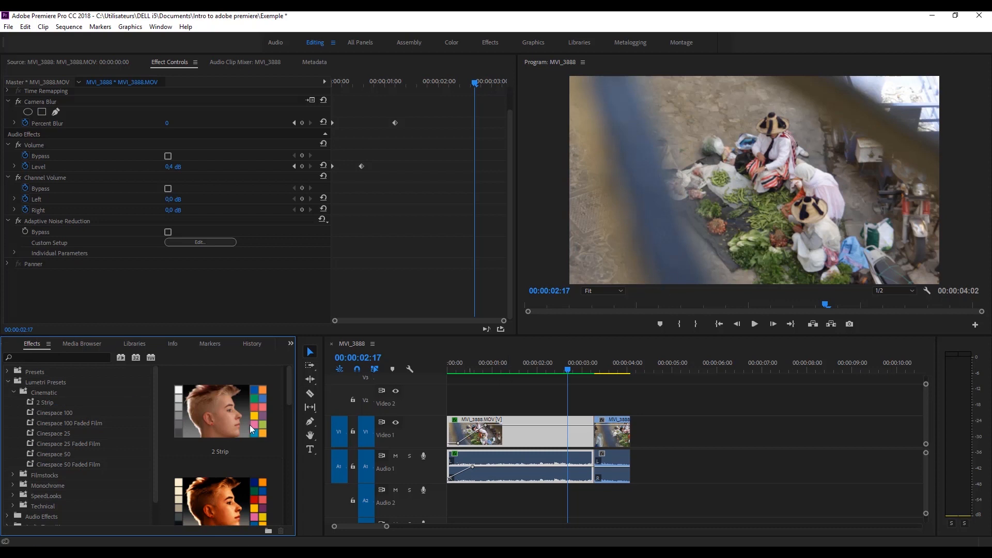
Apply the Cinespace 25 Faded Film Lumetri preset to the first clip and check the look at 00:00:02:01.
{"action": "left_click_drag", "start_coordinate": [289, 390], "coordinate": [286, 468]}
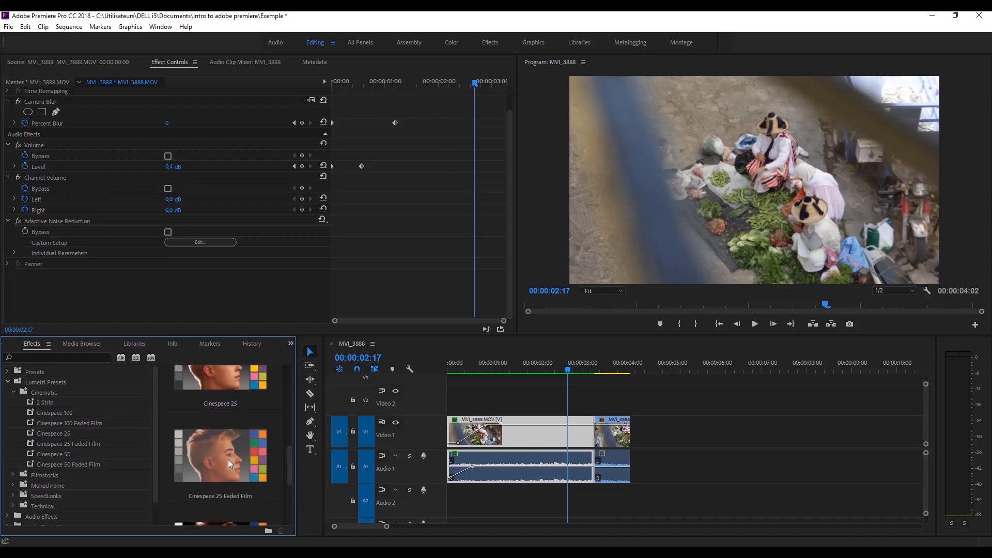
{"action": "left_click_drag", "start_coordinate": [196, 457], "coordinate": [509, 439]}
{"action": "mouse_move", "coordinate": [546, 363]}
{"action": "left_mouse_down"}
{"action": "mouse_move", "coordinate": [463, 370]}
{"action": "mouse_move", "coordinate": [554, 364]}
{"action": "mouse_move", "coordinate": [539, 364]}
{"action": "left_mouse_up"}
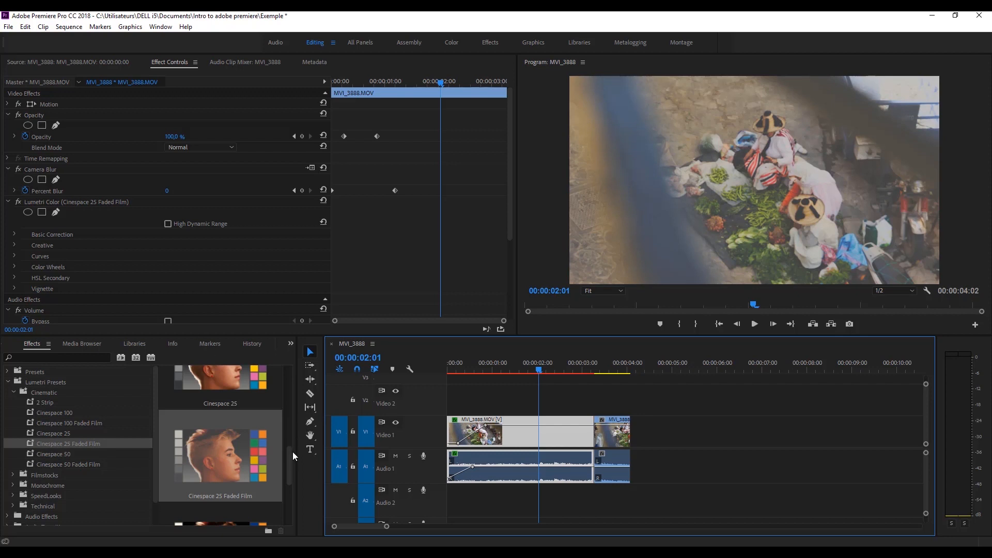
{"action": "left_click_drag", "start_coordinate": [290, 460], "coordinate": [290, 395]}
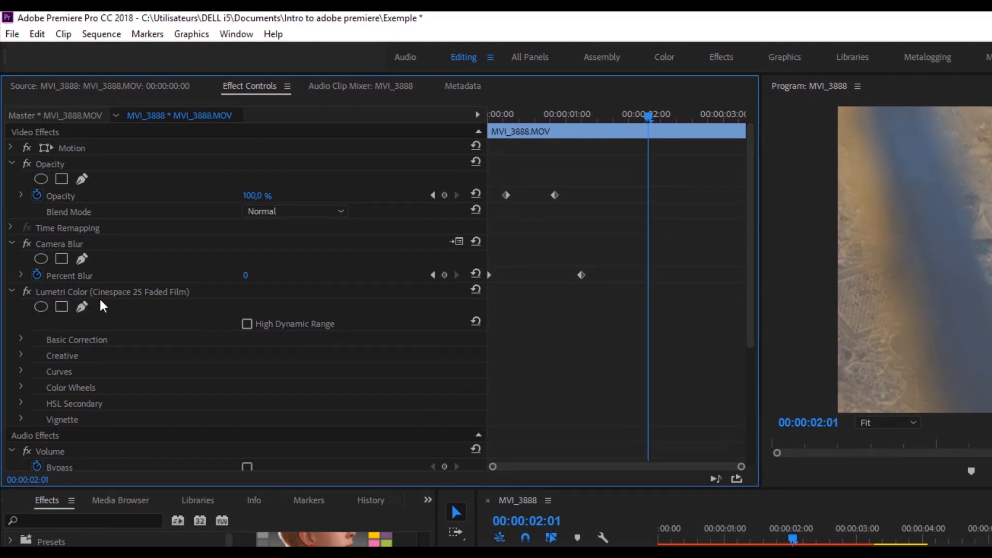
In the Lumetri effect's Basic Correction, set Temperature to -44,0, Tint to 4,0 and Exposure to 0,2.
{"action": "left_click", "coordinate": [21, 339]}
{"action": "scroll", "coordinate": [146, 391], "scroll_direction": "down", "scroll_amount": 3}
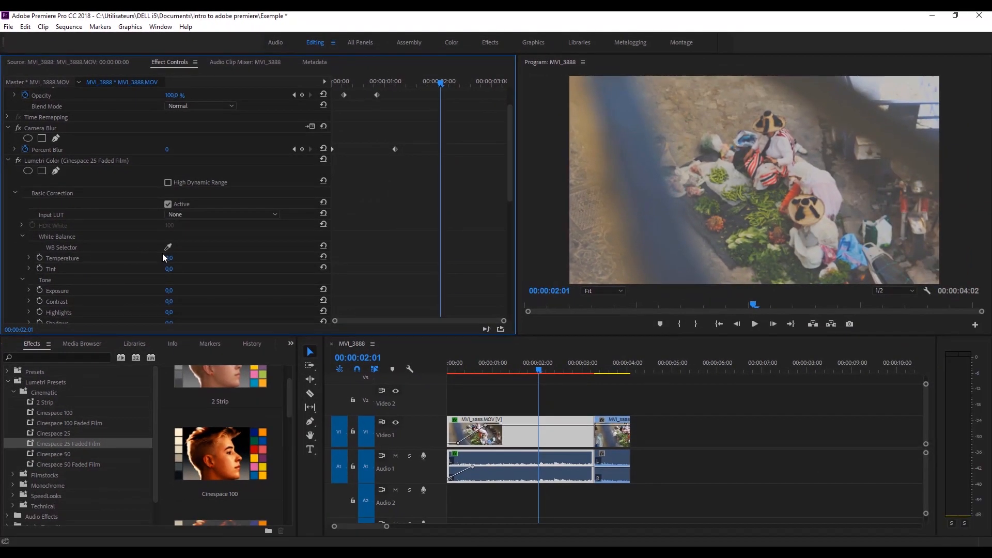
{"action": "mouse_move", "coordinate": [169, 258]}
{"action": "left_mouse_down"}
{"action": "mouse_move", "coordinate": [225, 258]}
{"action": "mouse_move", "coordinate": [171, 264]}
{"action": "left_mouse_up"}
{"action": "mouse_move", "coordinate": [168, 269]}
{"action": "left_mouse_down"}
{"action": "mouse_move", "coordinate": [187, 269]}
{"action": "mouse_move", "coordinate": [177, 272]}
{"action": "left_mouse_up"}
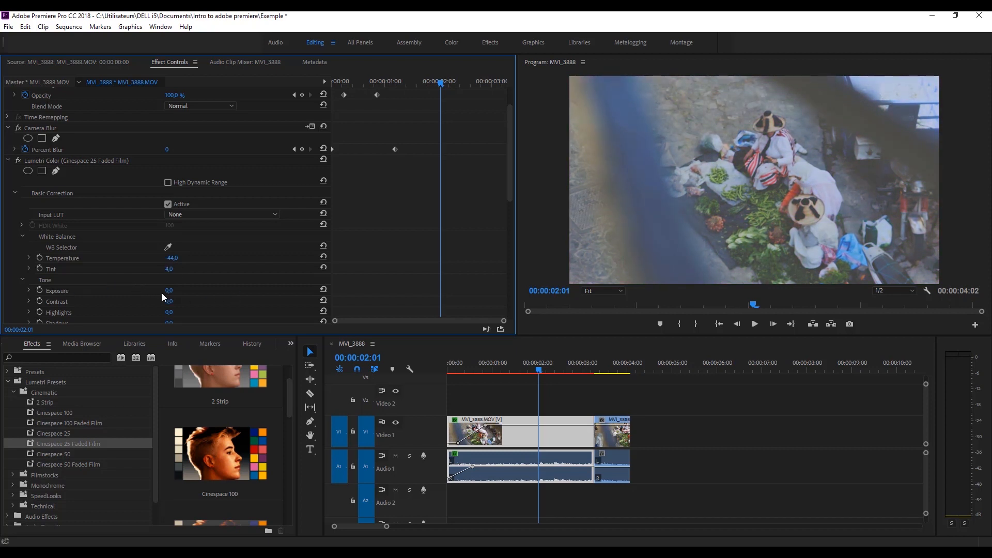
{"action": "mouse_move", "coordinate": [170, 293]}
{"action": "left_mouse_down"}
{"action": "mouse_move", "coordinate": [186, 292]}
{"action": "mouse_move", "coordinate": [169, 293]}
{"action": "left_mouse_up"}
{"action": "scroll", "coordinate": [164, 281], "scroll_direction": "down", "scroll_amount": 3}
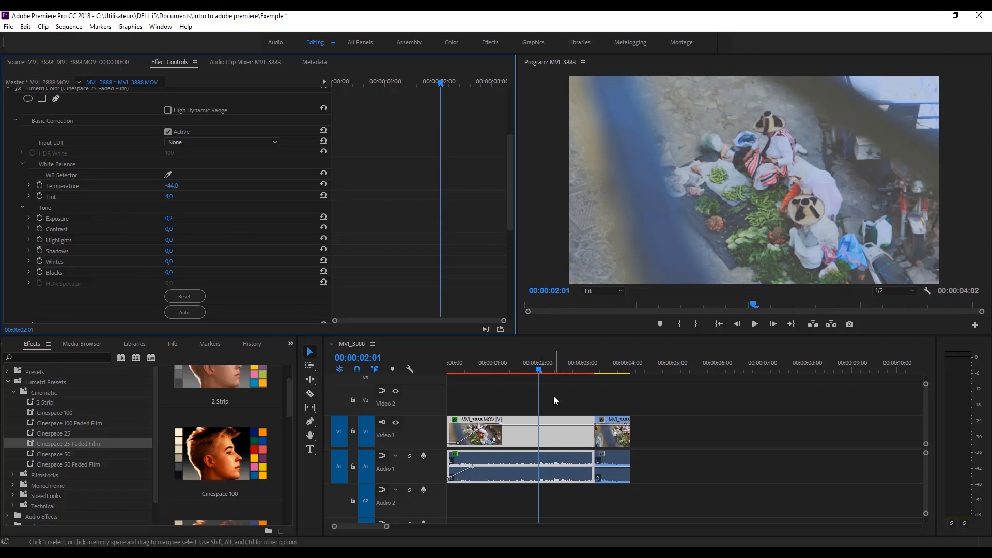
Collapse the Lumetri preset folders and undo the color corrections and the Lumetri preset on the first clip.
{"action": "left_click", "coordinate": [12, 393]}
{"action": "left_click", "coordinate": [12, 383]}
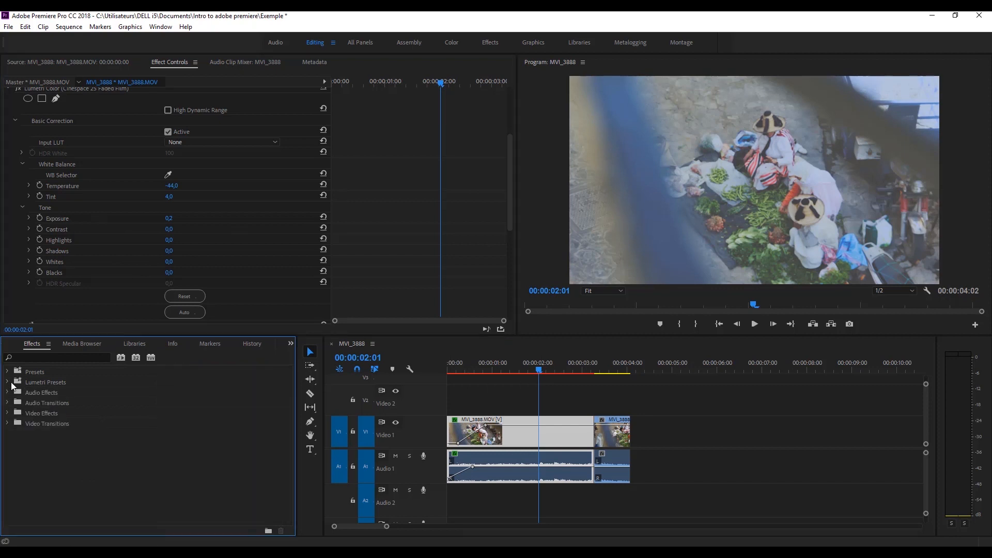
{"action": "left_click", "coordinate": [10, 394]}
{"action": "left_click", "coordinate": [9, 394]}
{"action": "key", "text": "ctrl+z"}
{"action": "key", "text": "ctrl+z"}
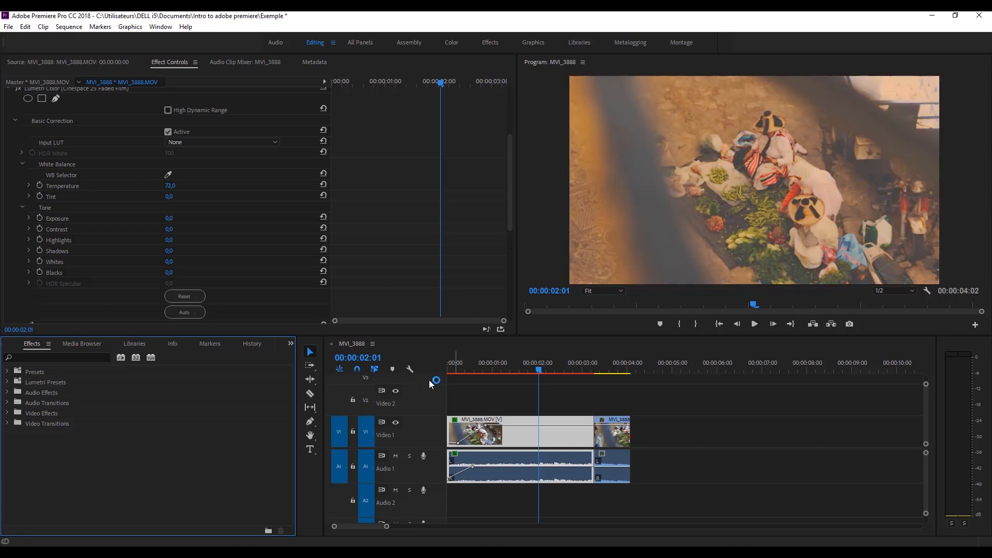
{"action": "key", "text": "ctrl+z"}
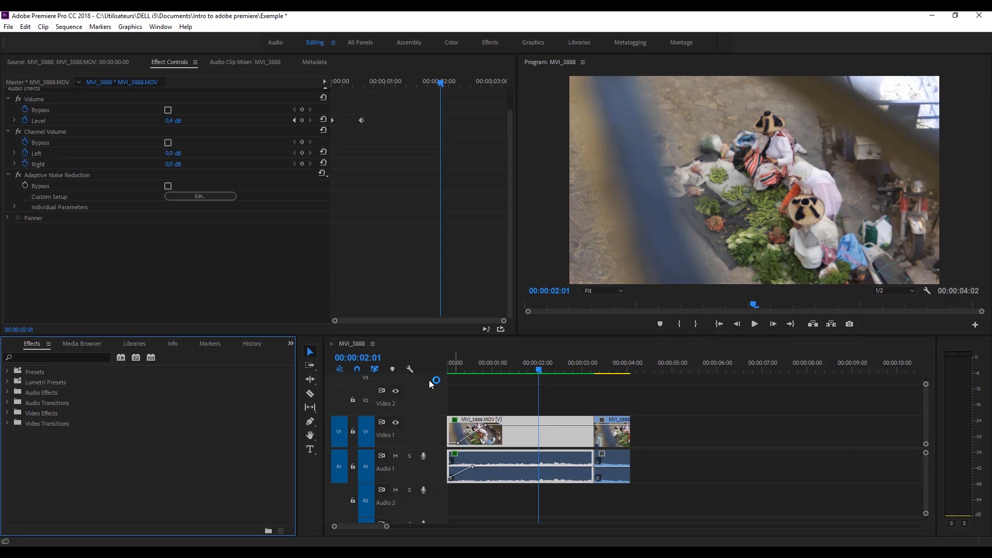
Position the playhead at 00:00:02:10, switch to the Graphics workspace and draw a wide text box across the upper part of the video frame.
{"action": "left_click_drag", "start_coordinate": [474, 370], "coordinate": [556, 383]}
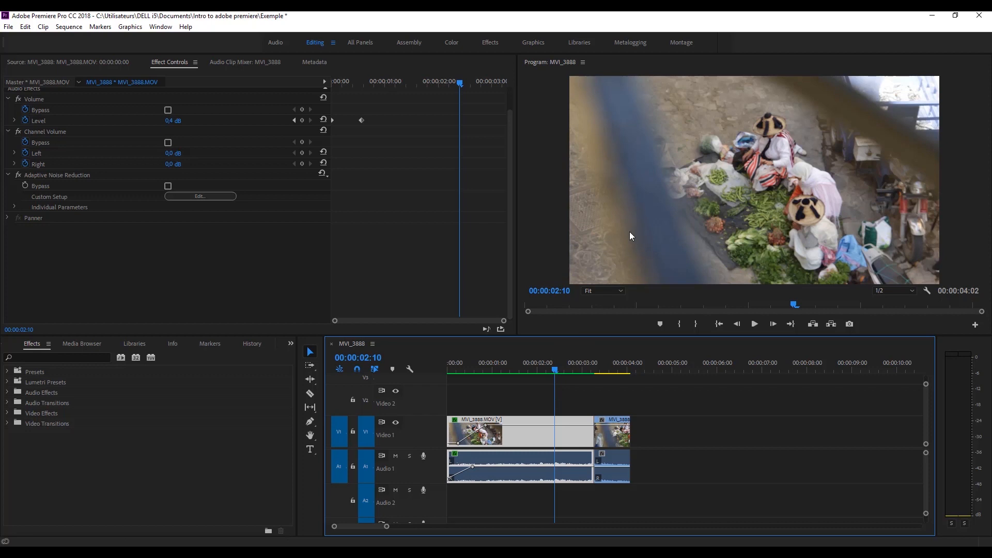
{"action": "left_click", "coordinate": [532, 43]}
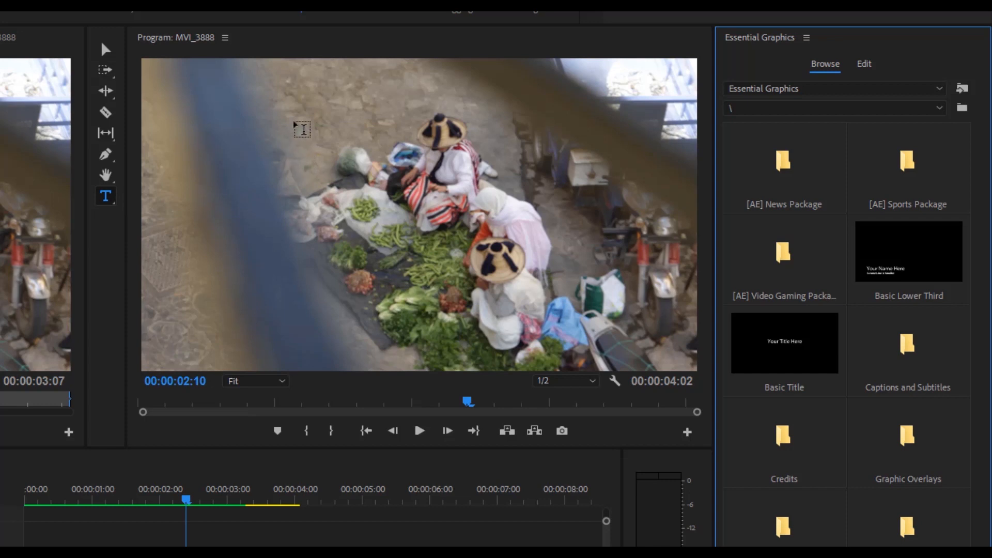
{"action": "left_click_drag", "start_coordinate": [286, 98], "coordinate": [547, 163]}
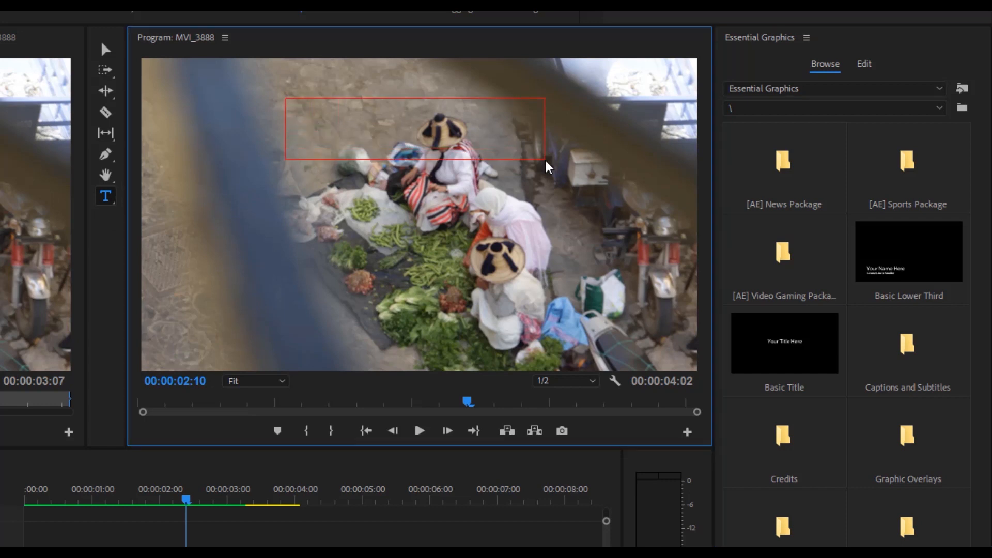
{"action": "left_click_drag", "start_coordinate": [547, 163], "coordinate": [602, 195]}
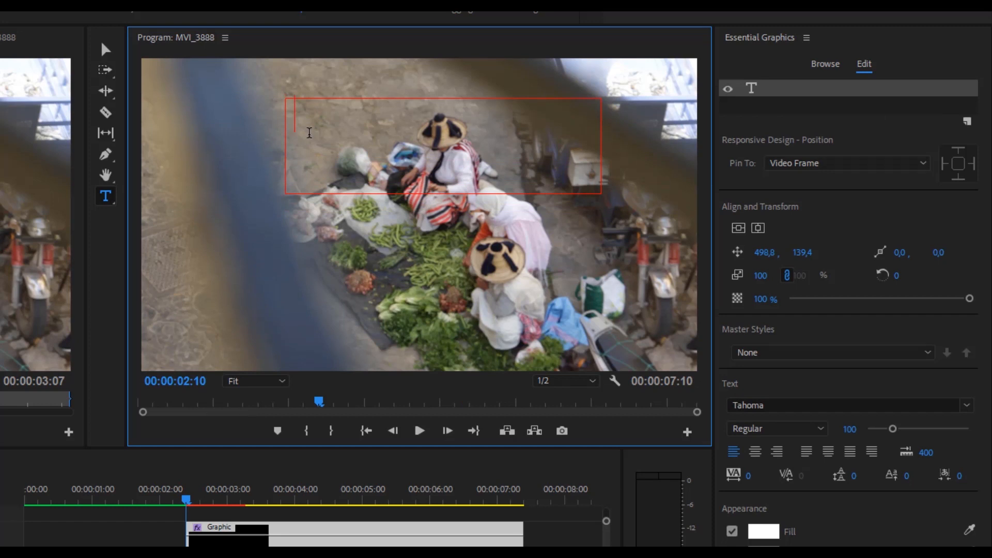
Enter the title TANGER PETIT SOCCO in the text box and leave text editing with the Selection tool.
{"action": "type", "text": "TANGE"}
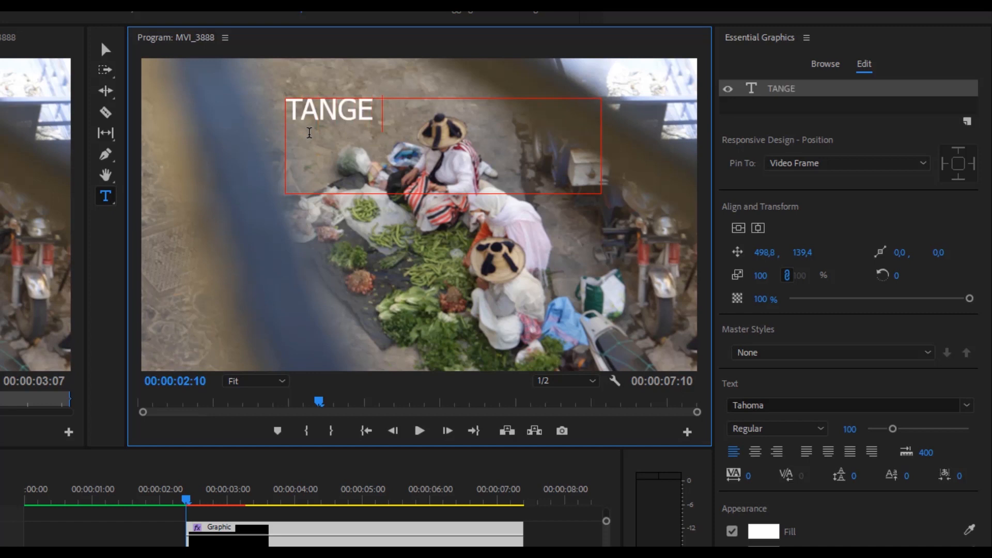
{"action": "type", "text": "R PETIT SO"}
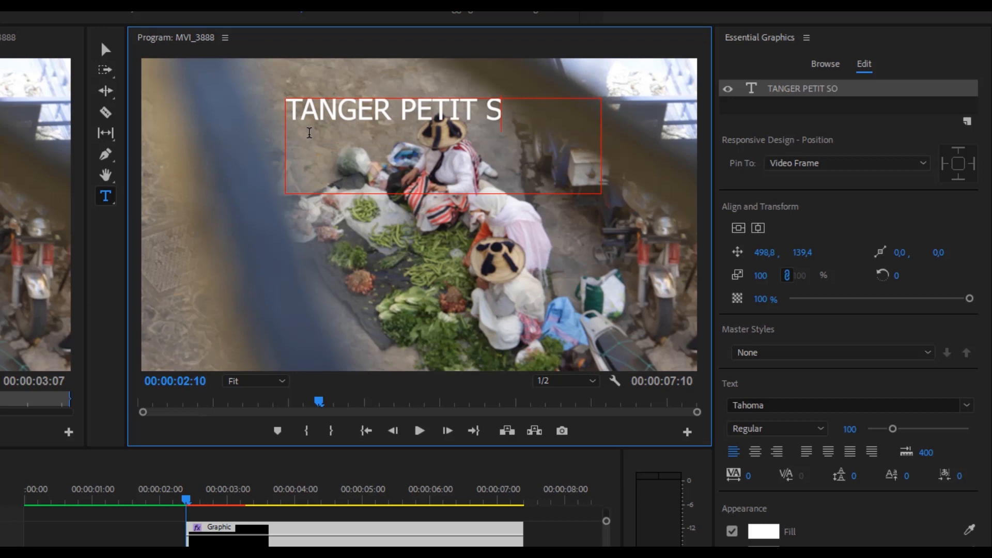
{"action": "type", "text": "CCO"}
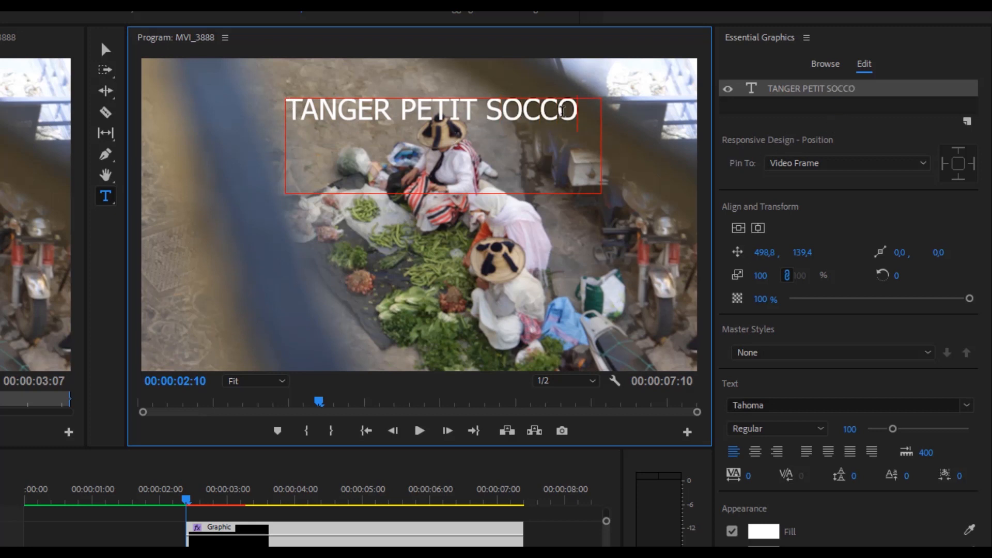
{"action": "triple_click", "coordinate": [563, 111]}
{"action": "left_click", "coordinate": [519, 154]}
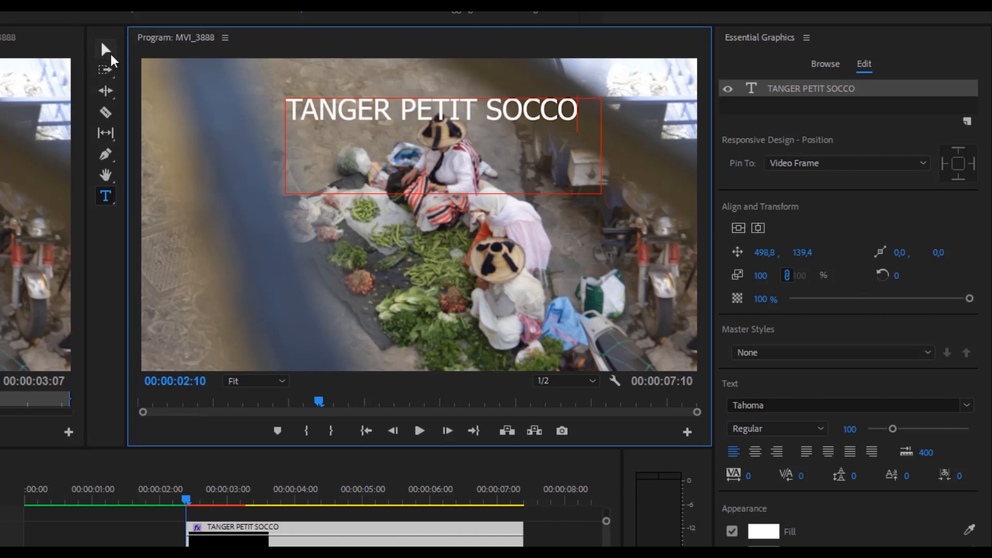
{"action": "type", "text": "v"}
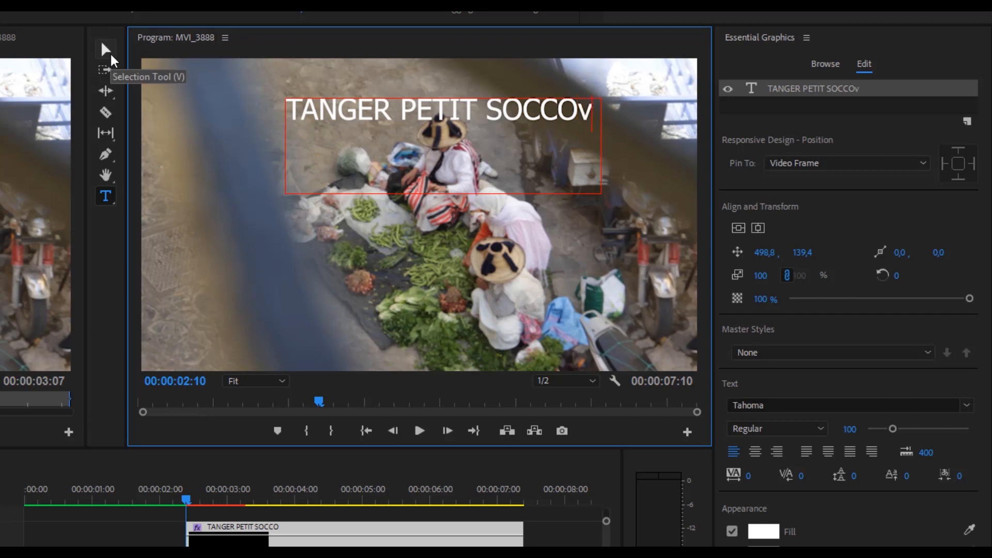
{"action": "left_click", "coordinate": [106, 48]}
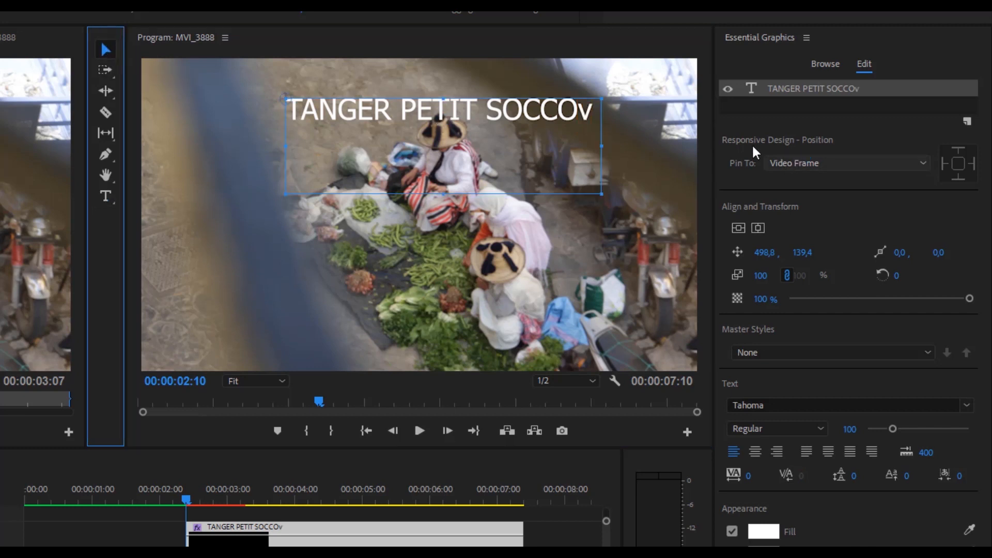
Center the title vertically and horizontally in the frame and set its fill to dark red 993232.
{"action": "left_click", "coordinate": [763, 227]}
{"action": "left_click", "coordinate": [743, 229]}
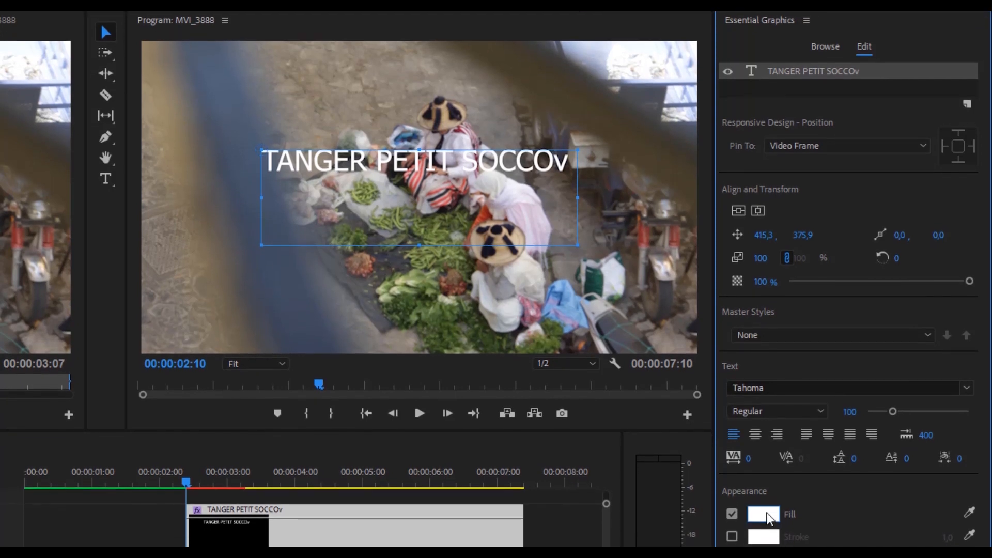
{"action": "left_click", "coordinate": [765, 514]}
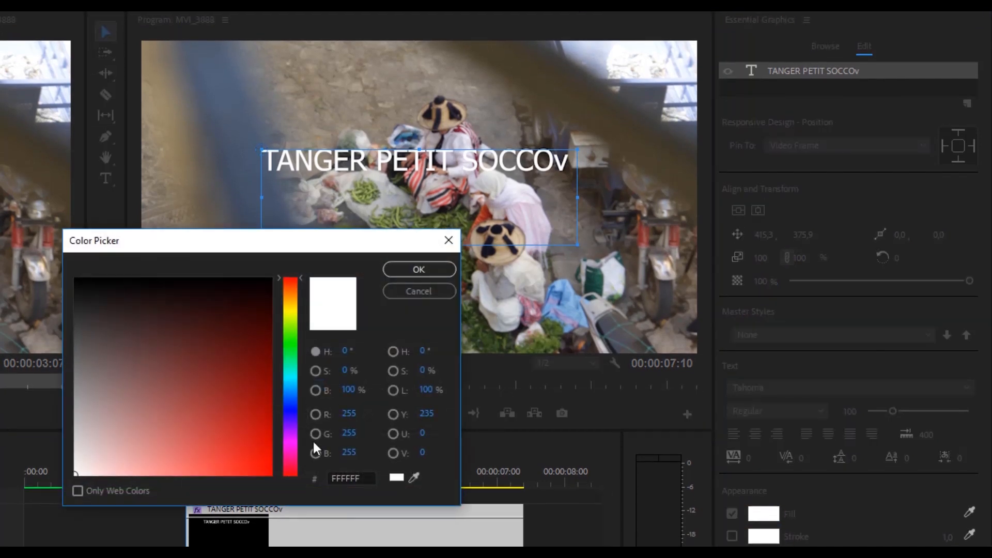
{"action": "left_click", "coordinate": [247, 437]}
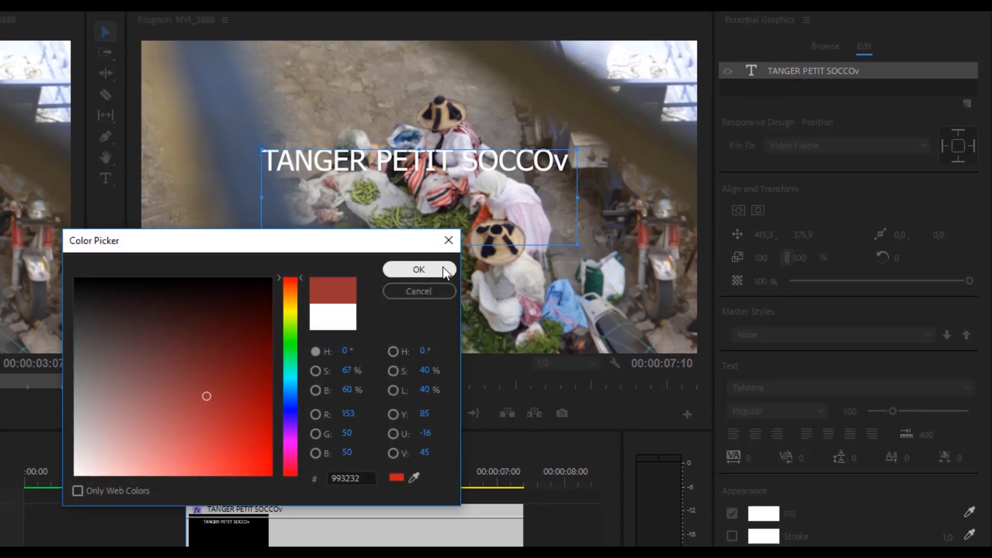
{"action": "left_click", "coordinate": [448, 269]}
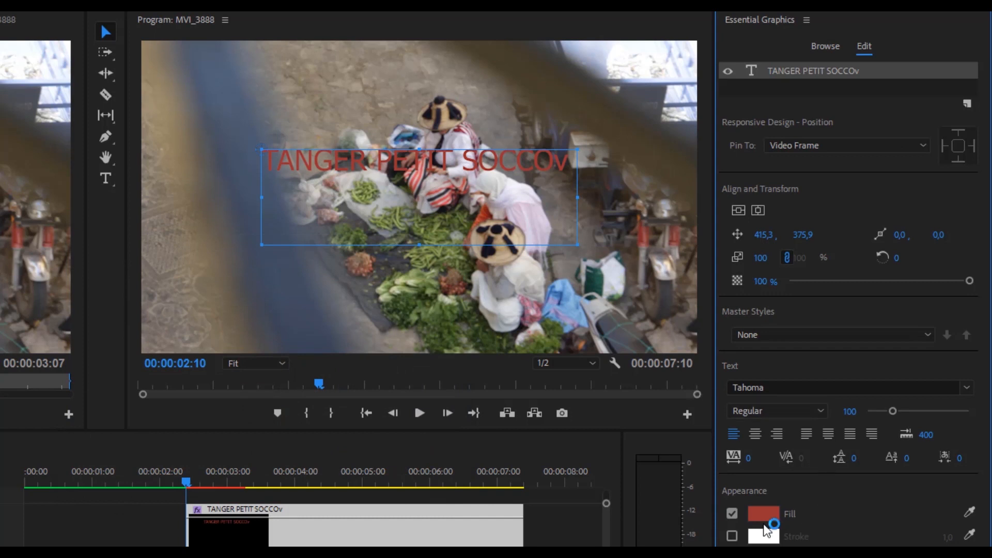
Set the title's fill color to light green 96AF5B.
{"action": "left_click", "coordinate": [760, 514]}
{"action": "left_click", "coordinate": [289, 321]}
{"action": "left_click", "coordinate": [168, 414]}
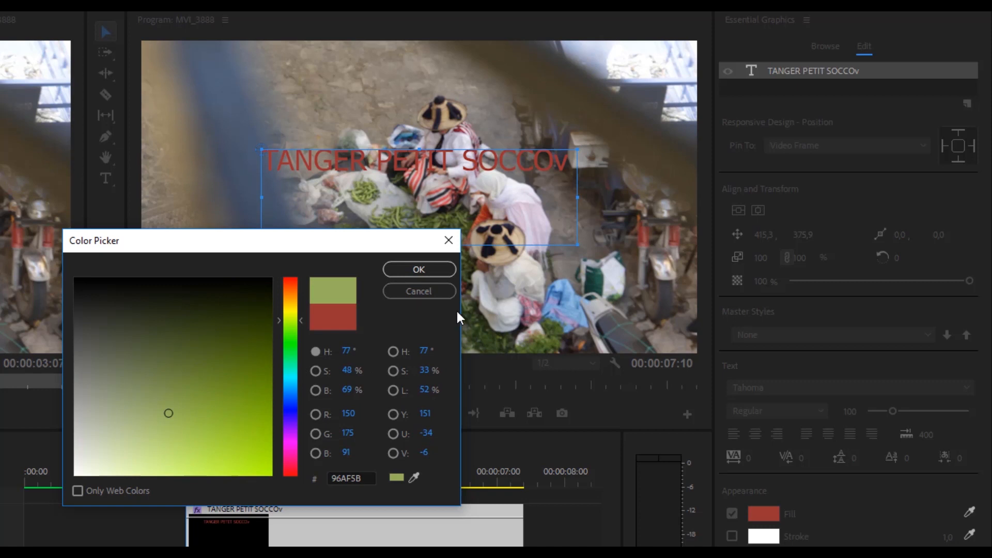
{"action": "left_click", "coordinate": [430, 270]}
Move the title to the upper-left corner of the video frame, at about 45,3 and 41,0, and set its fill to black 000000.
{"action": "left_click_drag", "start_coordinate": [393, 163], "coordinate": [285, 67]}
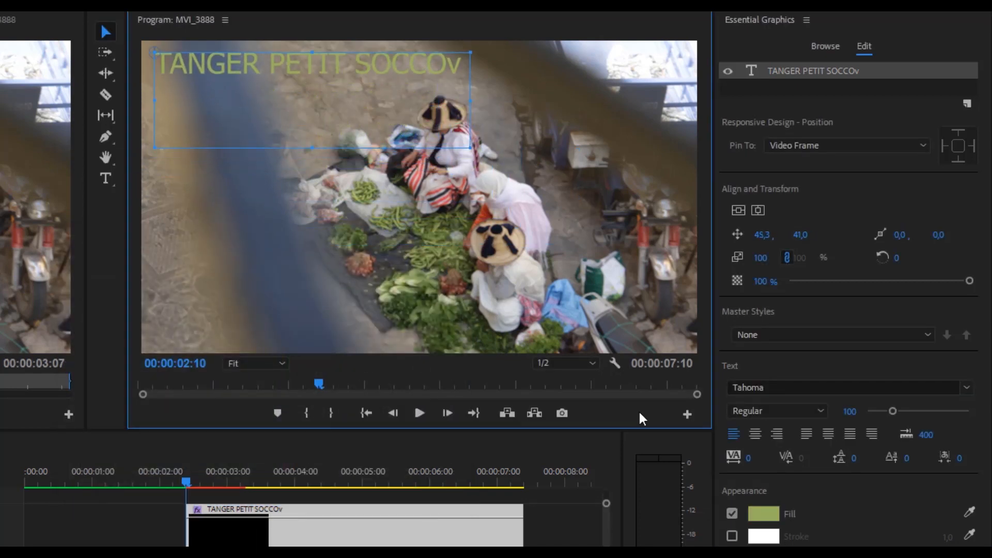
{"action": "left_click", "coordinate": [764, 514]}
{"action": "left_click_drag", "start_coordinate": [150, 338], "coordinate": [144, 263]}
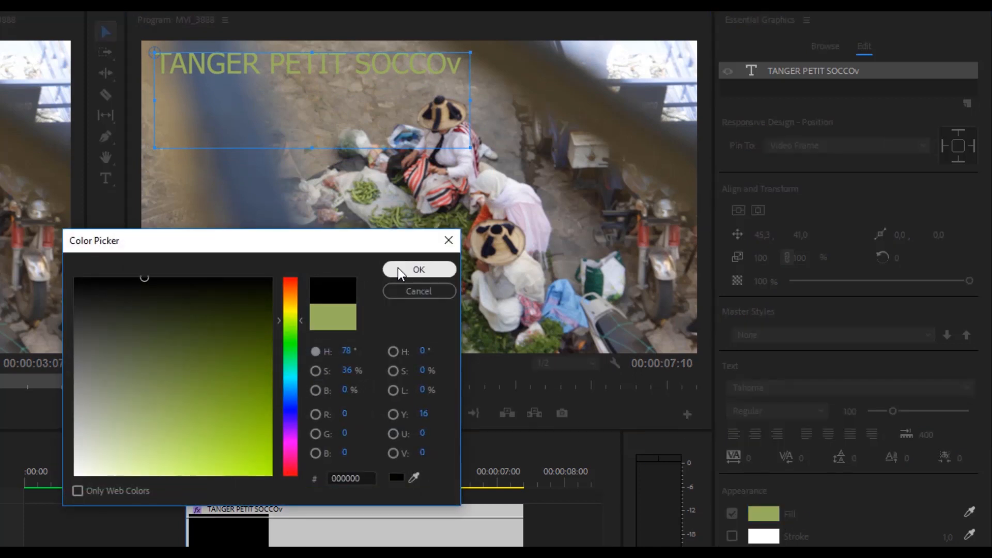
{"action": "left_click", "coordinate": [418, 269]}
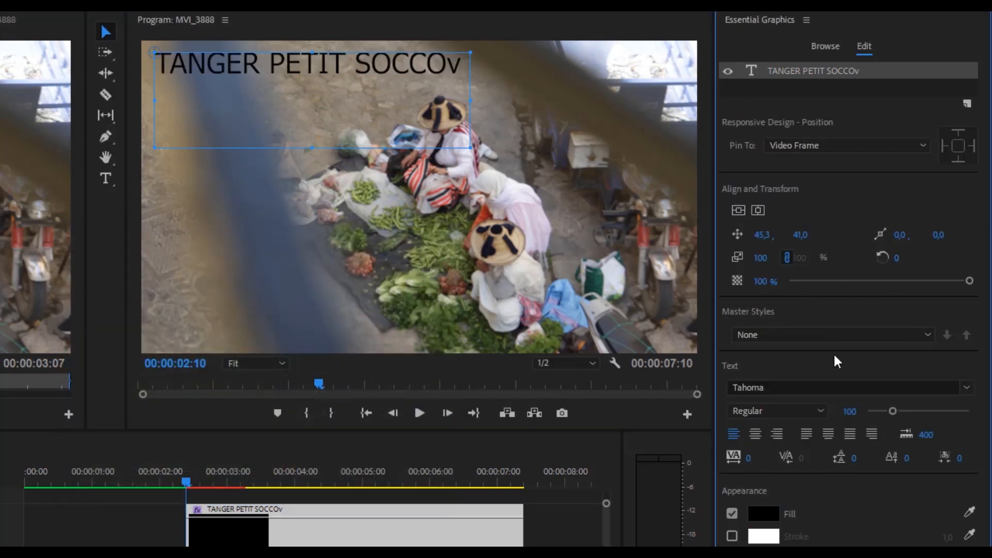
Set the title's font to Wide Latin and check which styles the font offers.
{"action": "left_click", "coordinate": [967, 388]}
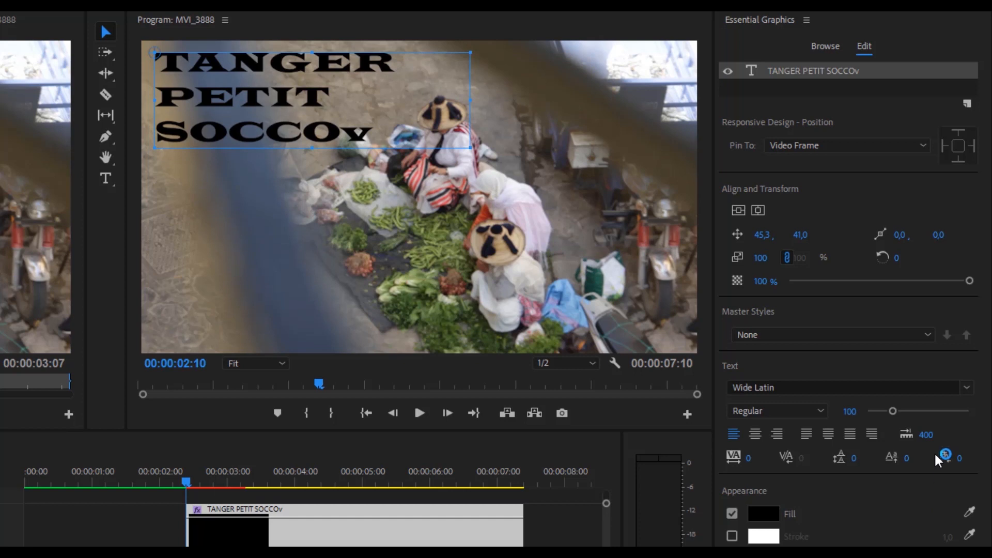
{"action": "left_click", "coordinate": [966, 387]}
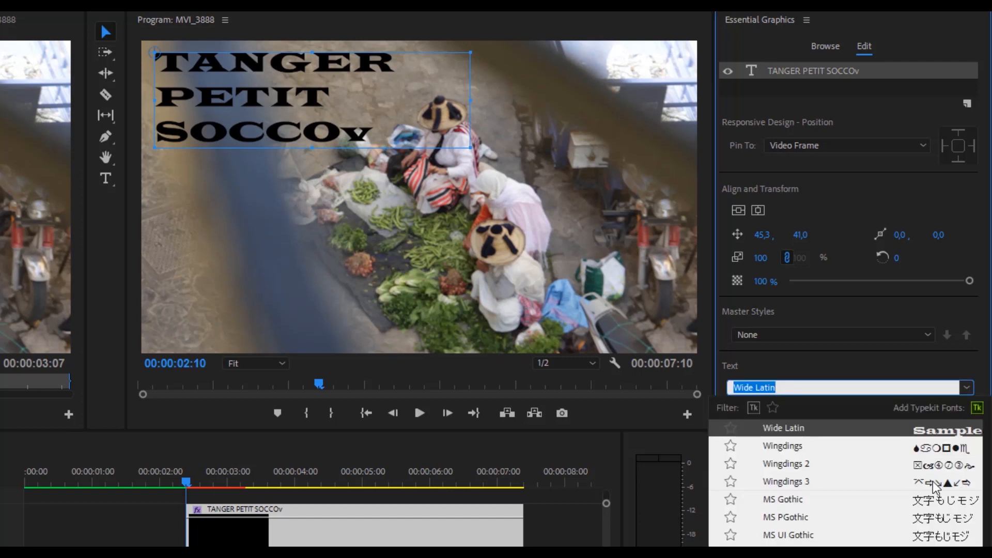
{"action": "left_click", "coordinate": [910, 388]}
{"action": "left_click", "coordinate": [901, 367]}
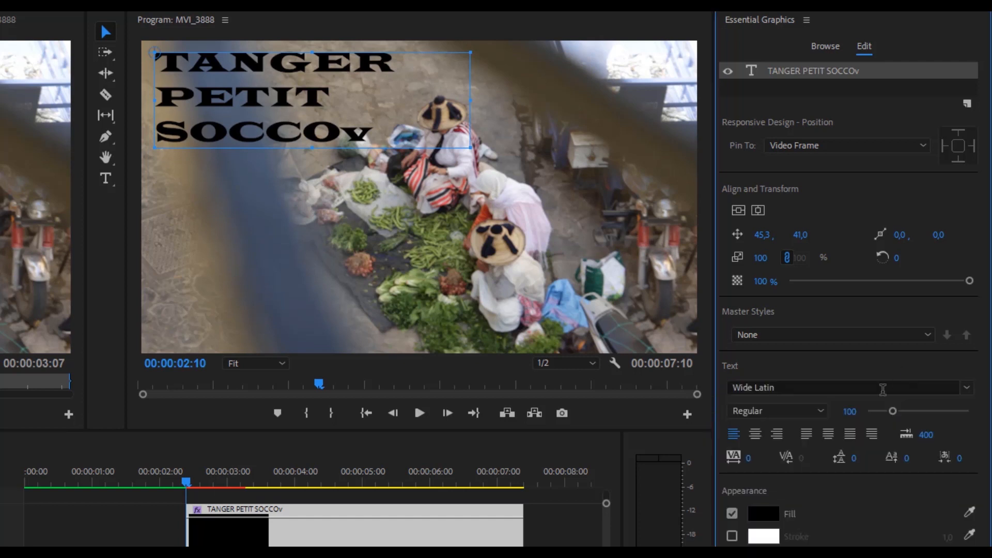
{"action": "left_click", "coordinate": [807, 411]}
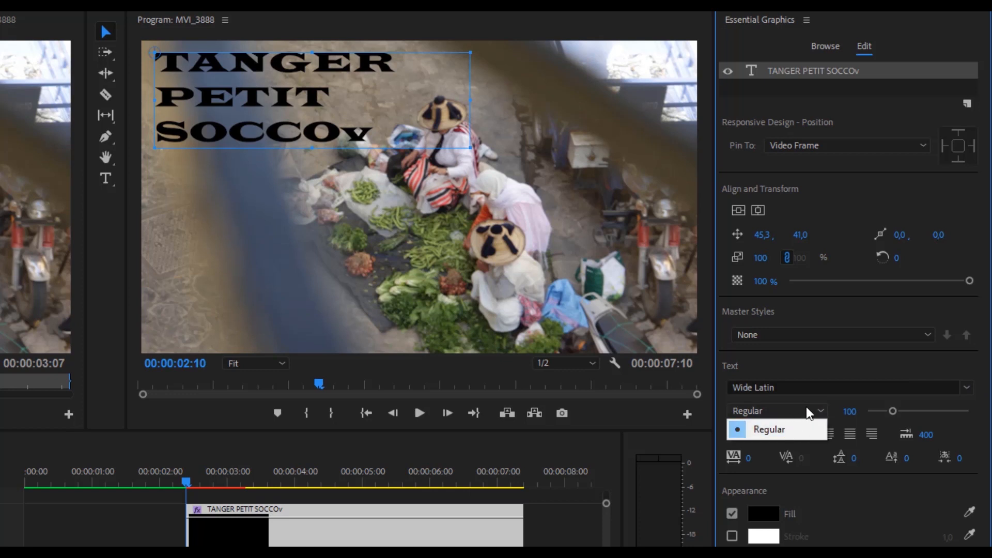
Enlarge the title's text box toward its lower-right corner and set the font size to 122.
{"action": "mouse_move", "coordinate": [892, 410]}
{"action": "left_mouse_down"}
{"action": "mouse_move", "coordinate": [909, 408]}
{"action": "mouse_move", "coordinate": [885, 411]}
{"action": "left_mouse_up"}
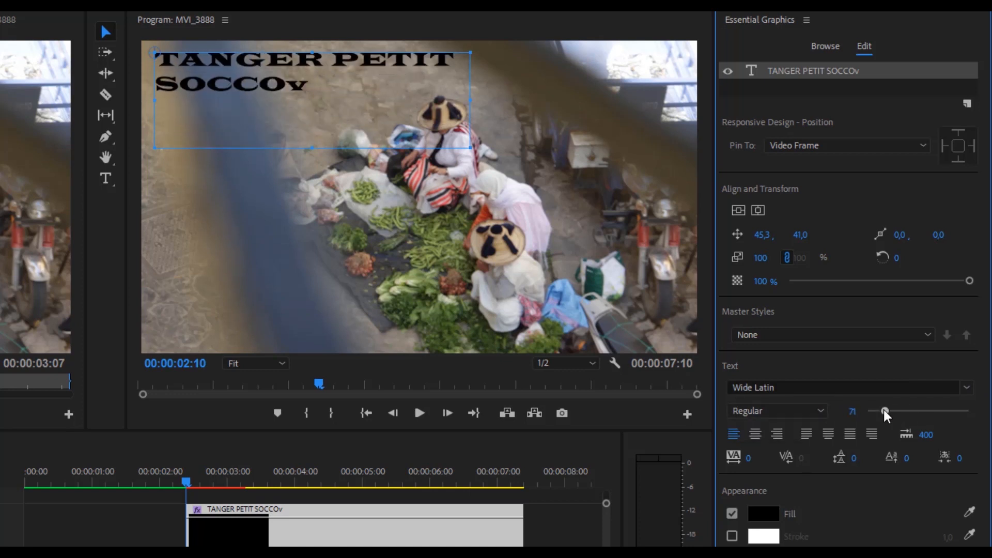
{"action": "left_click_drag", "start_coordinate": [472, 146], "coordinate": [603, 211]}
{"action": "mouse_move", "coordinate": [890, 412]}
{"action": "left_mouse_down"}
{"action": "mouse_move", "coordinate": [915, 412]}
{"action": "mouse_move", "coordinate": [898, 410]}
{"action": "left_mouse_up"}
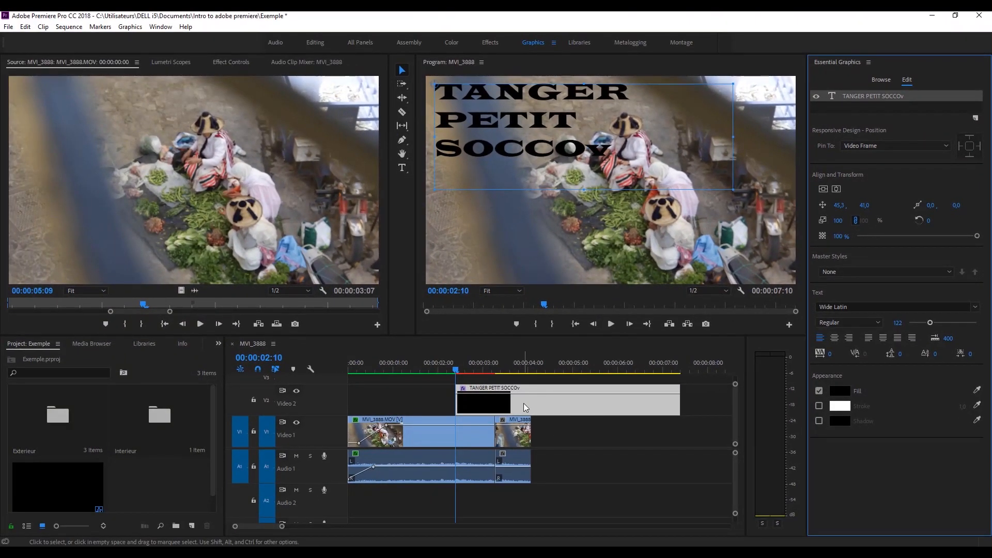
Switch to the Editing workspace, move the title clip to start at about 1.3 s, and trim its end to about 3.1 s.
{"action": "left_click", "coordinate": [524, 404]}
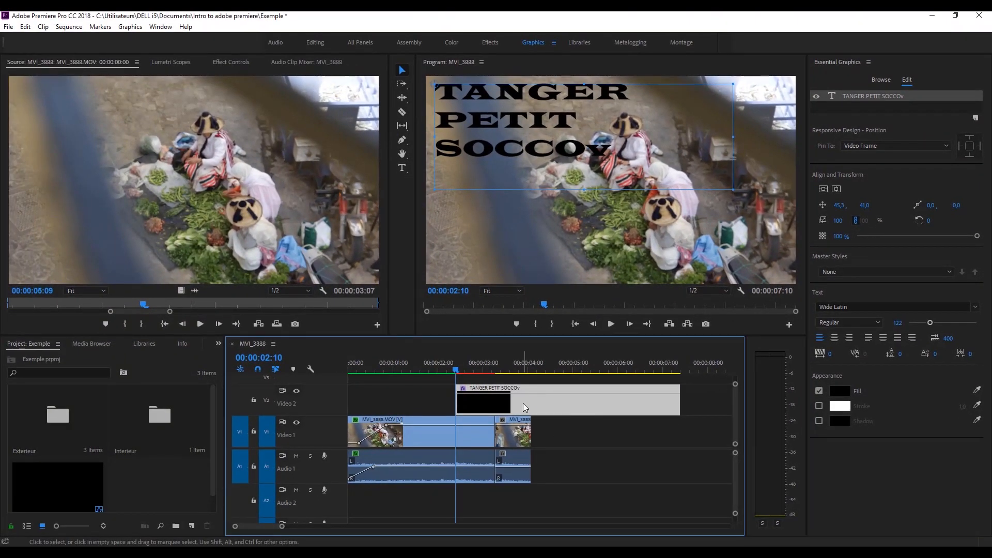
{"action": "left_click", "coordinate": [579, 236]}
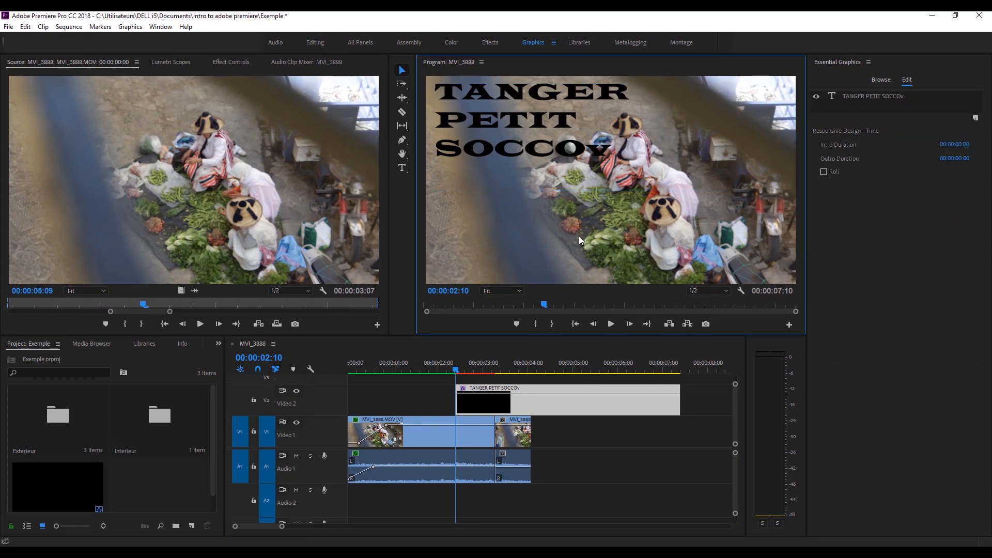
{"action": "left_click", "coordinate": [556, 409]}
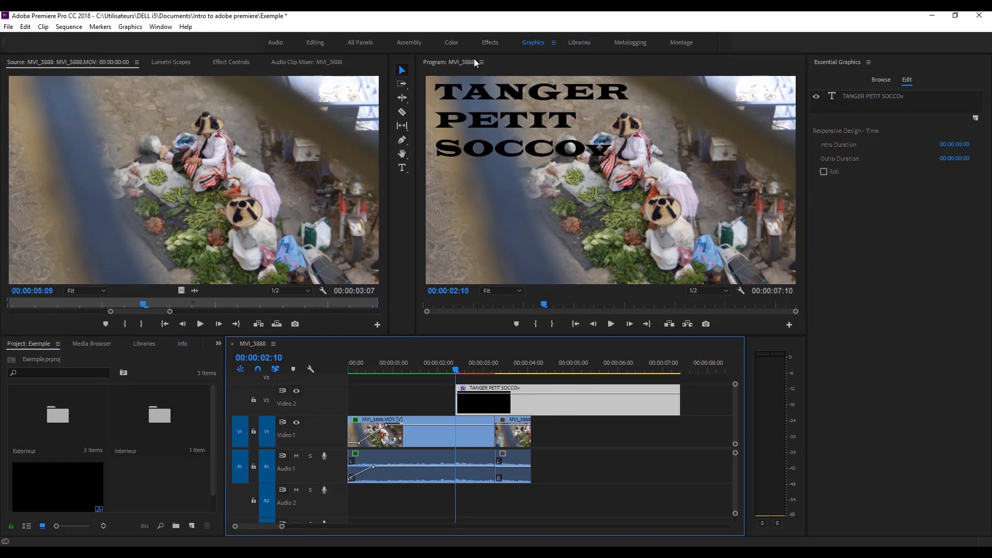
{"action": "left_click", "coordinate": [326, 42]}
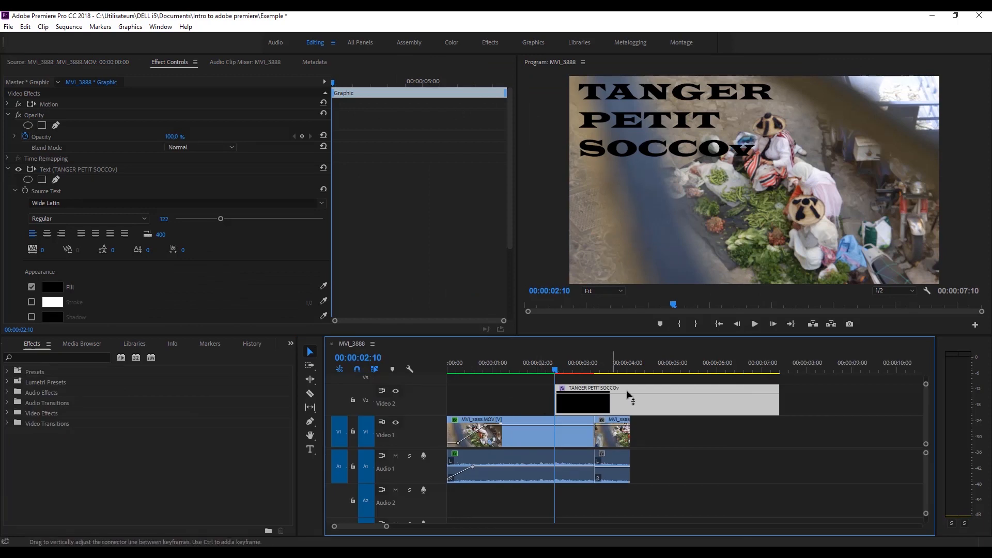
{"action": "left_click_drag", "start_coordinate": [649, 401], "coordinate": [599, 401]}
{"action": "left_click_drag", "start_coordinate": [729, 401], "coordinate": [586, 413]}
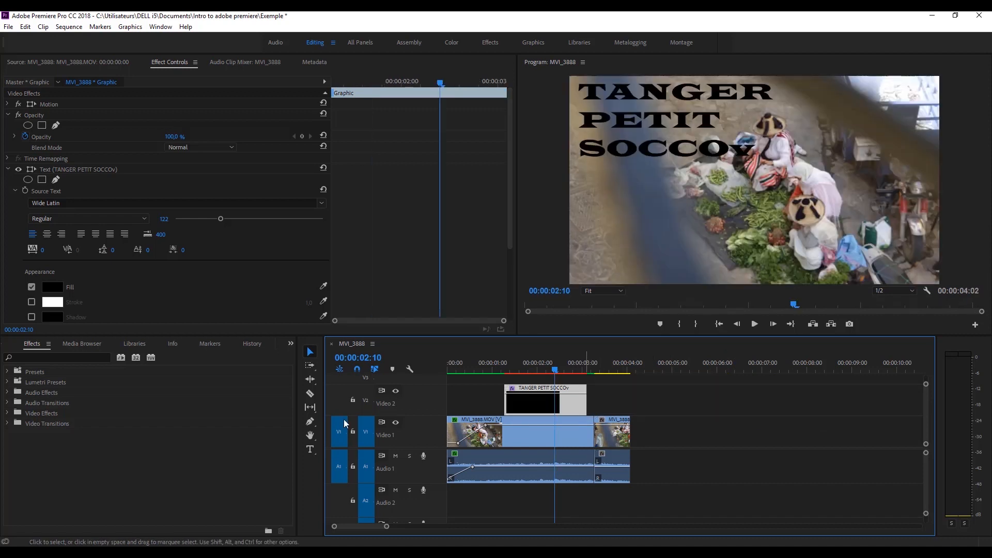
Try splitting the title clip near both ends with the Razor tool, undo the cuts, and return to the Selection tool.
{"action": "left_click", "coordinate": [310, 394]}
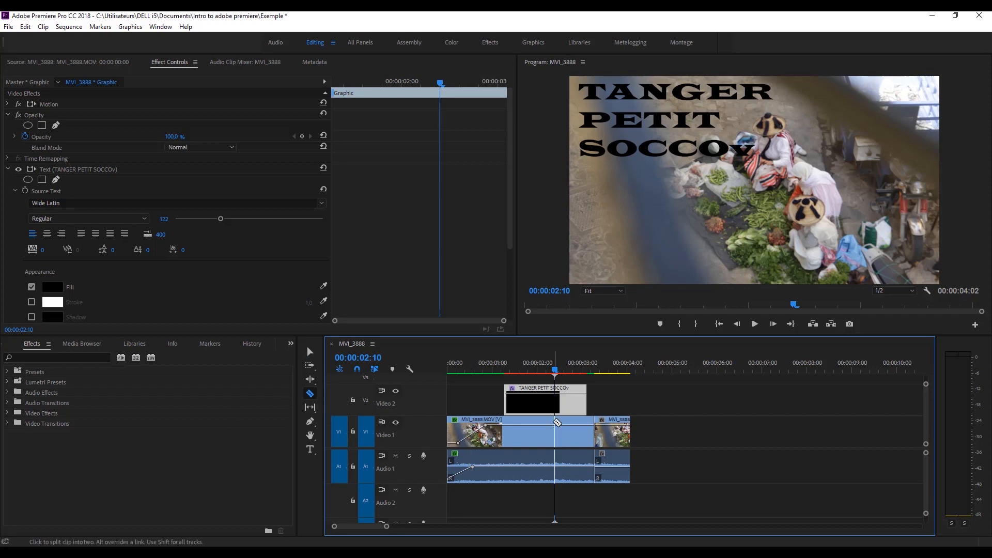
{"action": "left_click", "coordinate": [577, 404]}
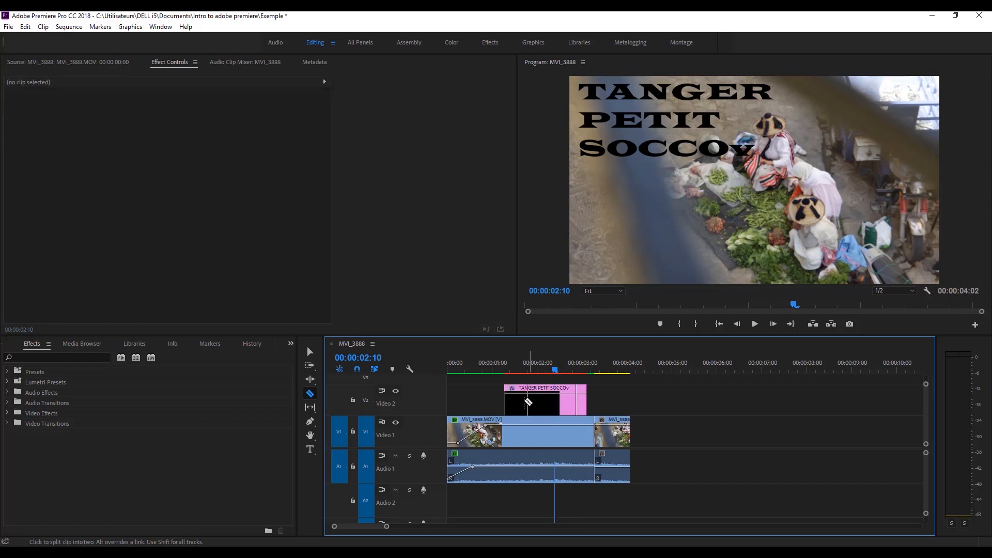
{"action": "left_click", "coordinate": [523, 404]}
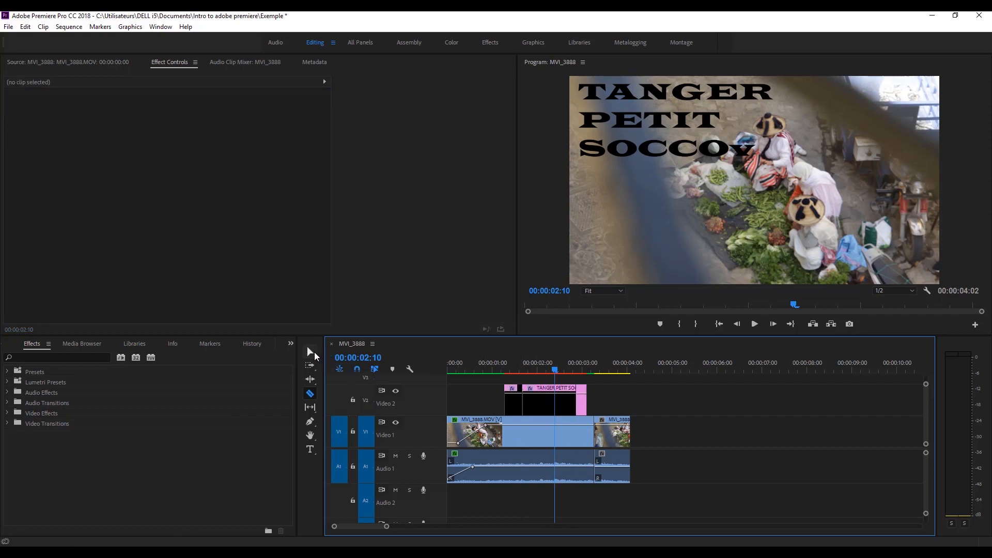
{"action": "key", "text": "ctrl+z"}
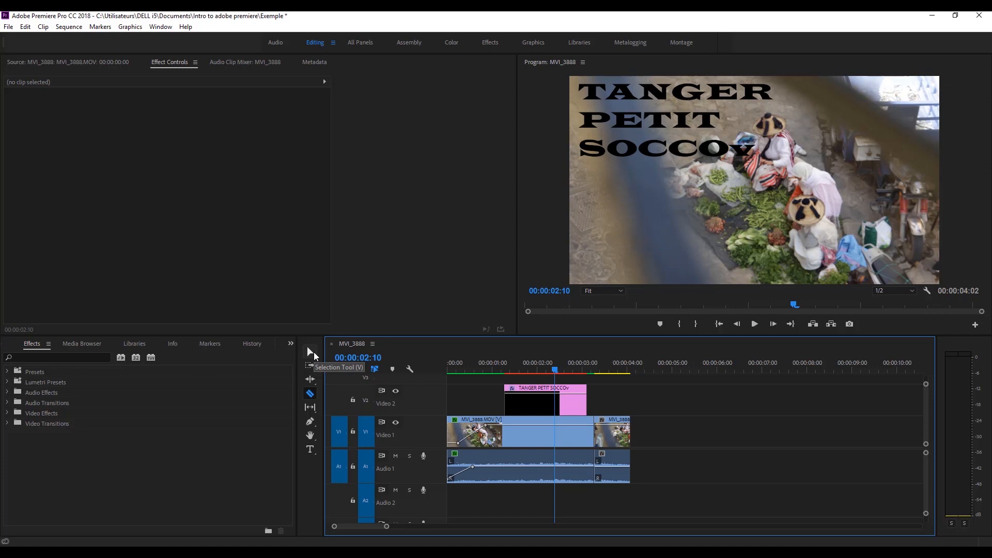
{"action": "left_click", "coordinate": [311, 353]}
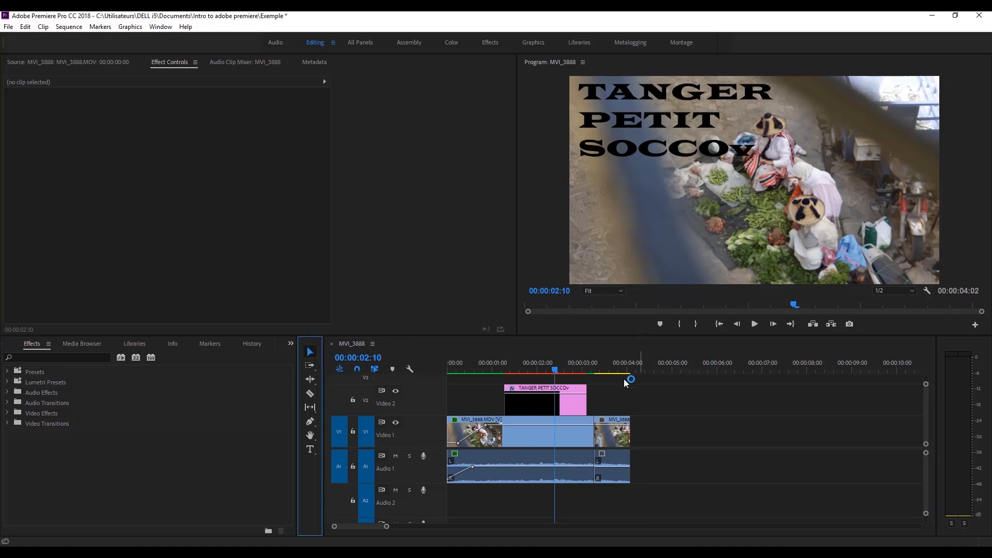
Trim the title clip to begin at about 00:00:02:00 and end at 00:00:02:20, and play the section.
{"action": "mouse_move", "coordinate": [588, 397]}
{"action": "left_mouse_down"}
{"action": "mouse_move", "coordinate": [641, 396]}
{"action": "mouse_move", "coordinate": [574, 397]}
{"action": "left_mouse_up"}
{"action": "left_click_drag", "start_coordinate": [513, 404], "coordinate": [538, 404]}
{"action": "left_click_drag", "start_coordinate": [554, 372], "coordinate": [522, 373]}
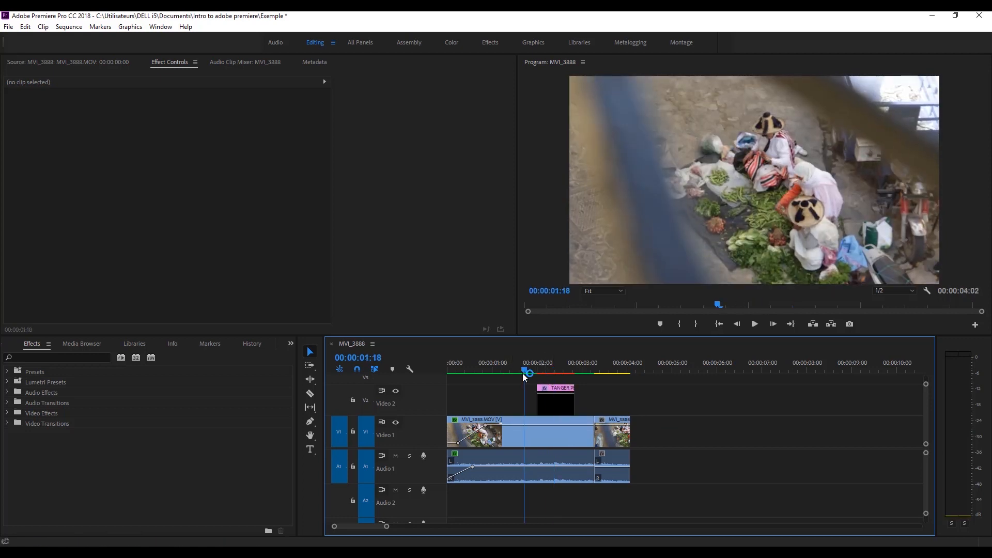
{"action": "key", "text": "space"}
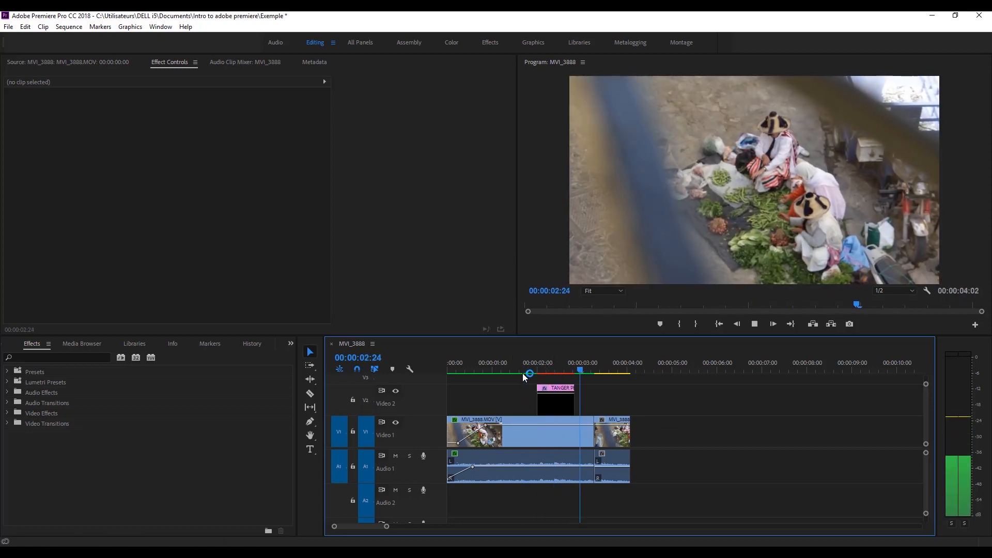
{"action": "key", "text": "space"}
Extend the title clip's start back to 00:00:01:06 and play the section from just before it.
{"action": "left_click_drag", "start_coordinate": [531, 393], "coordinate": [486, 367]}
{"action": "key", "text": "space"}
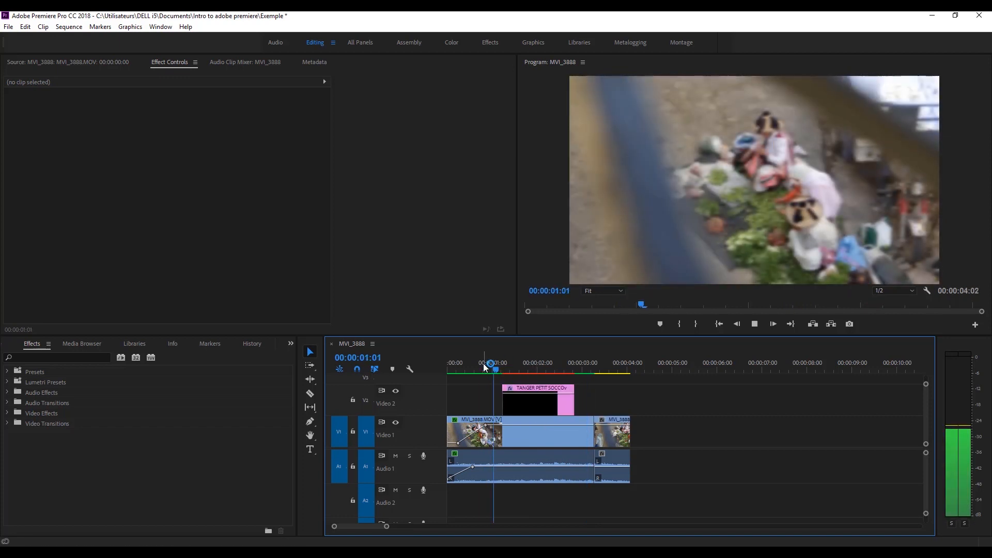
{"action": "key", "text": "space"}
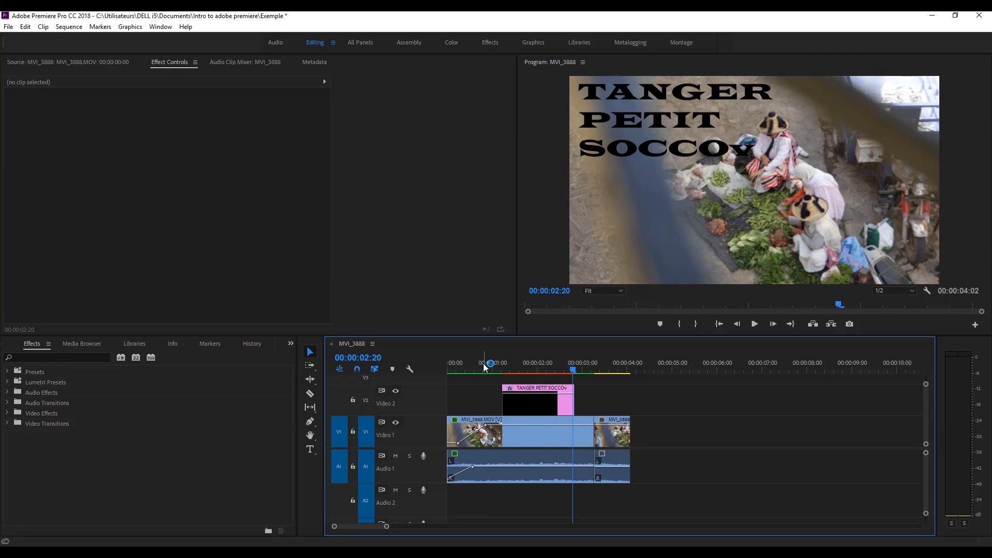
Apply the default Cross Dissolve transition to both the start and the end of the title clip.
{"action": "left_click_drag", "start_coordinate": [565, 365], "coordinate": [475, 366]}
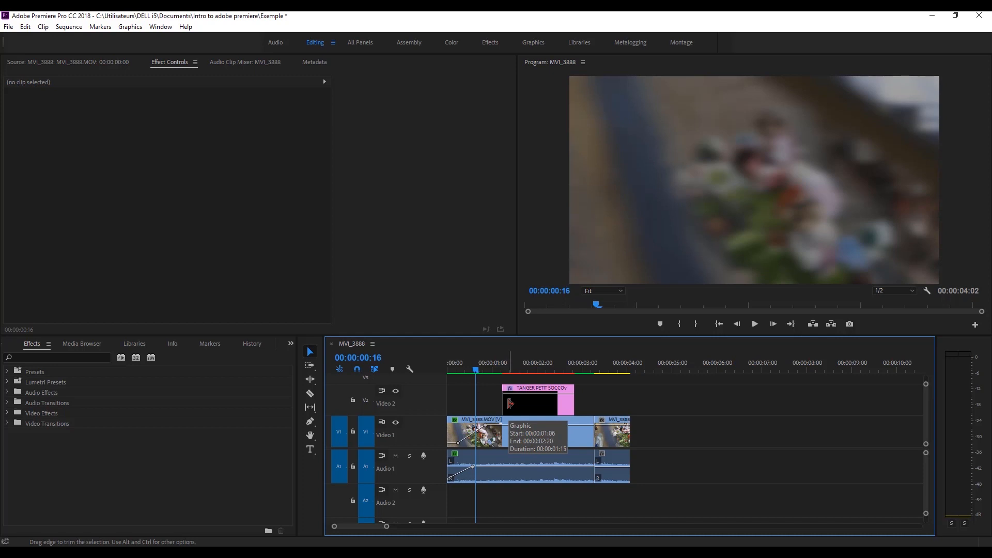
{"action": "right_click", "coordinate": [505, 404]}
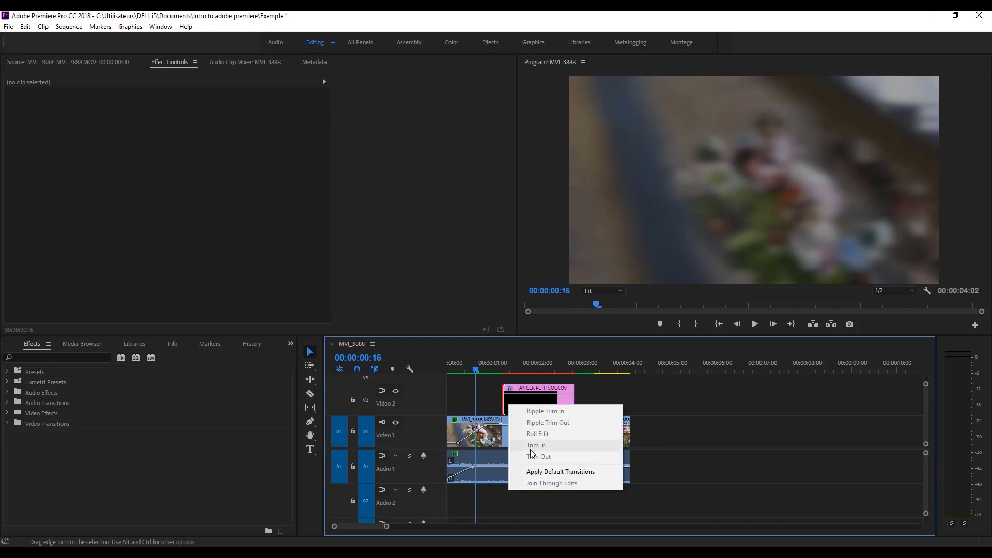
{"action": "left_click", "coordinate": [573, 474]}
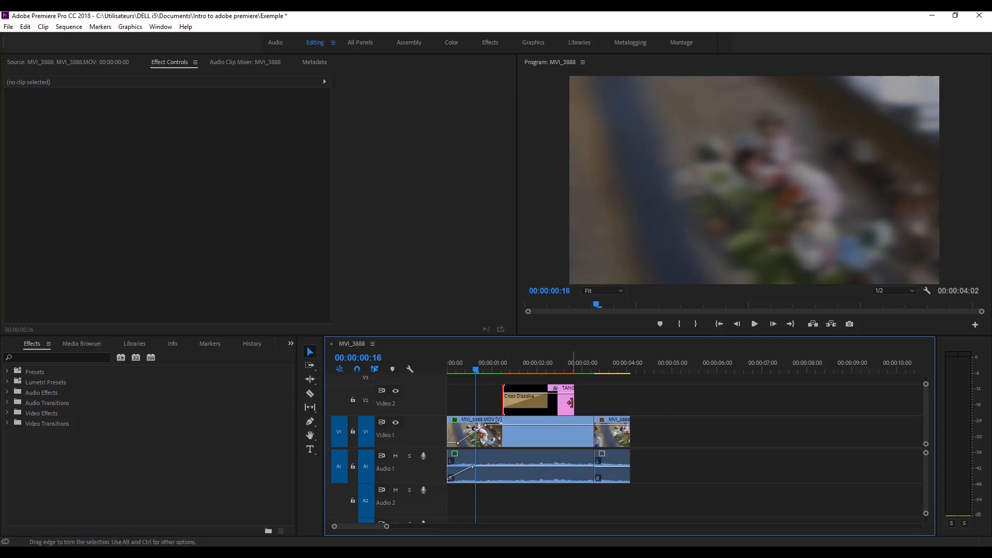
{"action": "right_click", "coordinate": [571, 403]}
{"action": "left_click", "coordinate": [587, 472]}
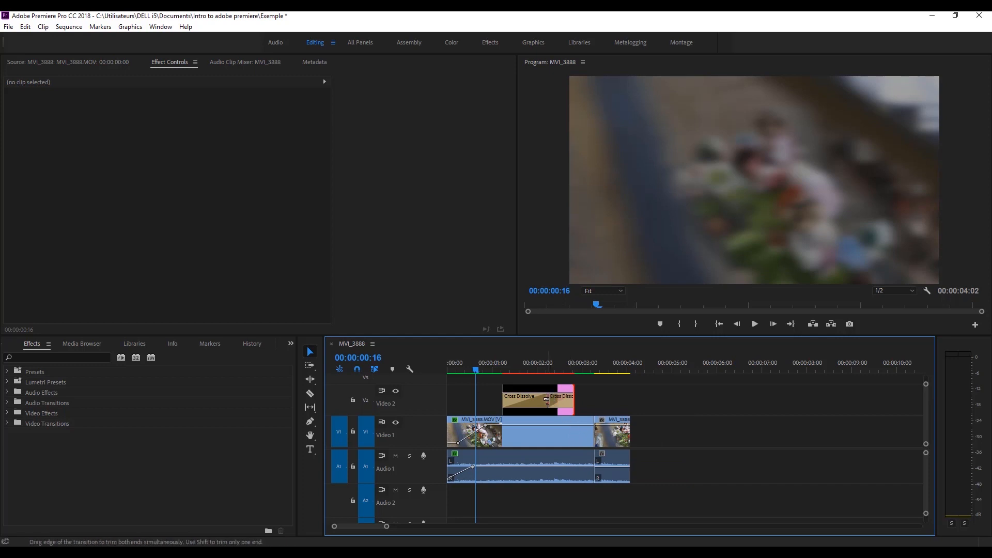
Shorten both Cross Dissolves on the title clip, the closing one to 8 frames, and play the title section.
{"action": "mouse_move", "coordinate": [546, 399]}
{"action": "left_mouse_down"}
{"action": "mouse_move", "coordinate": [512, 400]}
{"action": "mouse_move", "coordinate": [566, 399]}
{"action": "left_mouse_up"}
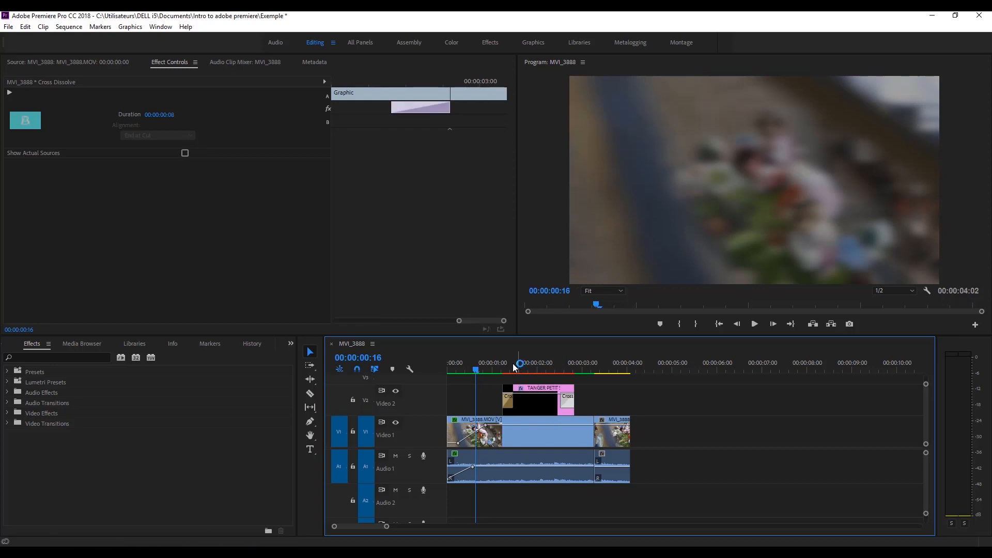
{"action": "left_click", "coordinate": [499, 365]}
{"action": "key", "text": "space"}
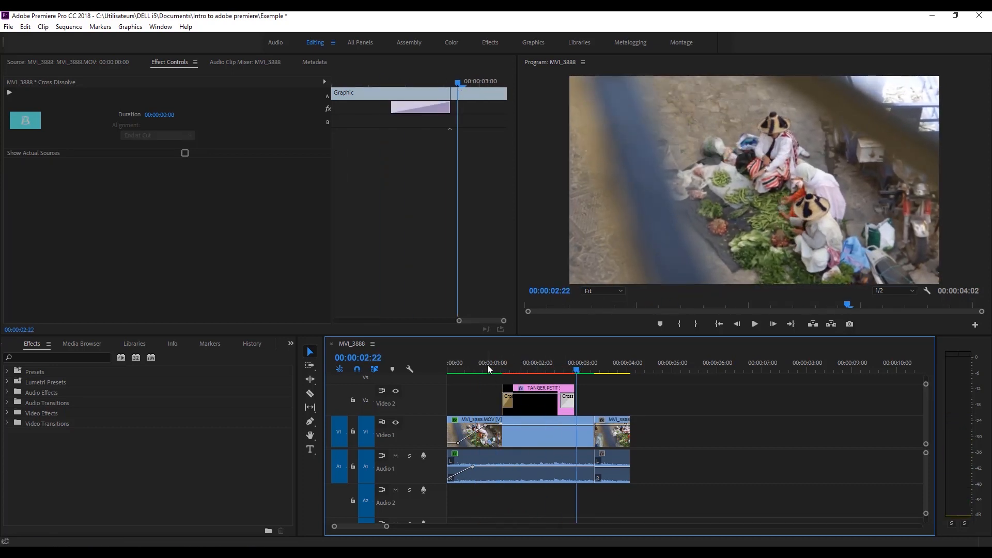
{"action": "left_click", "coordinate": [489, 366]}
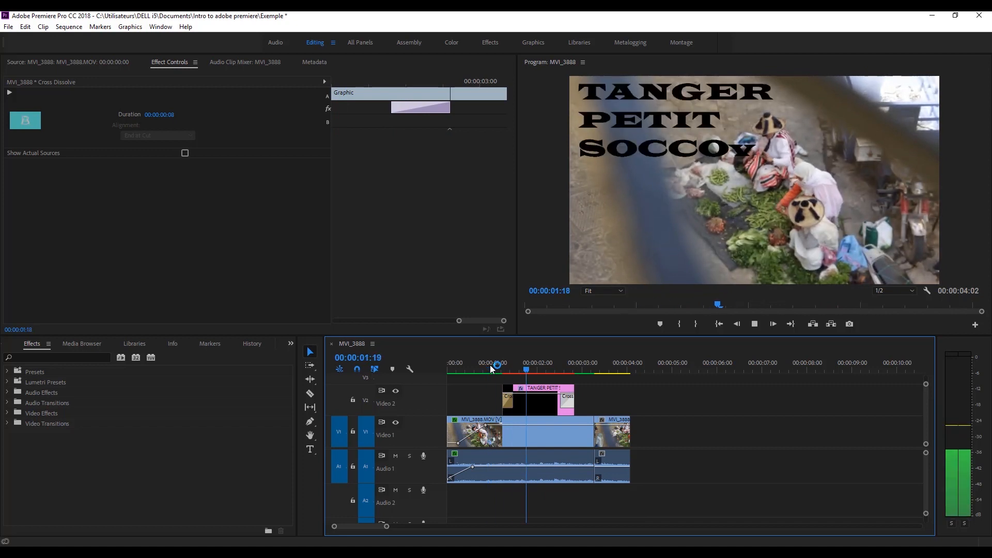
{"action": "key", "text": "space"}
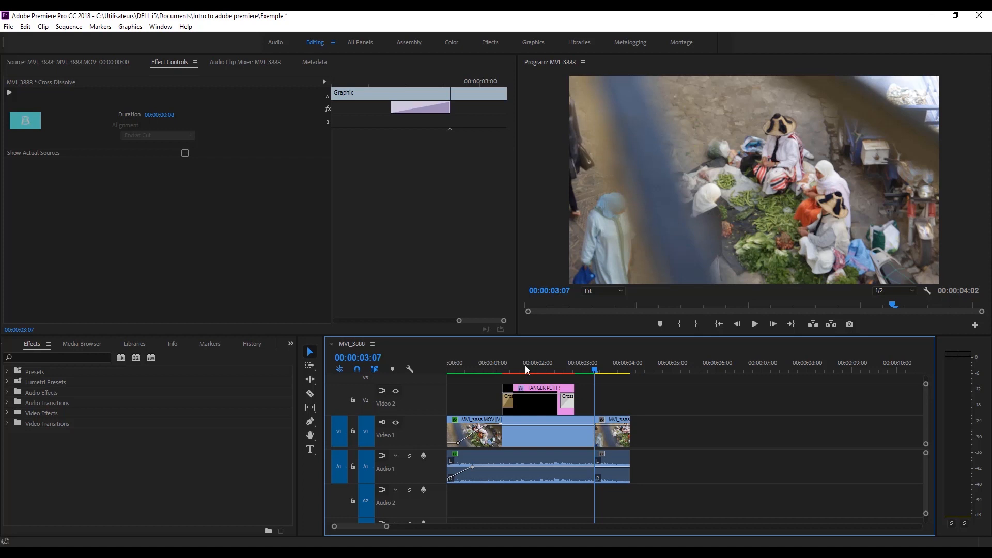
Save the project and mark the whole sequence as the in-to-out range, from 00:00:00:00 to 00:00:04:02.
{"action": "key", "text": "ctrl+s"}
{"action": "left_click_drag", "start_coordinate": [596, 373], "coordinate": [435, 379]}
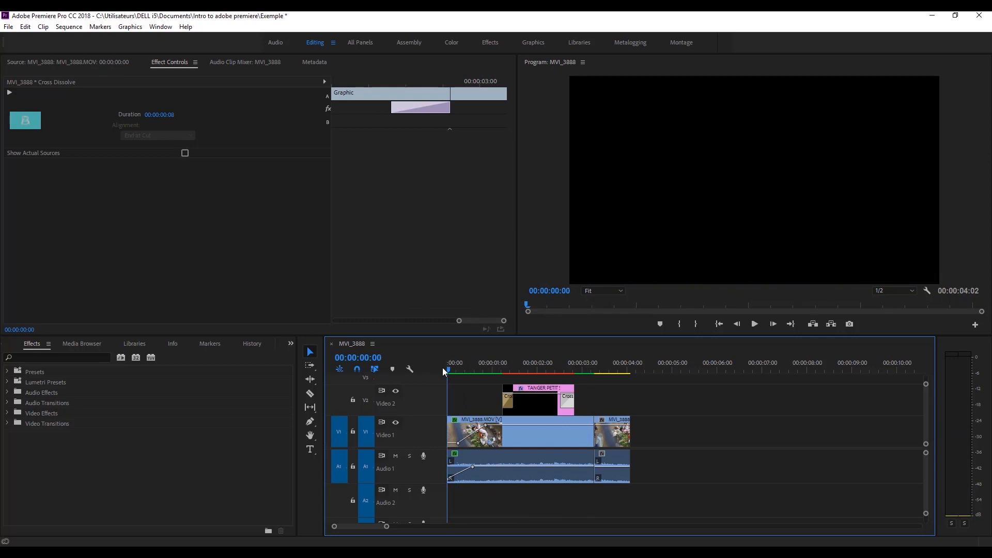
{"action": "left_click", "coordinate": [590, 358]}
{"action": "left_click_drag", "start_coordinate": [623, 355], "coordinate": [441, 377]}
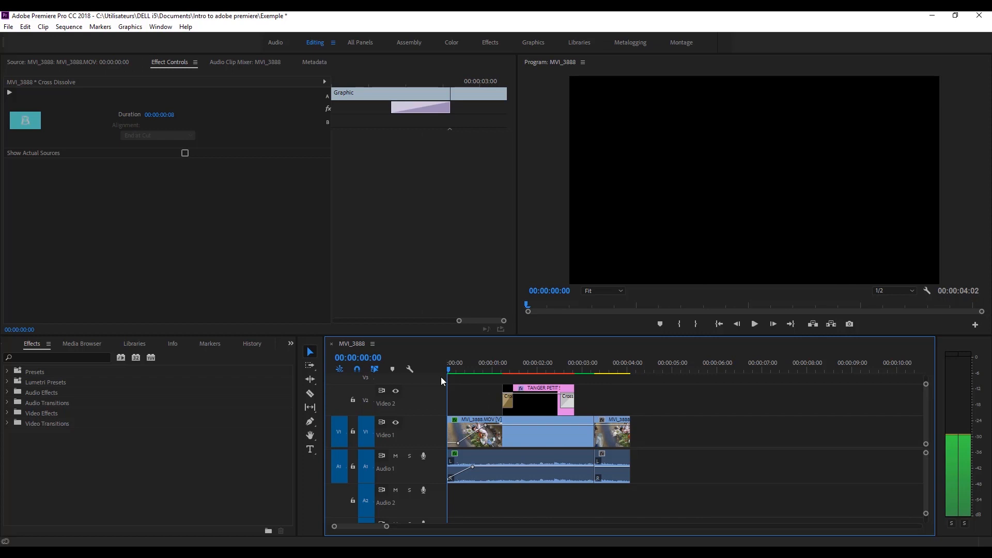
{"action": "left_click_drag", "start_coordinate": [618, 354], "coordinate": [634, 353]}
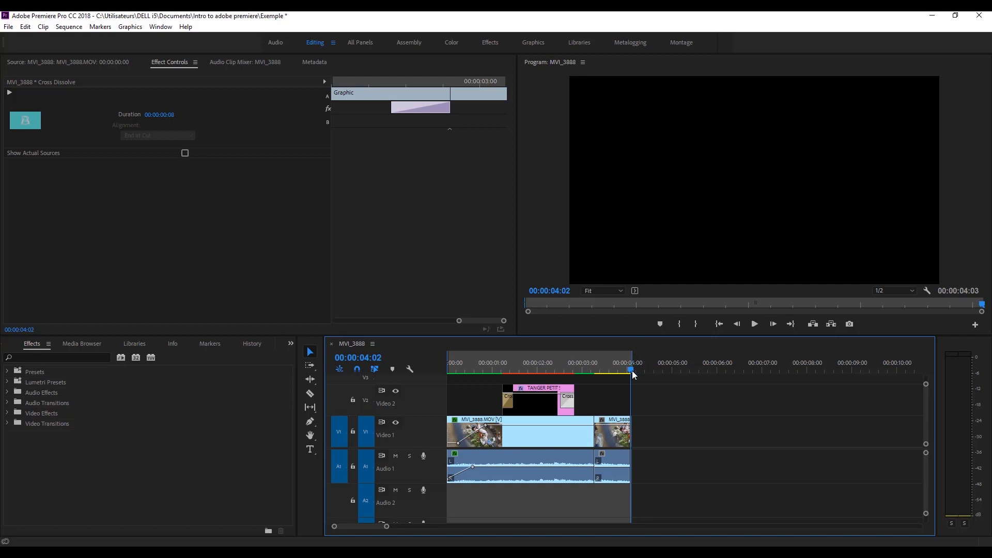
Return the playhead to the sequence start, render the effects, and play the rendered preview to 00:00:03:12.
{"action": "left_click_drag", "start_coordinate": [645, 374], "coordinate": [398, 390]}
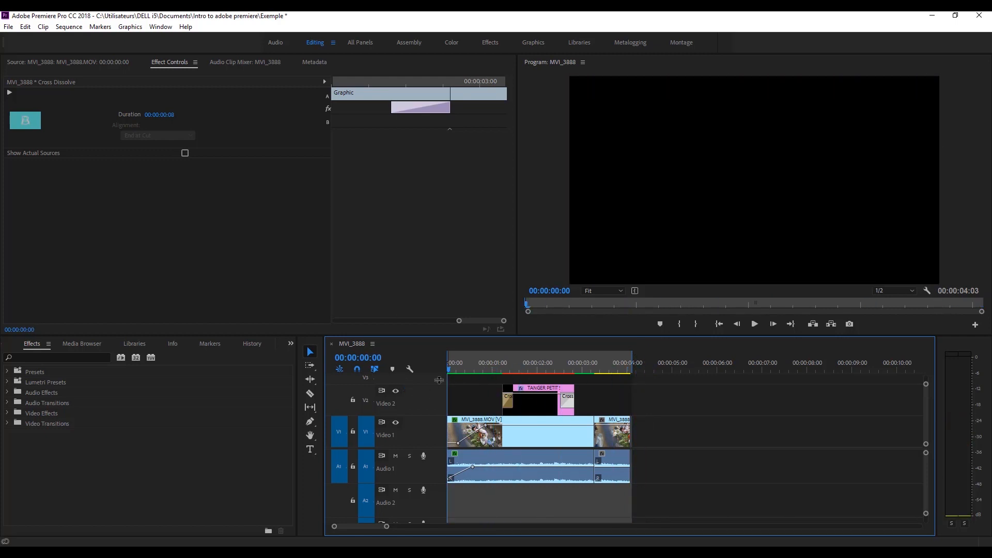
{"action": "key", "text": "Return"}
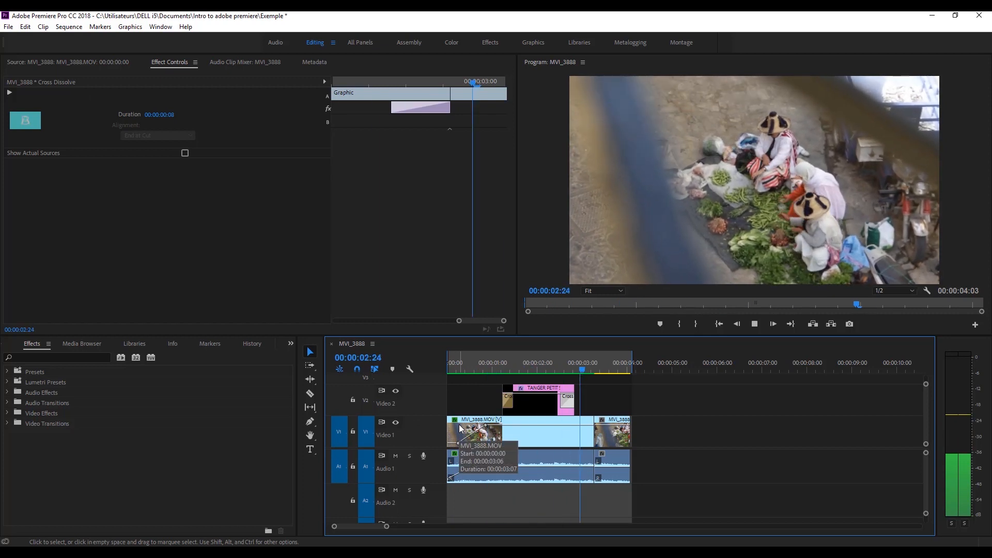
{"action": "key", "text": "space"}
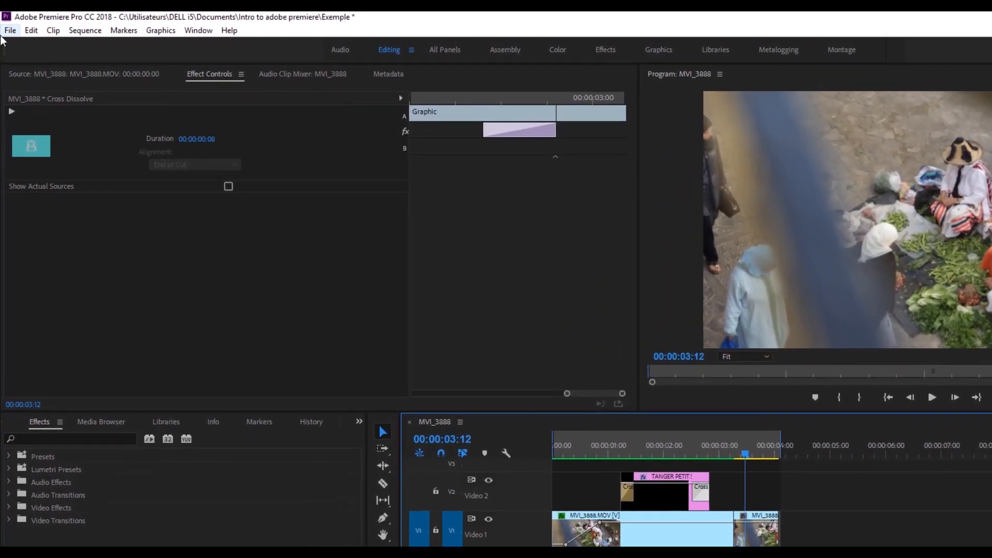
Open the media export settings for the sequence and choose the YouTube 1080p HD preset.
{"action": "left_click", "coordinate": [10, 30]}
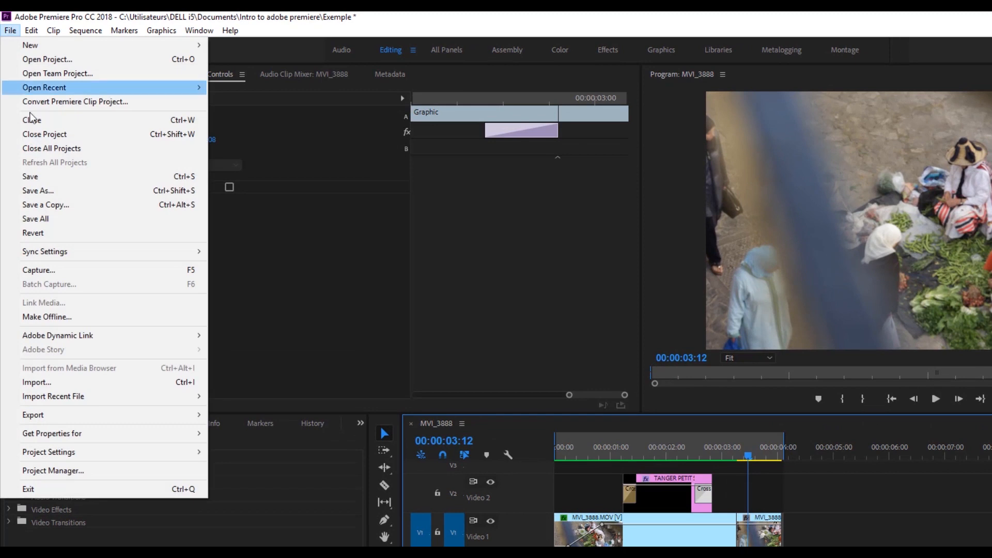
{"action": "mouse_move", "coordinate": [128, 412]}
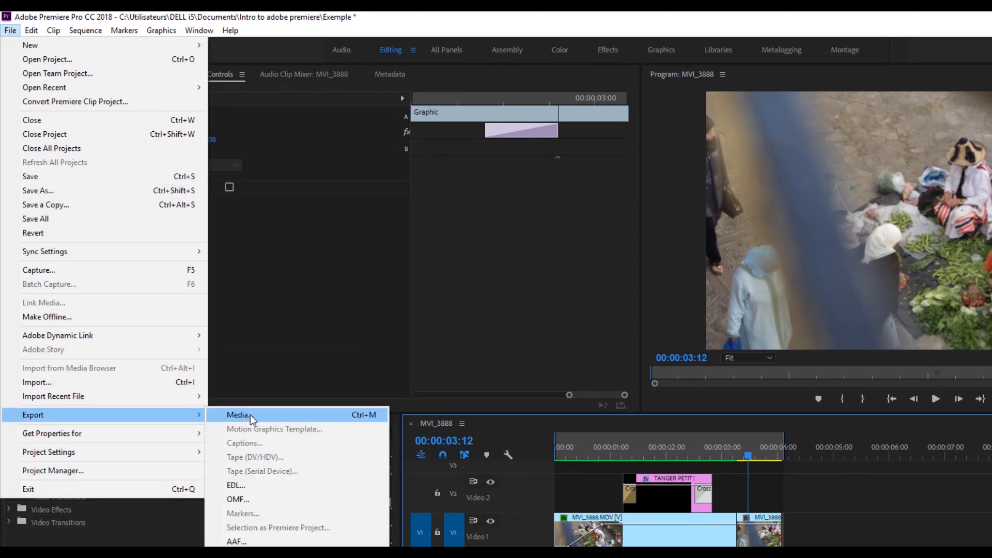
{"action": "left_click", "coordinate": [349, 414]}
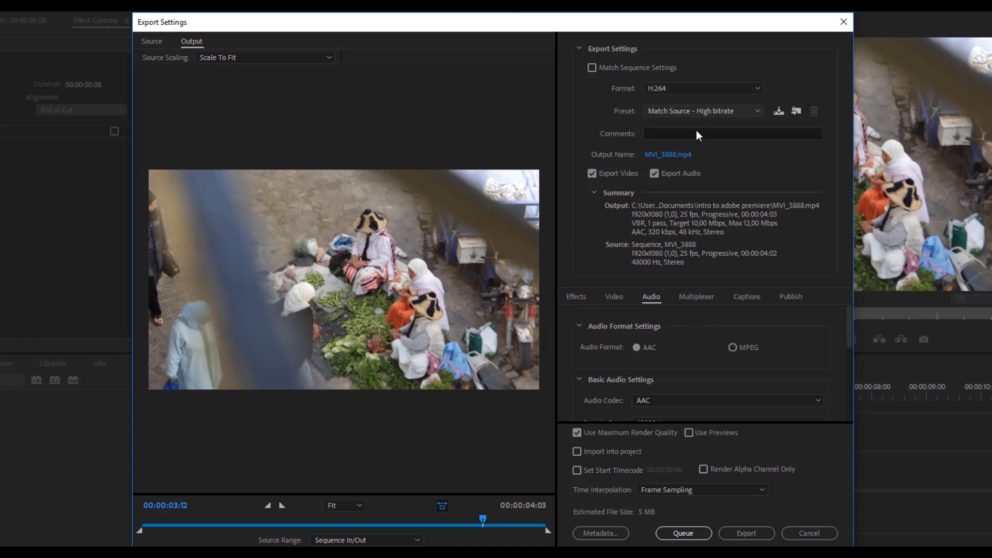
{"action": "left_click", "coordinate": [706, 112]}
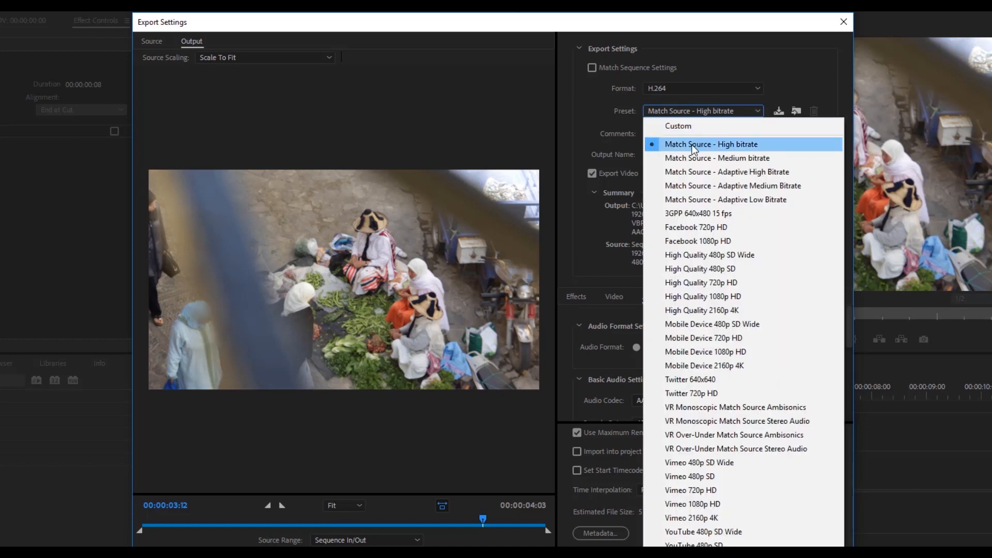
{"action": "left_click", "coordinate": [719, 145]}
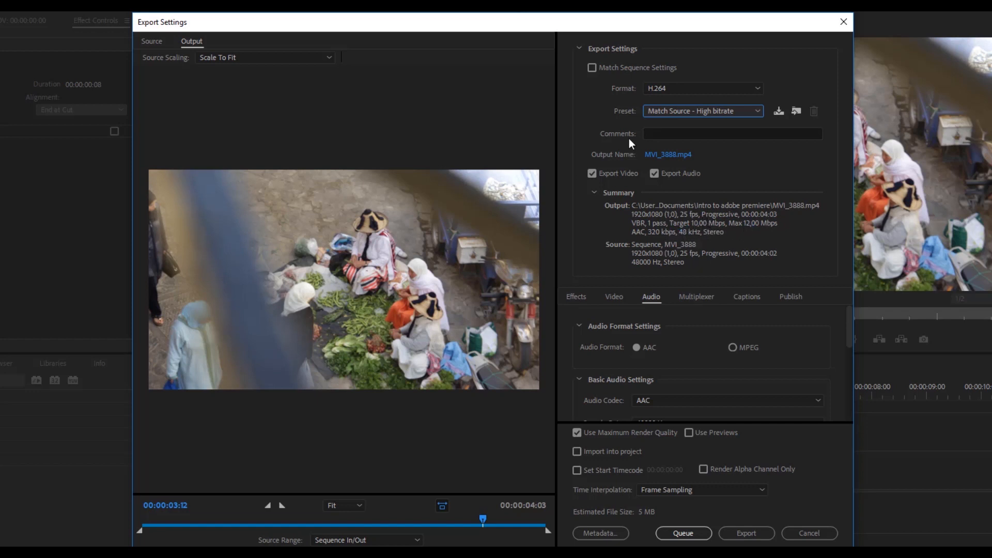
{"action": "left_click", "coordinate": [672, 116]}
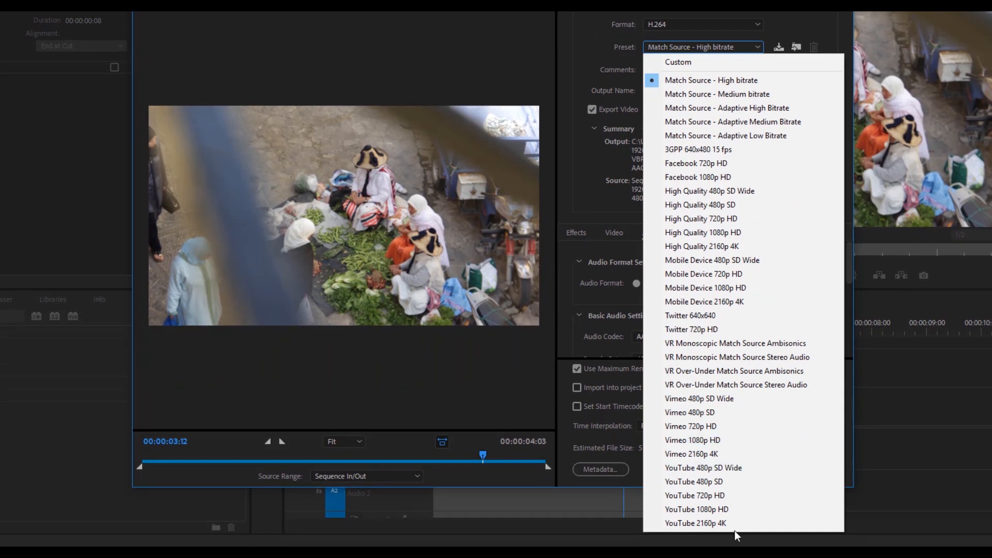
{"action": "left_click", "coordinate": [743, 509]}
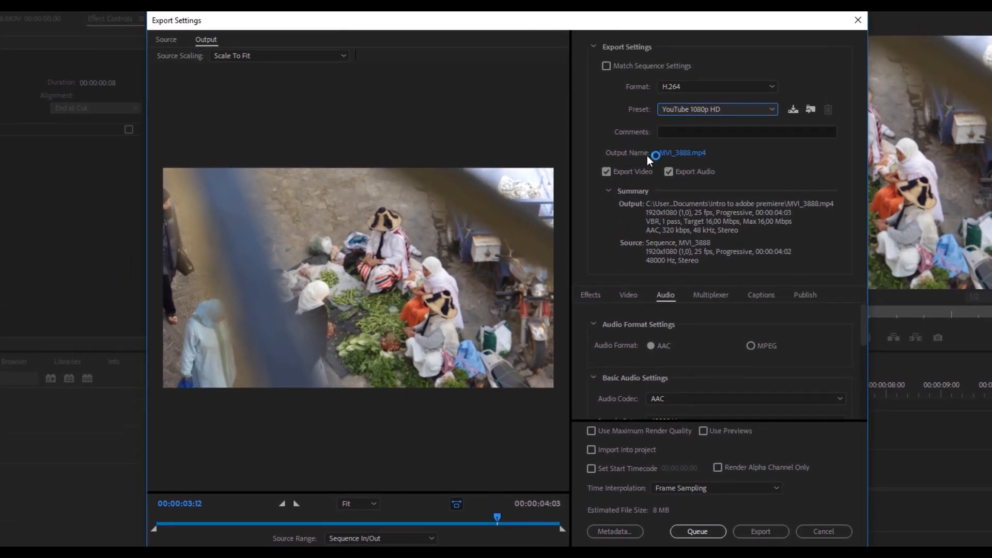
Name the export output file Exemple and save it in the Intro to adobe premiere folder.
{"action": "left_click", "coordinate": [674, 153]}
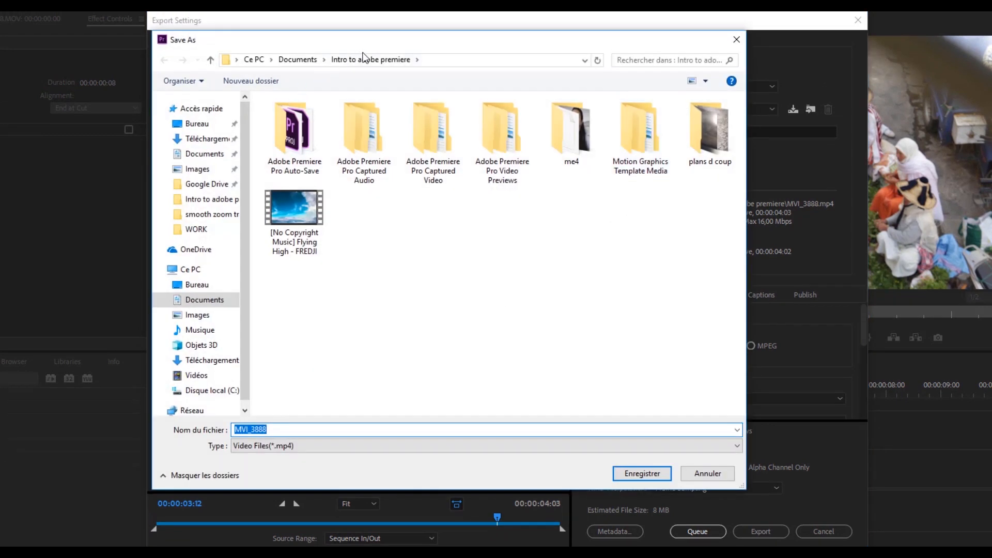
{"action": "left_click", "coordinate": [325, 426]}
{"action": "double_click", "coordinate": [326, 426]}
{"action": "type", "text": "Exemple"}
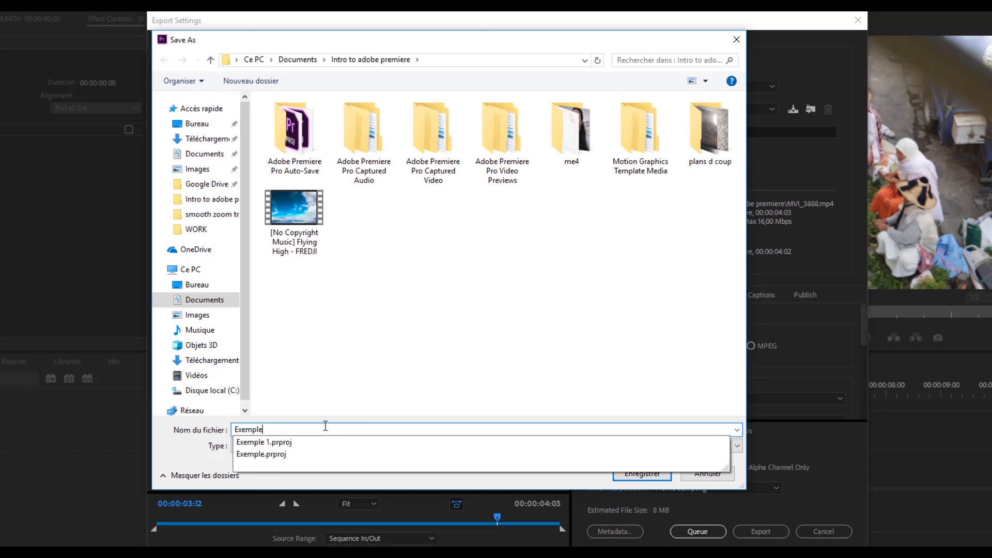
{"action": "left_click", "coordinate": [356, 408]}
{"action": "left_click", "coordinate": [628, 472]}
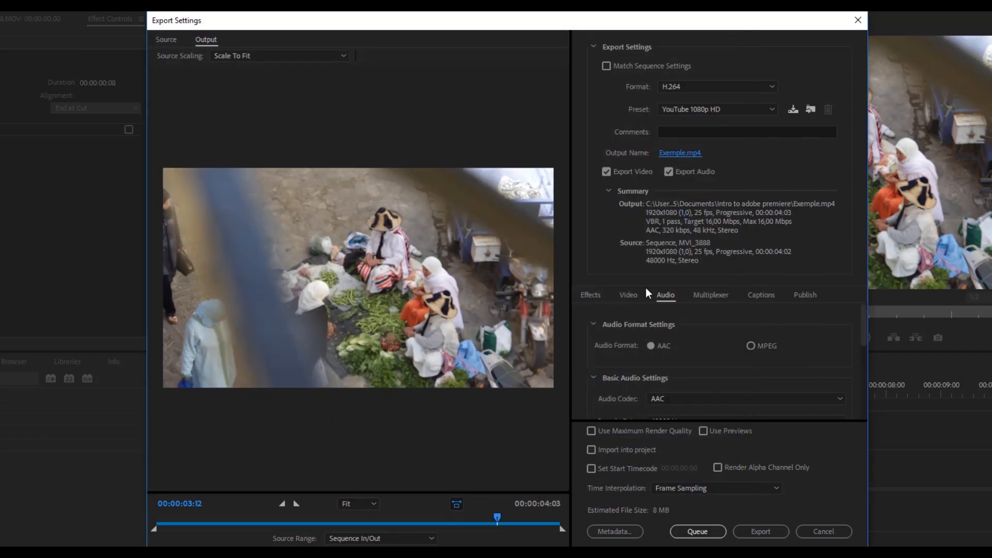
Set the export video's bitrate encoding to CBR with a target bitrate of 40 Mbps.
{"action": "left_click", "coordinate": [628, 298]}
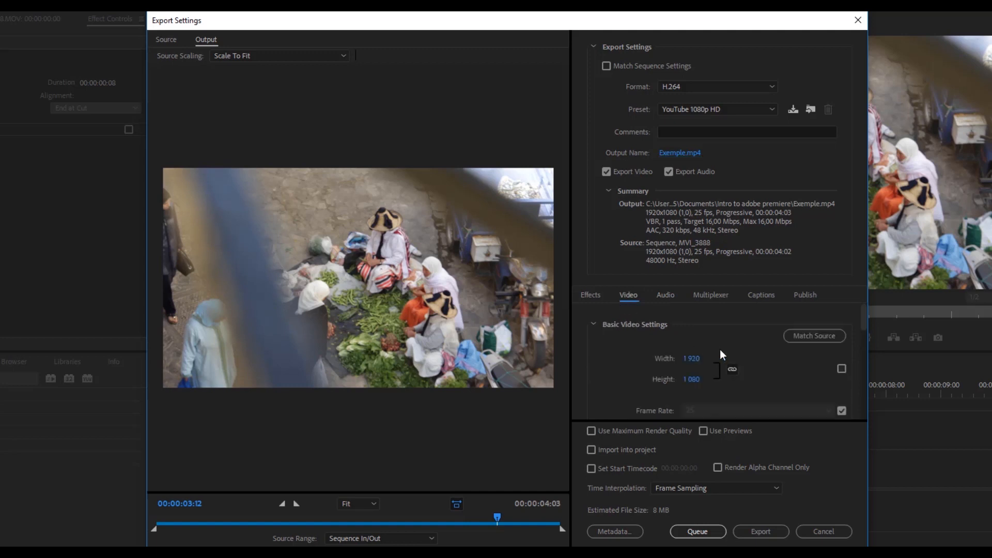
{"action": "left_click_drag", "start_coordinate": [862, 323], "coordinate": [862, 392]}
{"action": "left_click", "coordinate": [830, 334]}
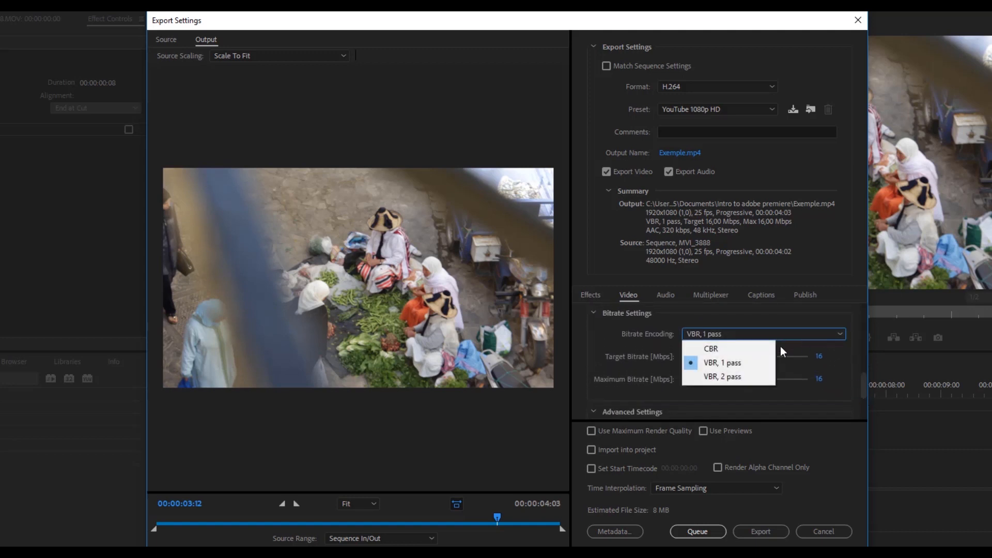
{"action": "left_click", "coordinate": [757, 349]}
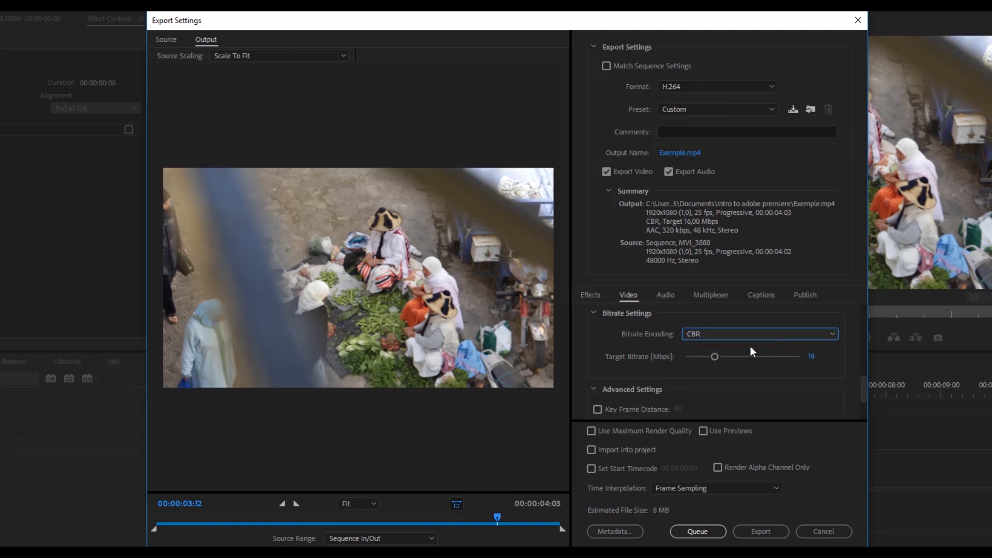
{"action": "left_click", "coordinate": [813, 358]}
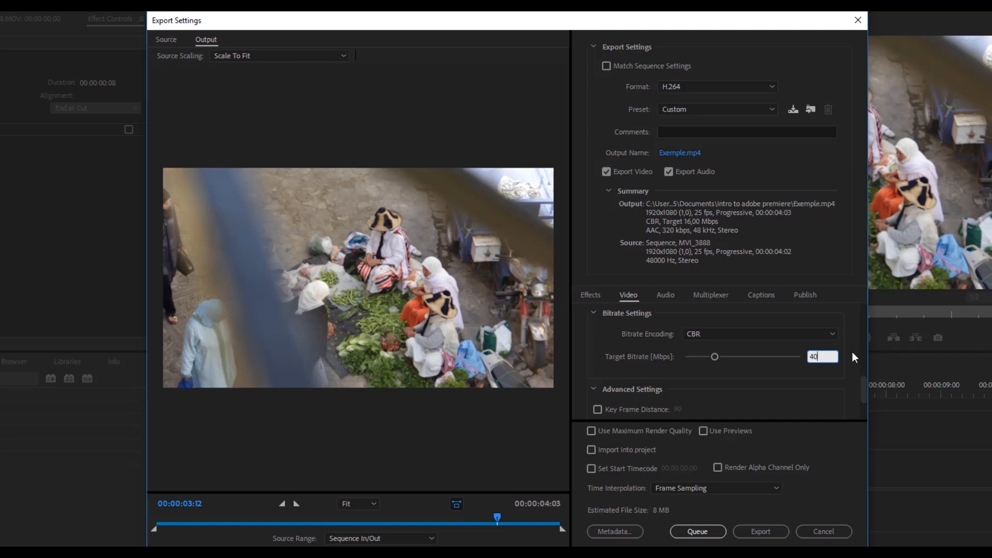
{"action": "key", "text": "Return"}
Enable Render at Maximum Depth and Use Maximum Render Quality for the export.
{"action": "mouse_move", "coordinate": [864, 386]}
{"action": "left_mouse_down"}
{"action": "mouse_move", "coordinate": [852, 315]}
{"action": "mouse_move", "coordinate": [861, 369]}
{"action": "left_mouse_up"}
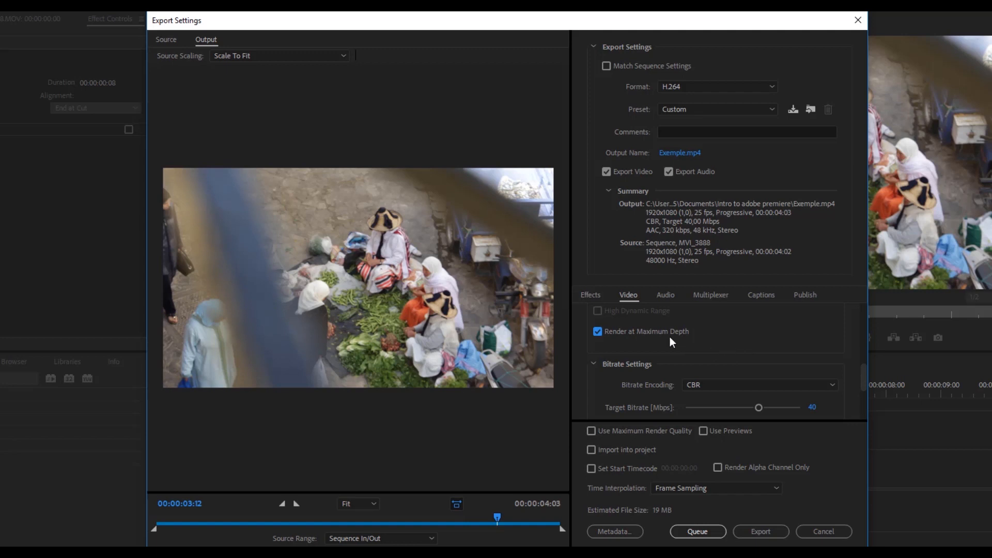
{"action": "left_click_drag", "start_coordinate": [866, 381], "coordinate": [865, 426]}
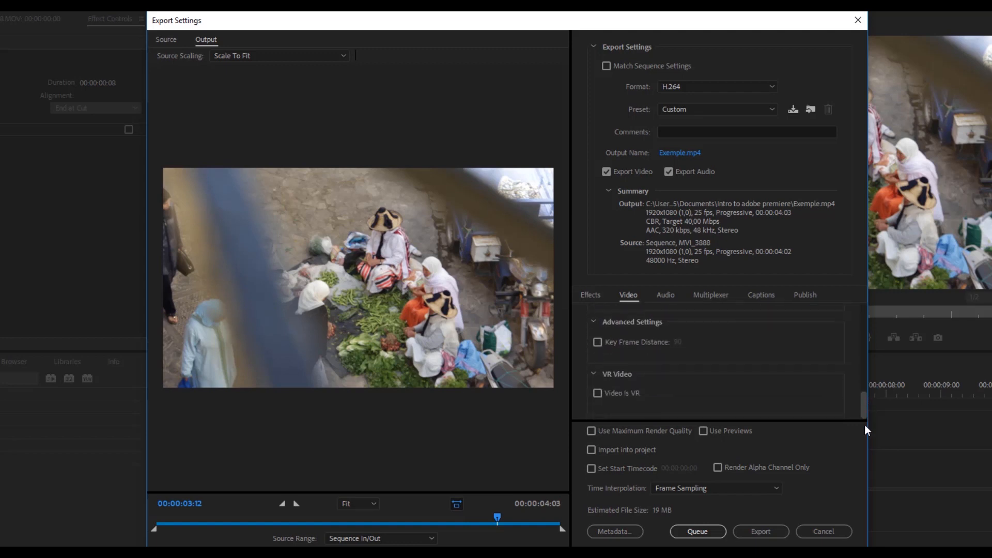
{"action": "left_click", "coordinate": [613, 434]}
Review the audio export settings, including the bitrate, and the list of available export formats.
{"action": "left_click", "coordinate": [667, 295]}
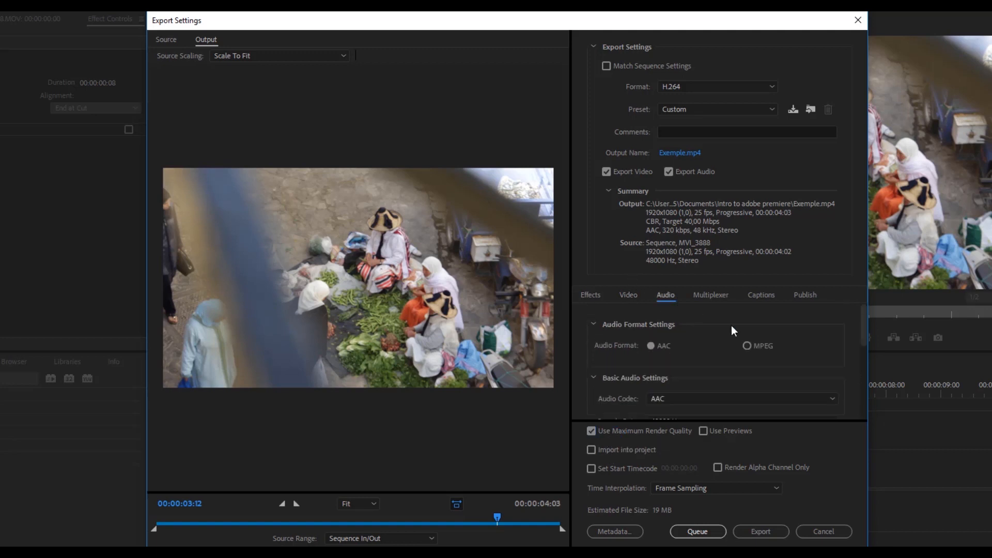
{"action": "left_click_drag", "start_coordinate": [861, 334], "coordinate": [874, 413]}
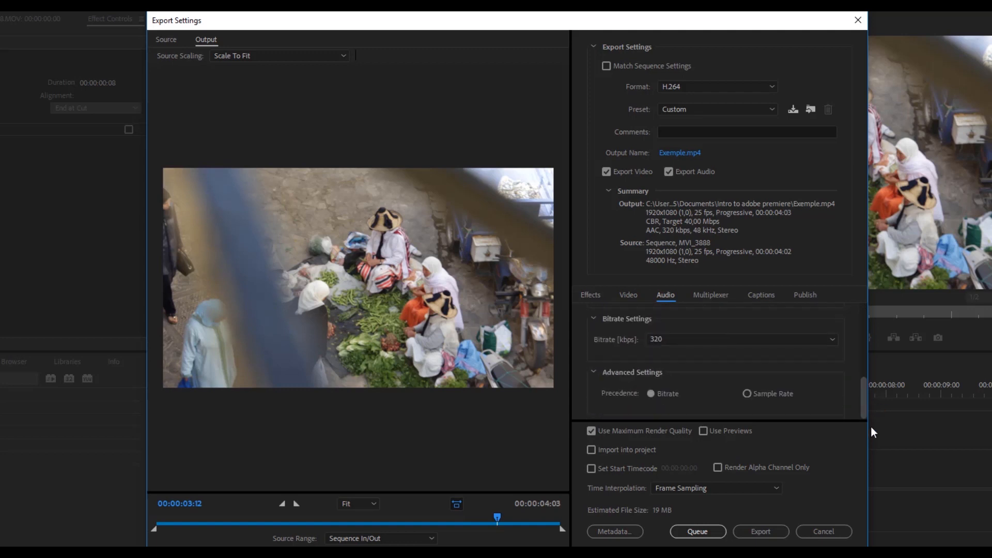
{"action": "left_click_drag", "start_coordinate": [872, 427], "coordinate": [839, 305]}
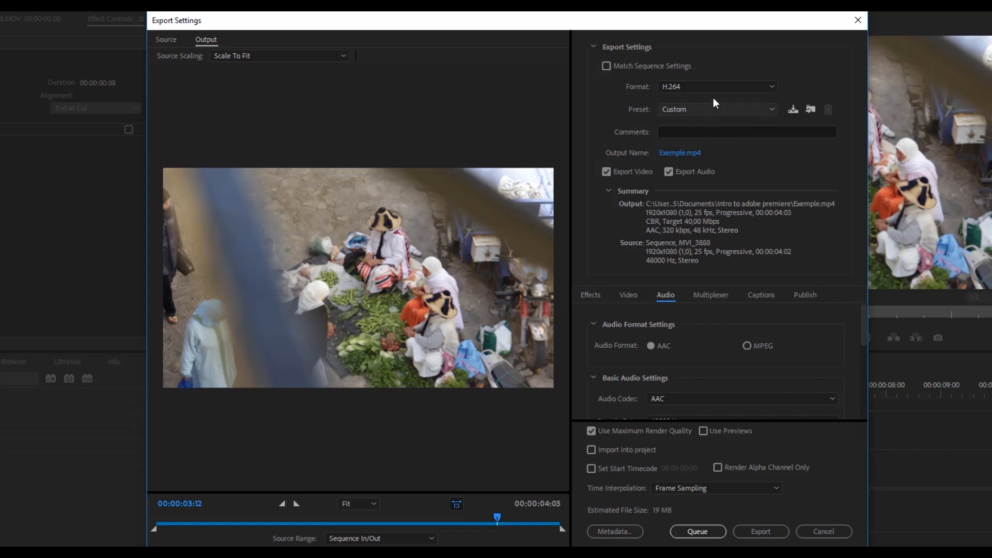
{"action": "left_click", "coordinate": [758, 89]}
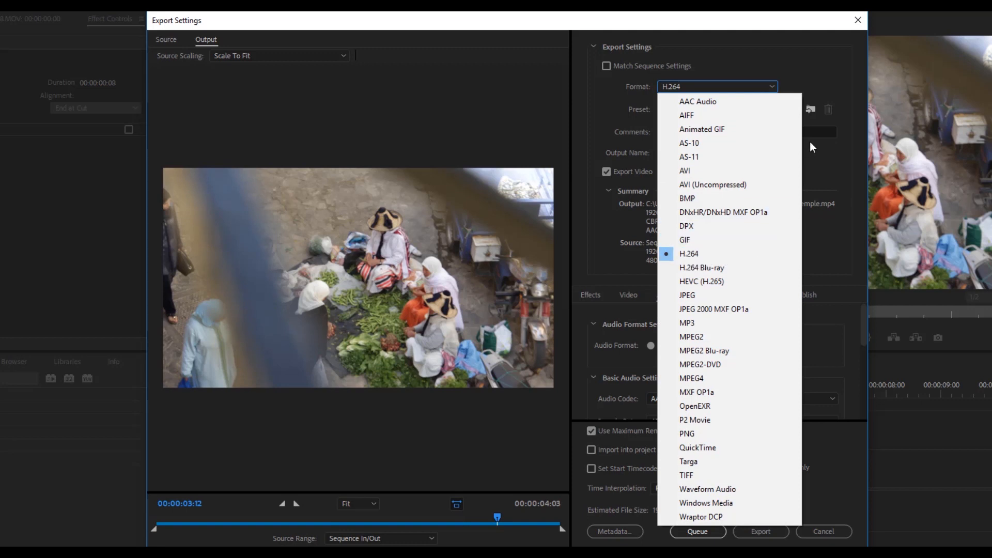
{"action": "left_click", "coordinate": [812, 90]}
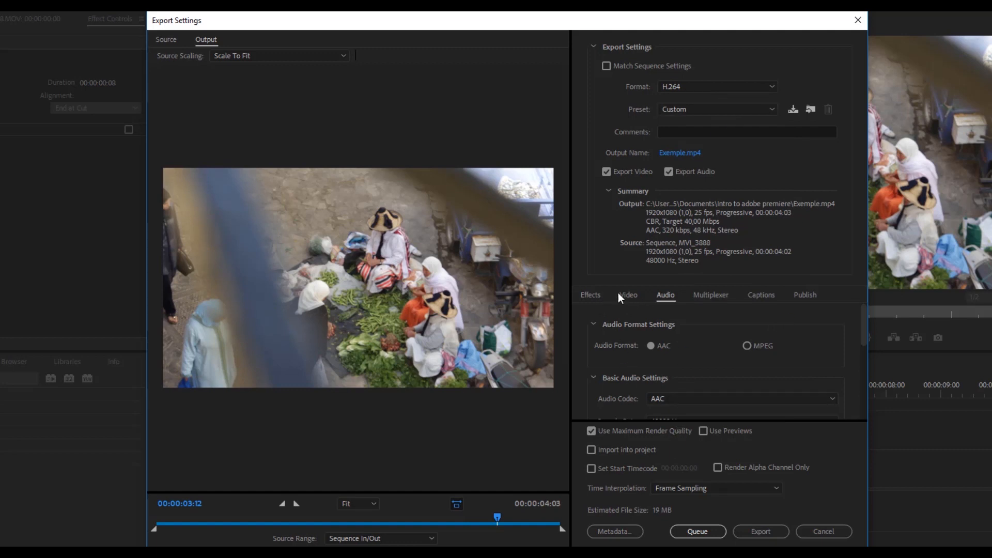
{"action": "left_click", "coordinate": [707, 90]}
{"action": "left_click", "coordinate": [707, 90]}
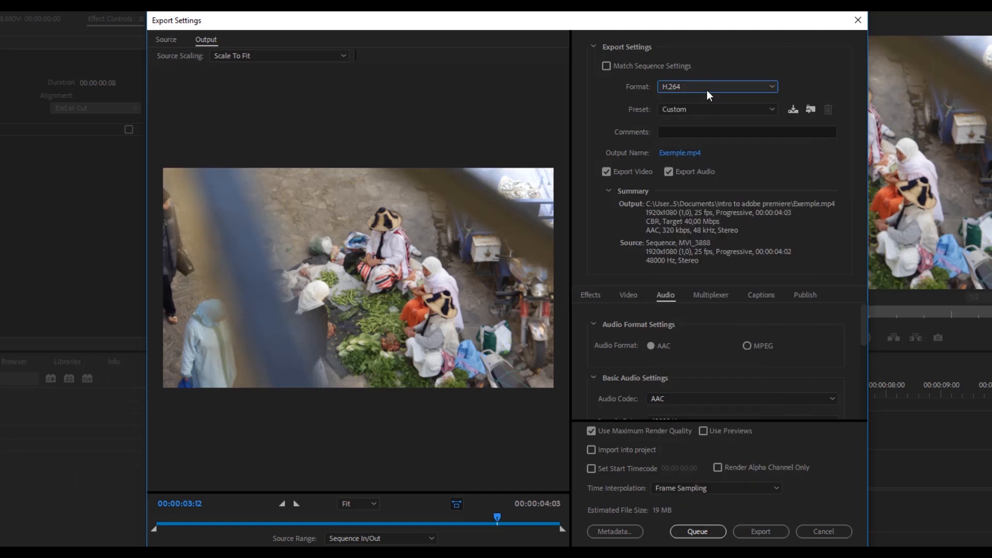
Apply the Match Source - High bitrate preset, with a target bitrate of 17.98 Mbps and a maximum of 25.66 Mbps.
{"action": "left_click", "coordinate": [693, 107]}
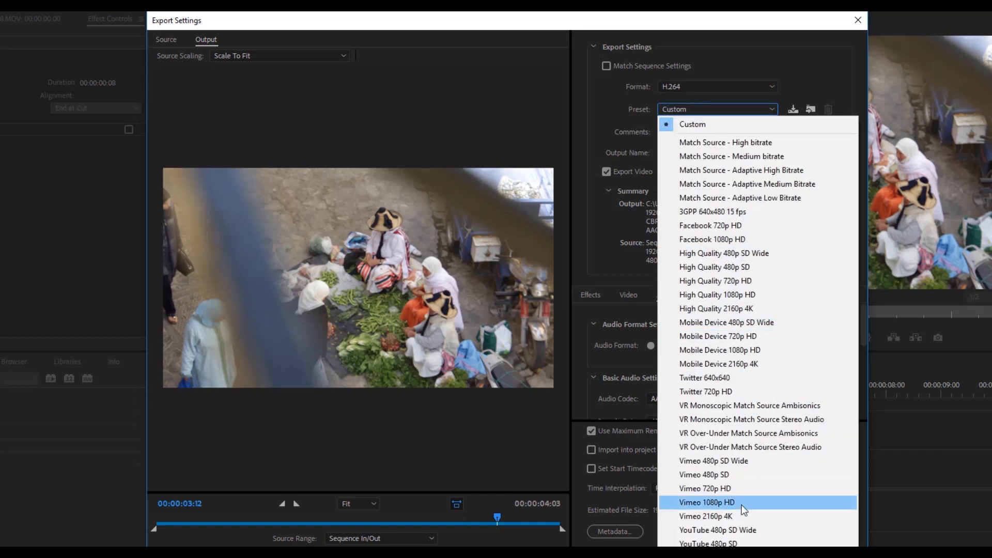
{"action": "left_click", "coordinate": [734, 145]}
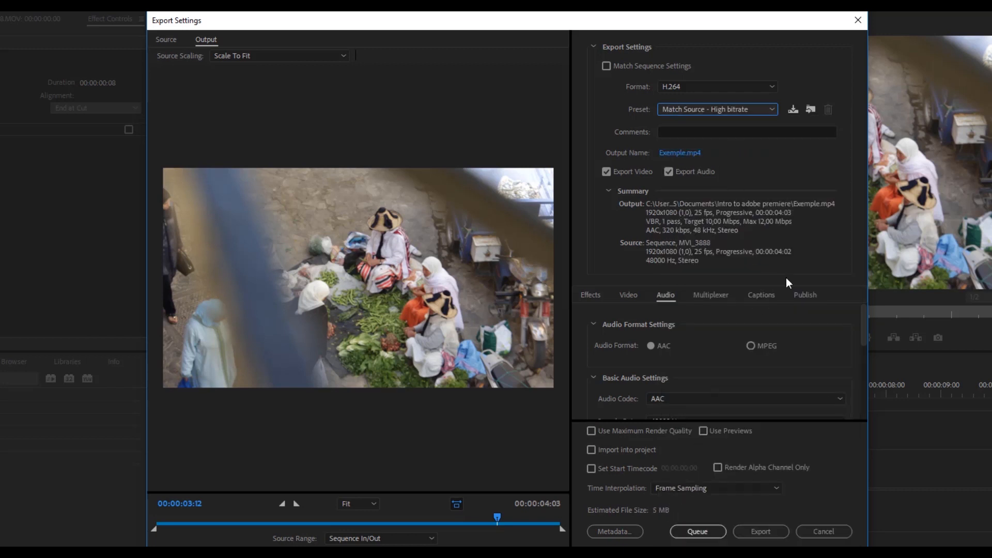
{"action": "left_click_drag", "start_coordinate": [864, 325], "coordinate": [876, 407]}
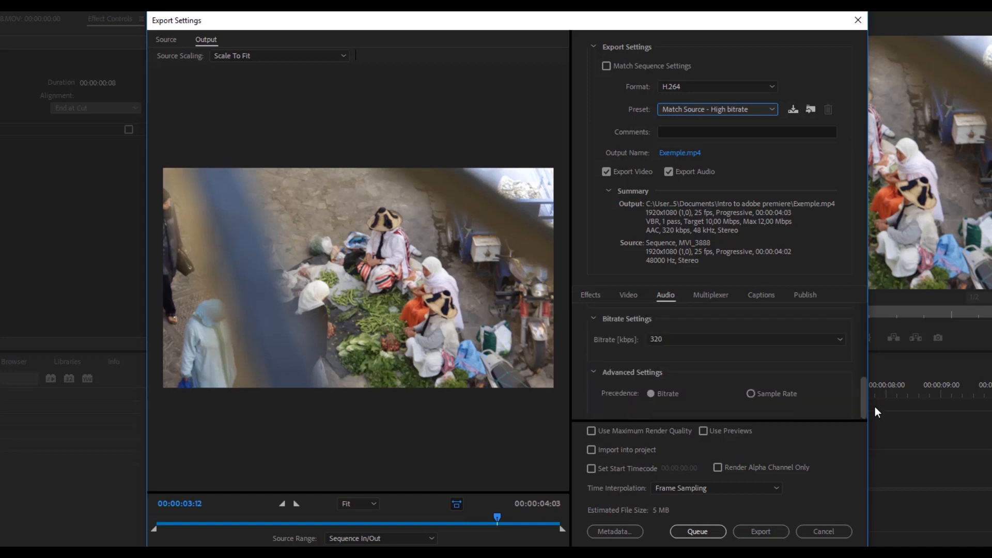
{"action": "left_click", "coordinate": [629, 296]}
{"action": "left_click_drag", "start_coordinate": [864, 318], "coordinate": [860, 387]}
{"action": "left_click_drag", "start_coordinate": [708, 377], "coordinate": [728, 371]}
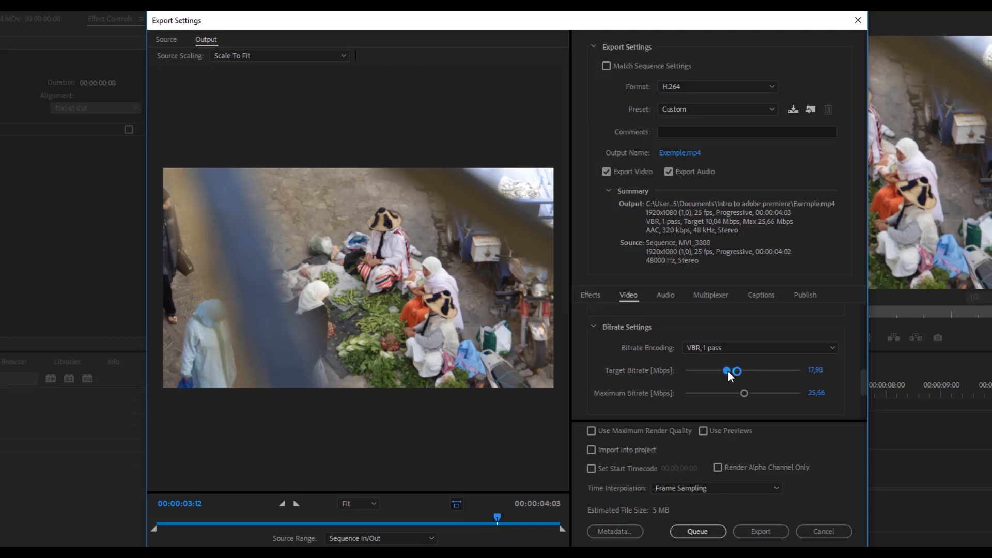
Enable Use Maximum Render Quality and export the sequence.
{"action": "left_click", "coordinate": [604, 435]}
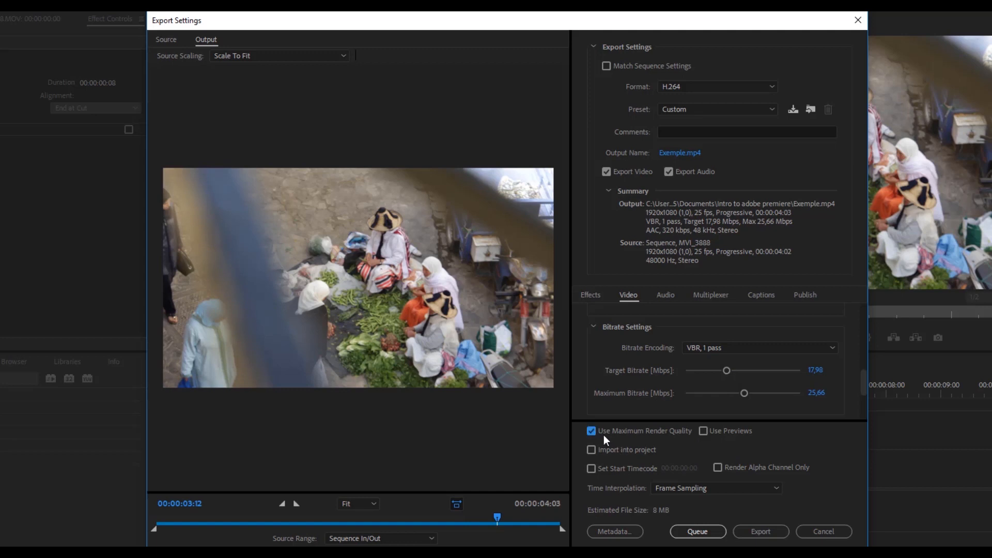
{"action": "left_click", "coordinate": [755, 532]}
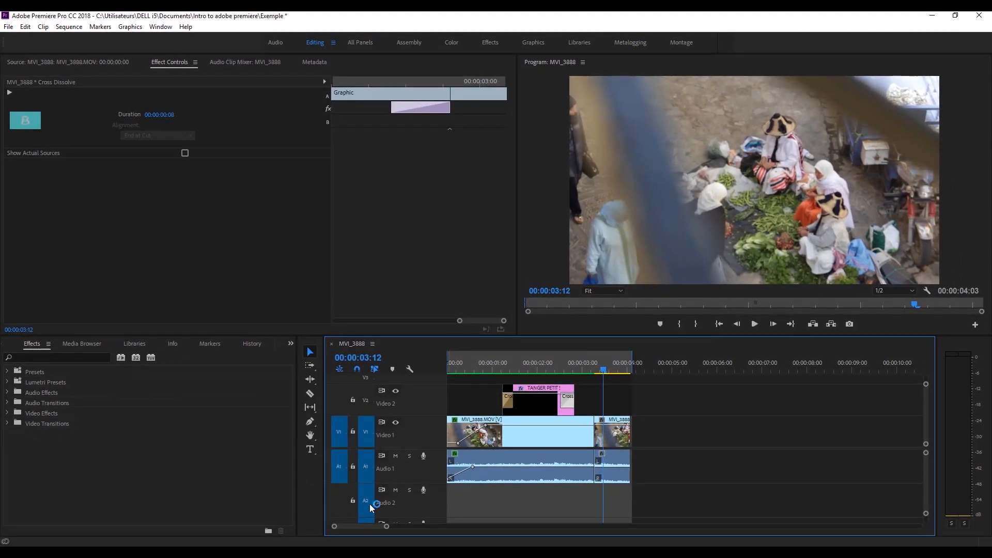
Switch to File Explorer, play the exported Exemple video from the Intro to adobe premiere folder, and close the player.
{"action": "left_click", "coordinate": [315, 550]}
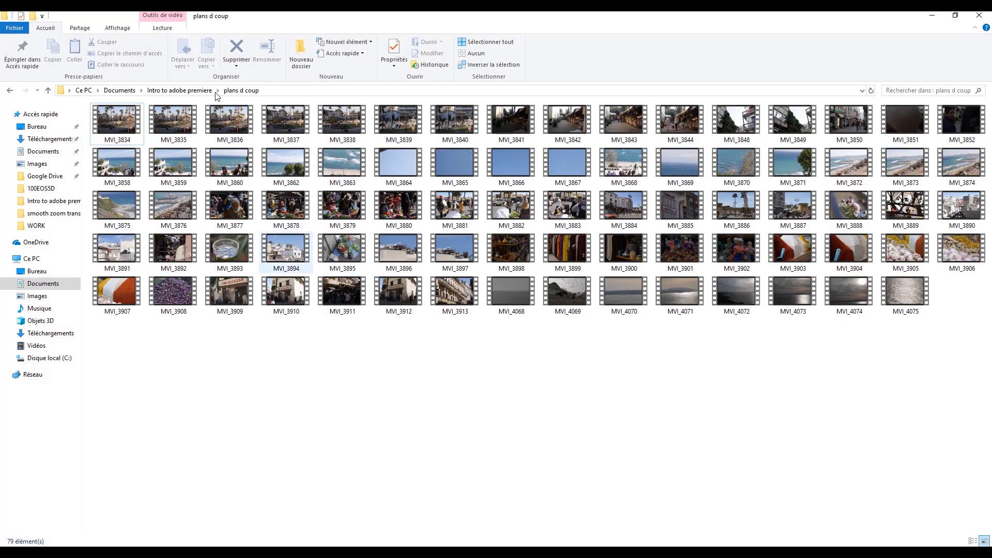
{"action": "left_click", "coordinate": [182, 93]}
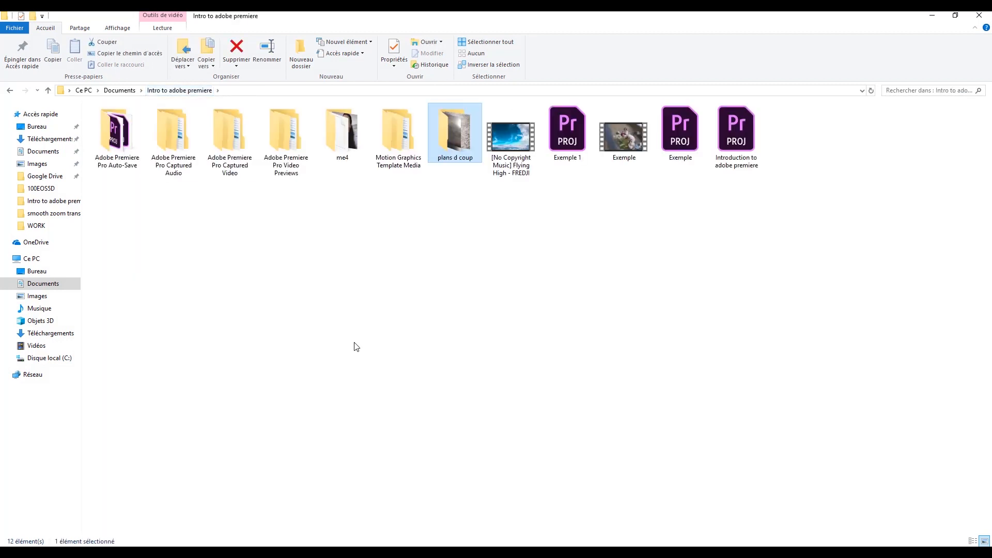
{"action": "left_click", "coordinate": [625, 158]}
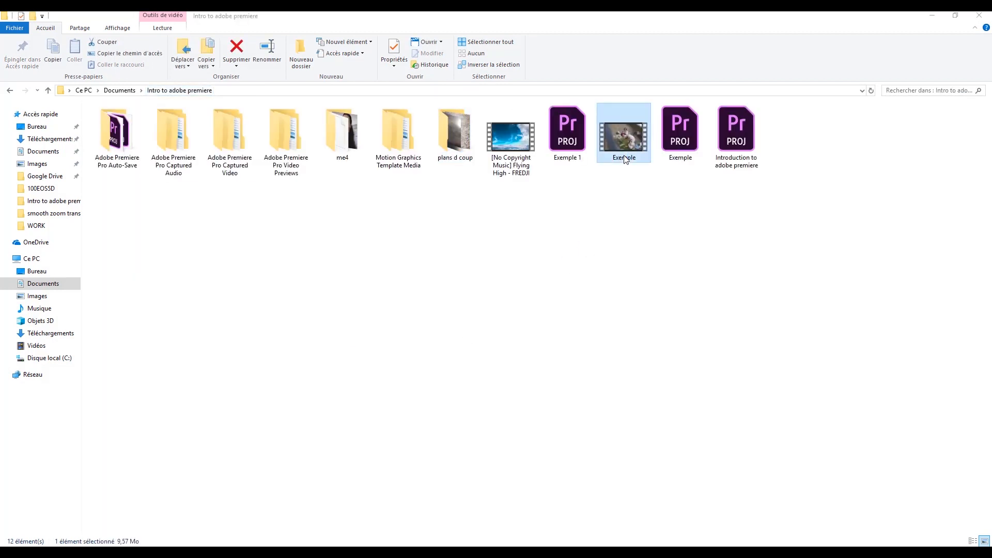
{"action": "double_click", "coordinate": [624, 156]}
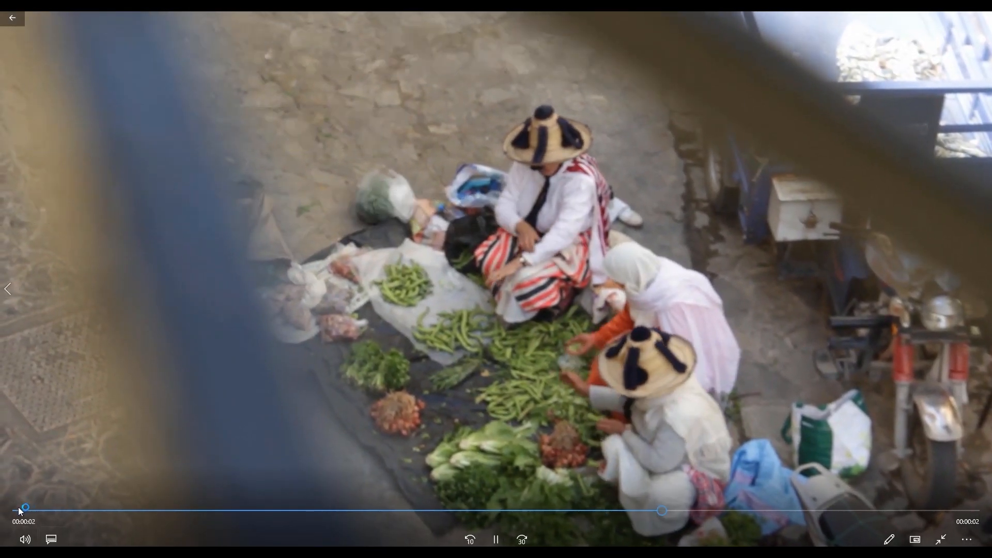
{"action": "left_click", "coordinate": [16, 510]}
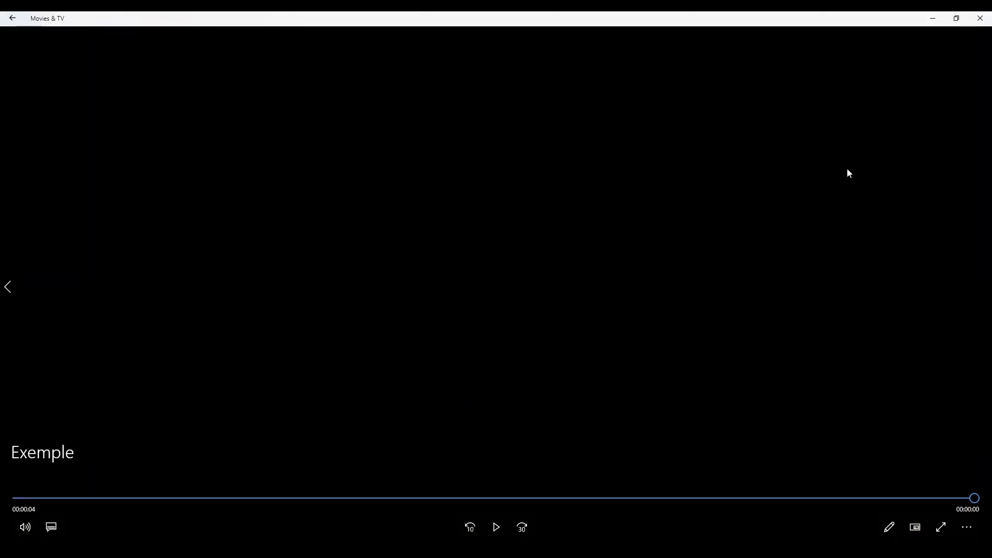
{"action": "left_click", "coordinate": [981, 18]}
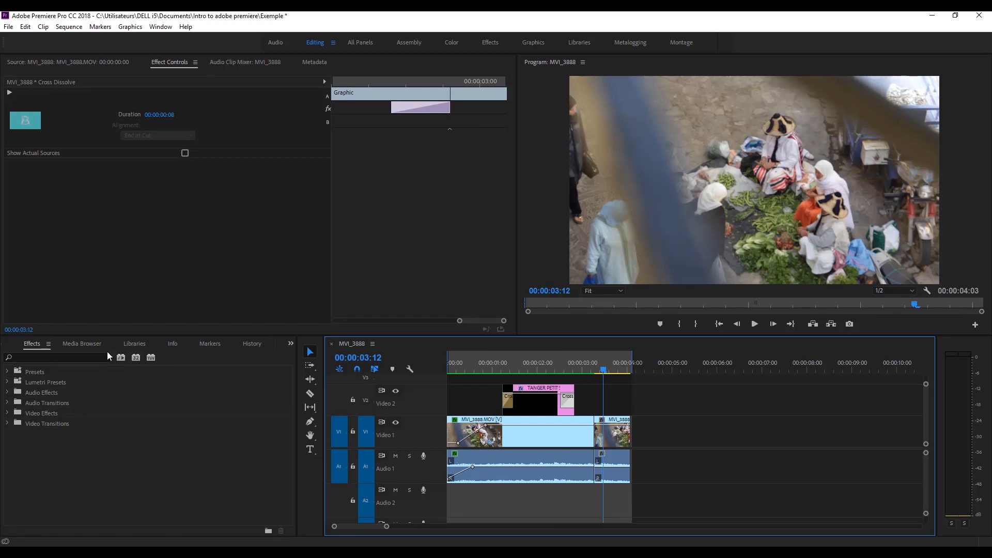
Show the MVI_3888 clip in the Source monitor.
{"action": "left_click", "coordinate": [45, 61]}
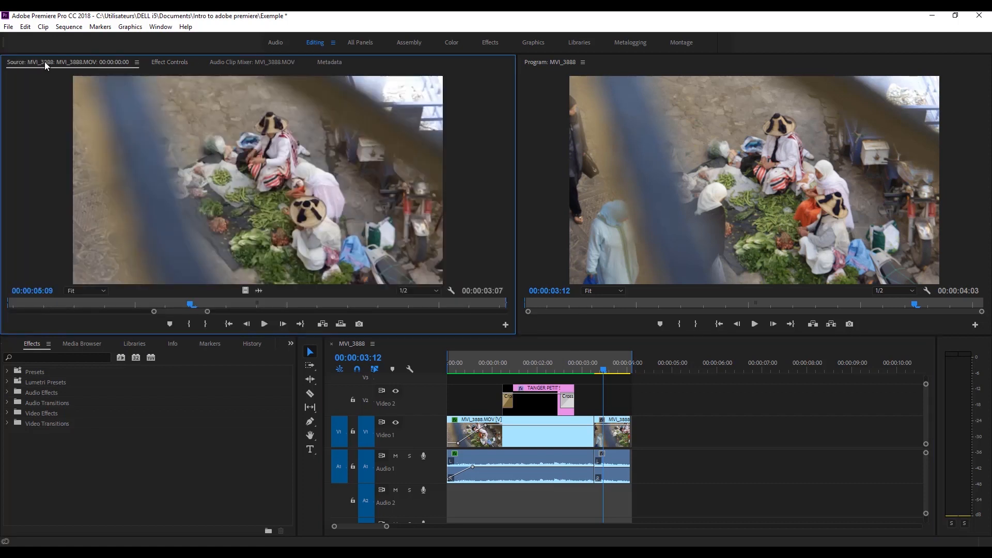